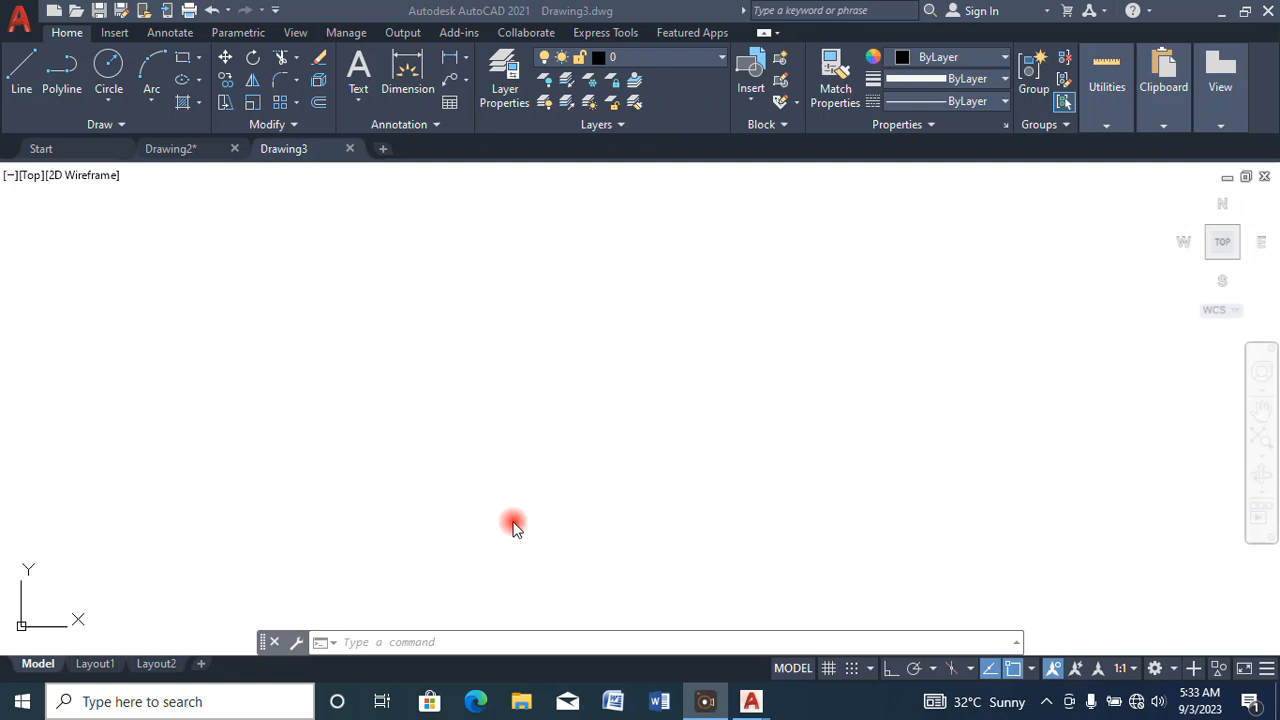
Configure the drawing units with a length precision of 0 and an insertion scale in millimeters.
{"action": "left_click", "coordinate": [436, 642]}
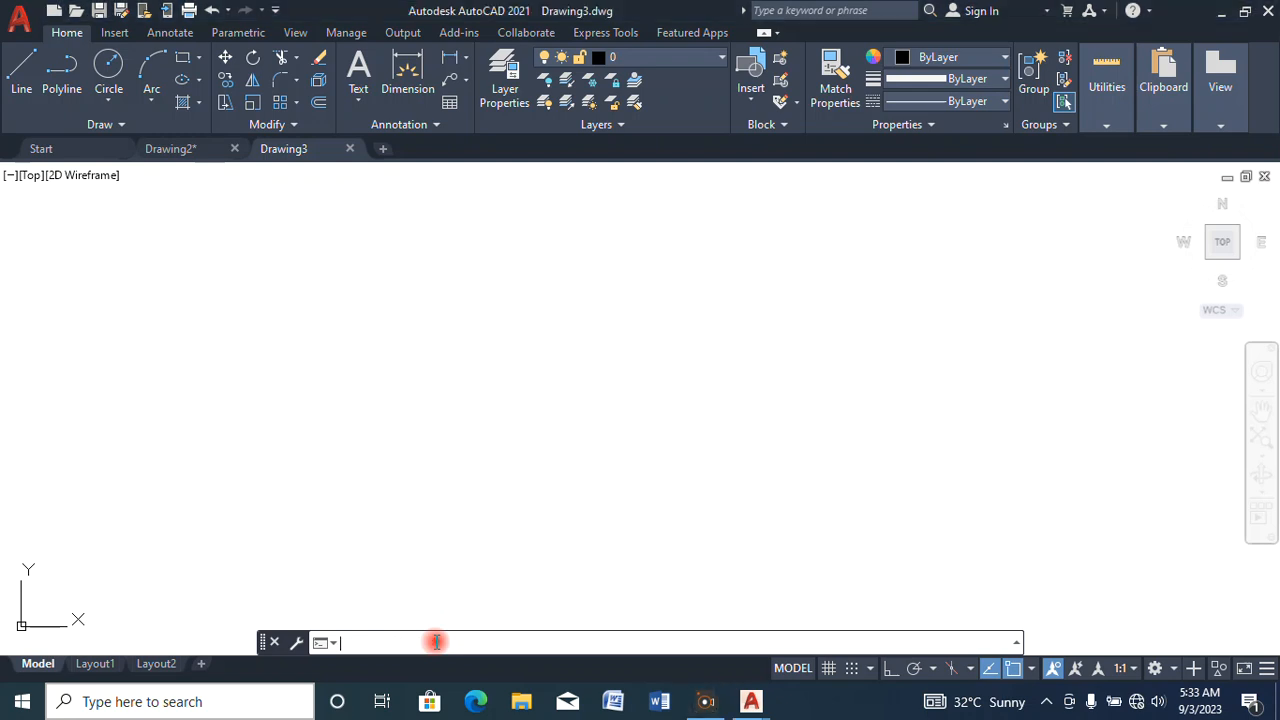
{"action": "type", "text": "units"}
{"action": "key", "text": "Return"}
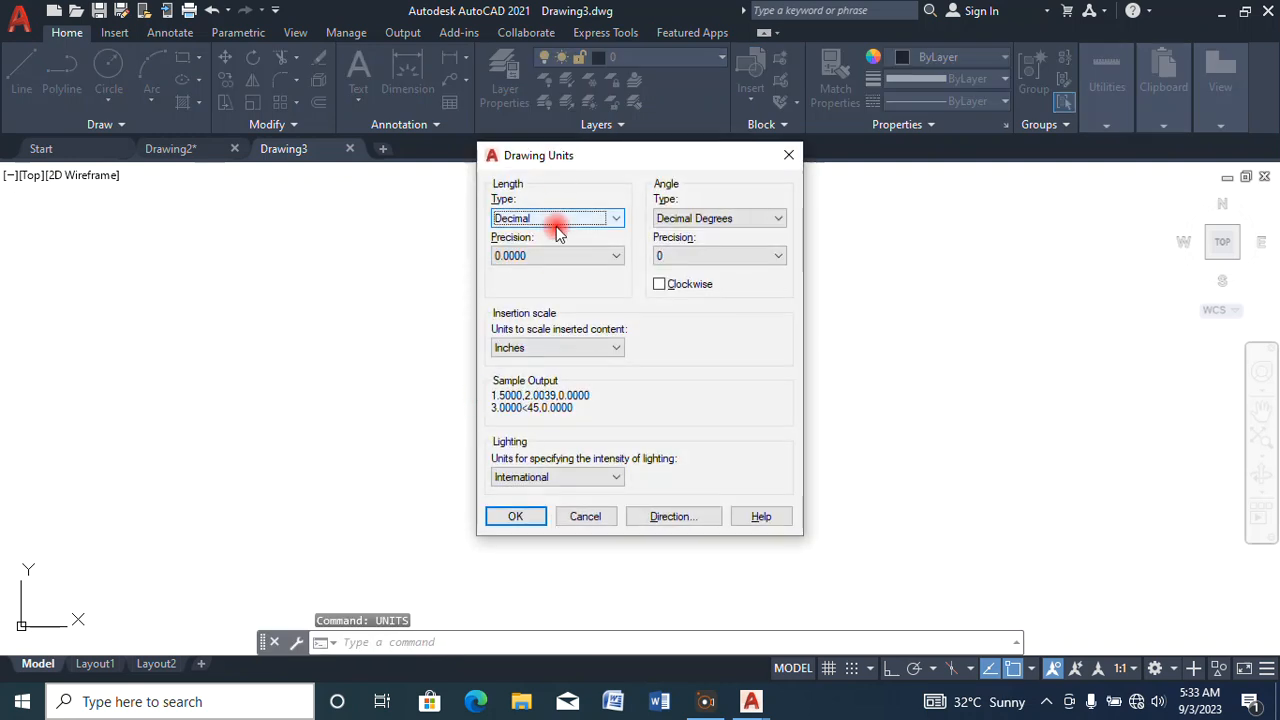
{"action": "left_click", "coordinate": [566, 256]}
{"action": "left_click", "coordinate": [543, 272]}
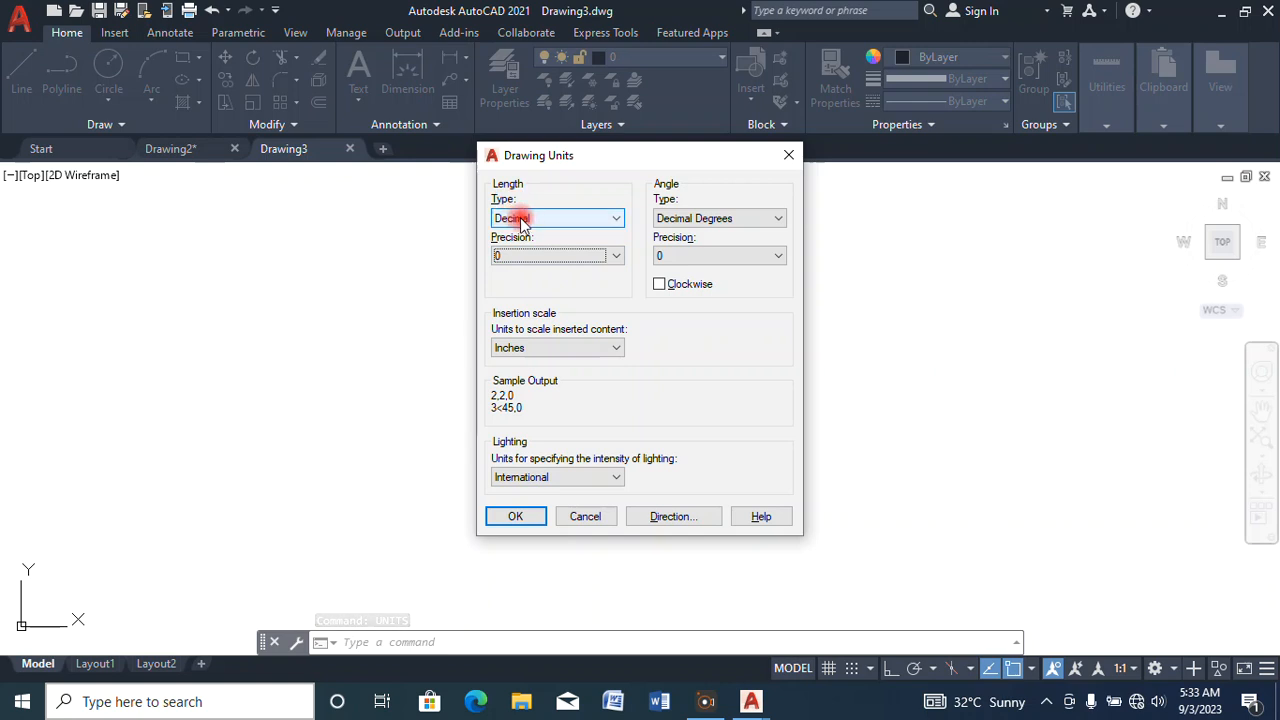
{"action": "left_click", "coordinate": [537, 347]}
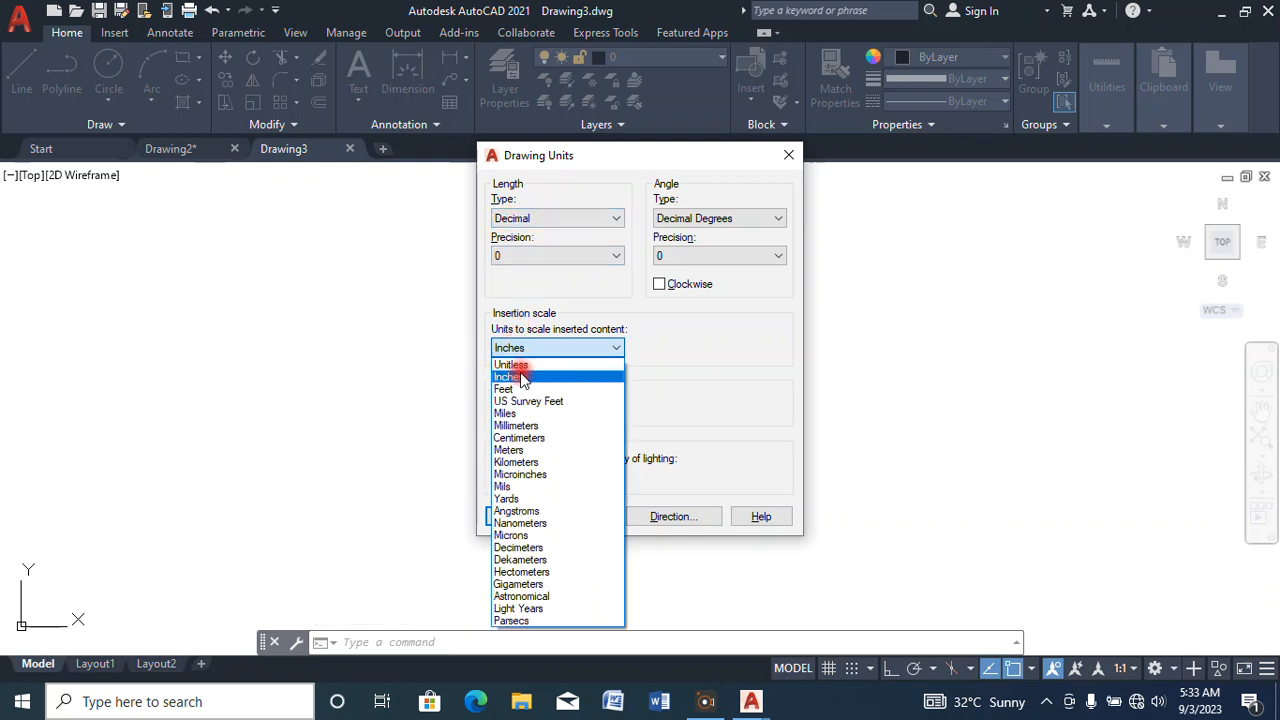
{"action": "left_click", "coordinate": [516, 427]}
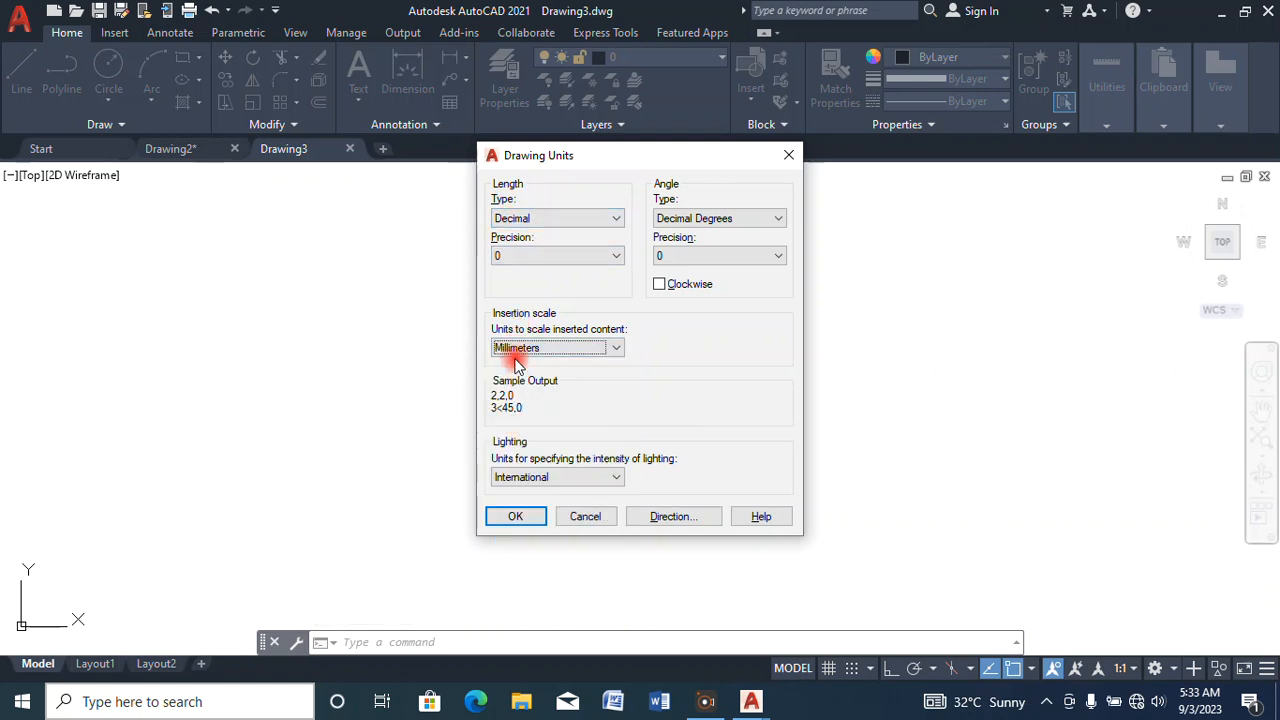
{"action": "left_click", "coordinate": [512, 515]}
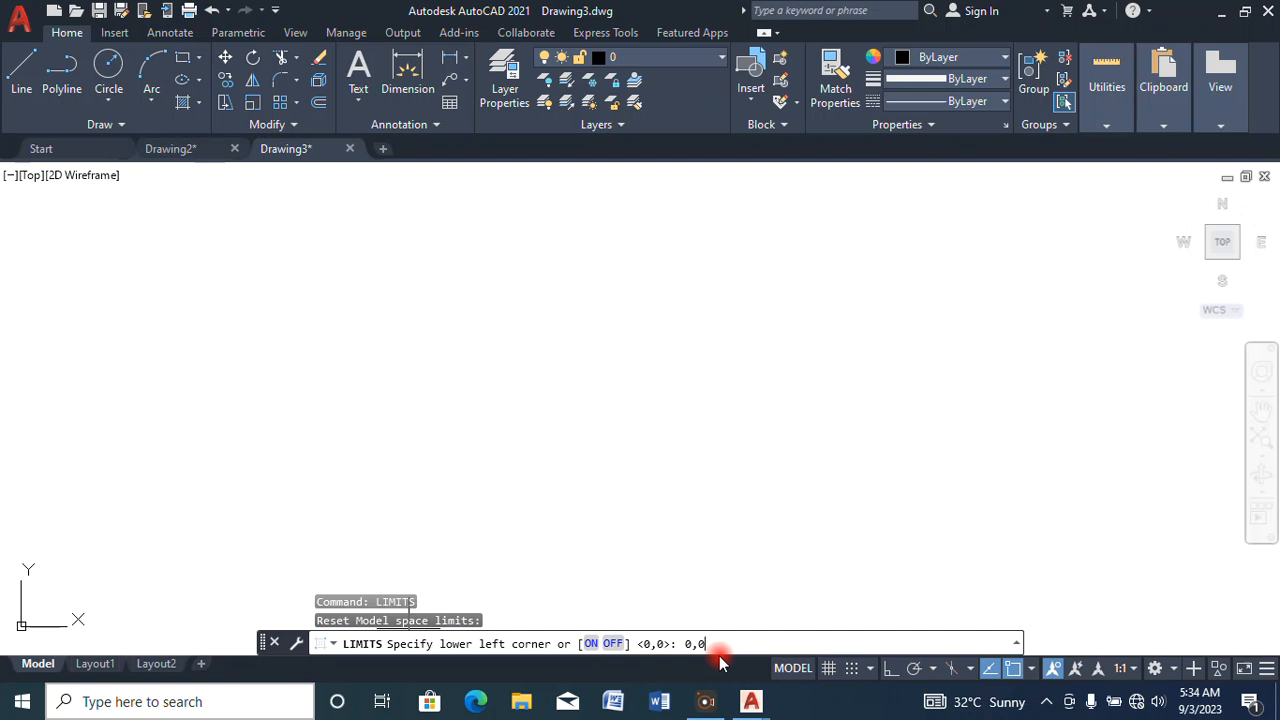
Set the model space limits from 0,0 to 250,450 and zoom to all.
{"action": "key", "text": "Return"}
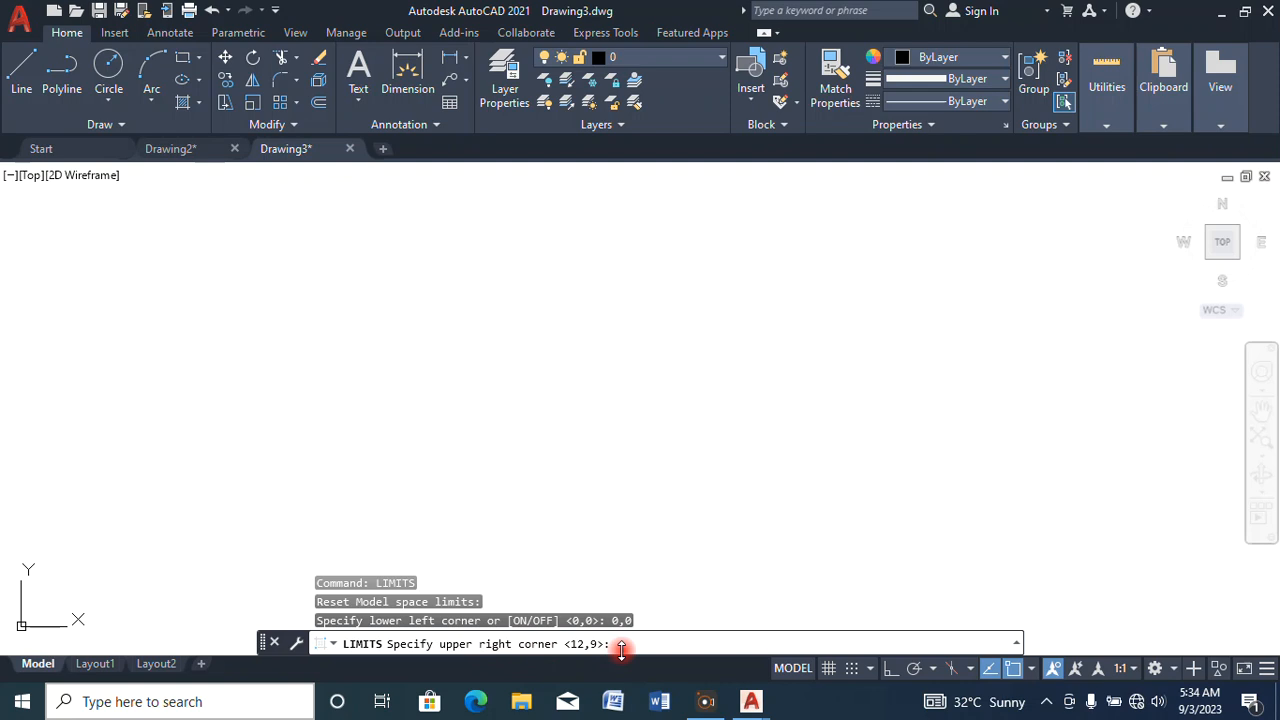
{"action": "type", "text": "450,450"}
{"action": "key", "text": "Return"}
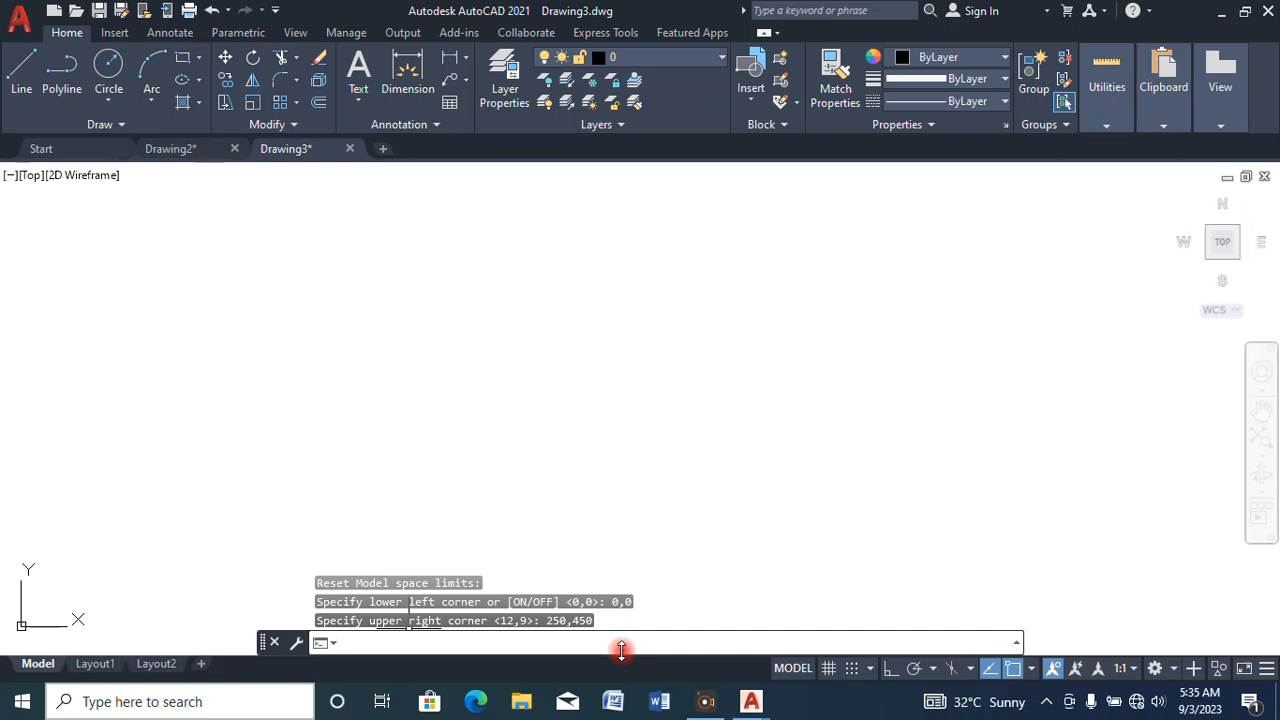
{"action": "type", "text": "zoom"}
{"action": "key", "text": "Return"}
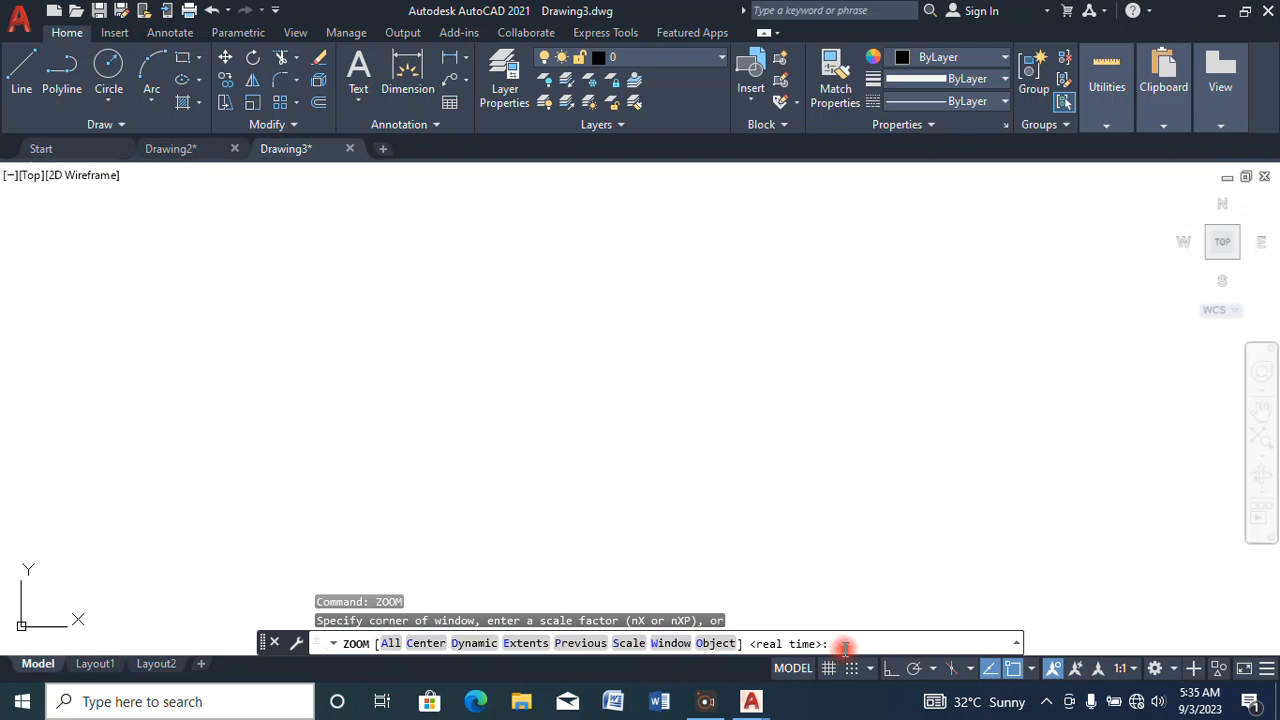
{"action": "type", "text": "al"}
{"action": "key", "text": "Return"}
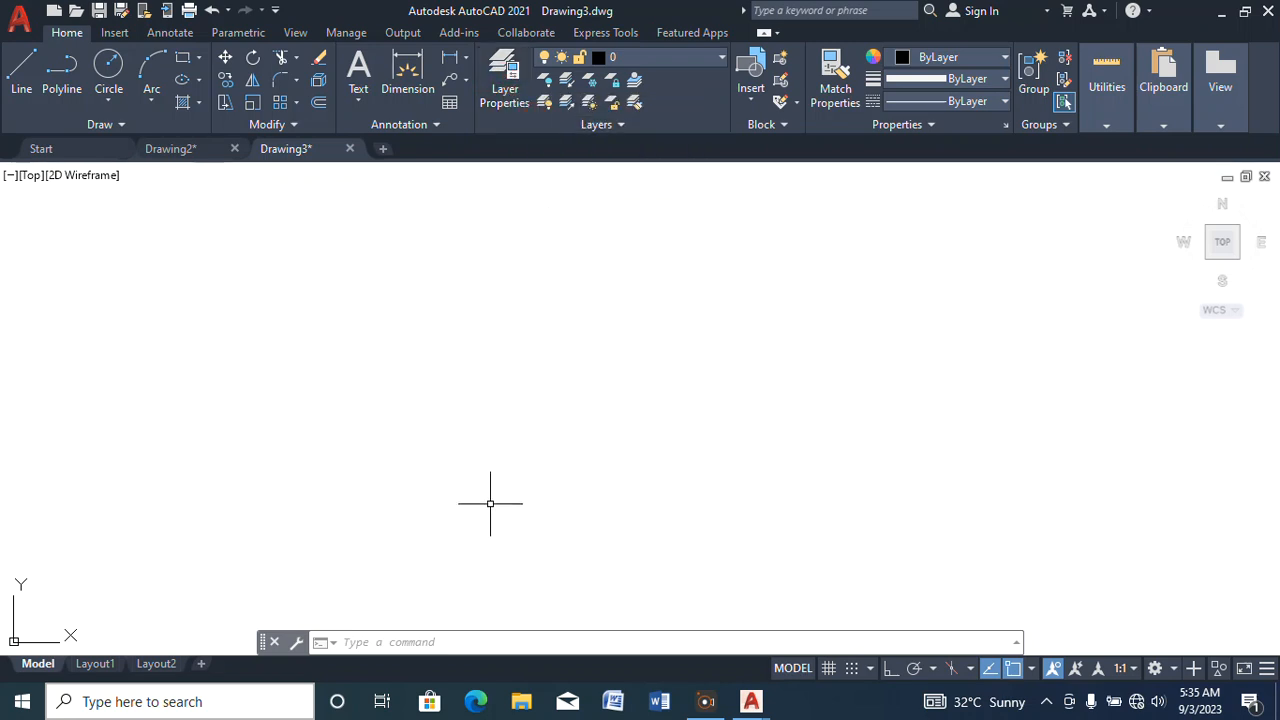
Create a new layer named LINE in the layer properties manager.
{"action": "type", "text": "laye"}
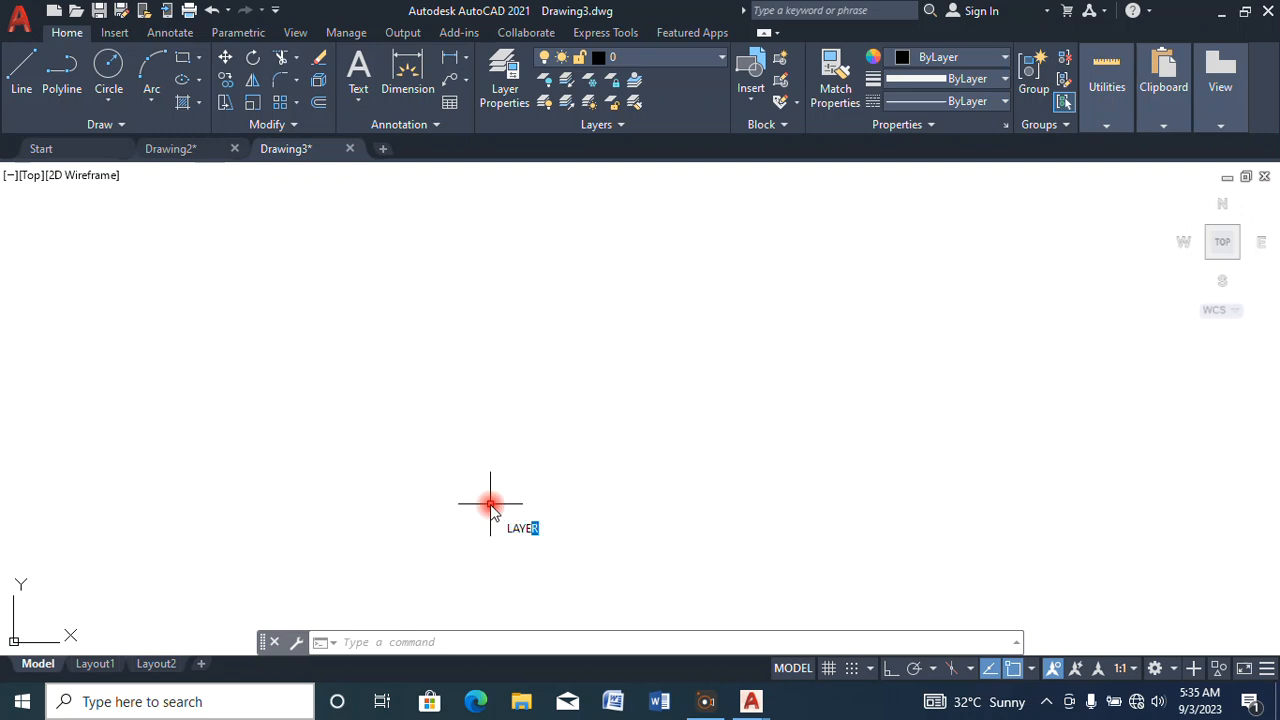
{"action": "key", "text": "Escape"}
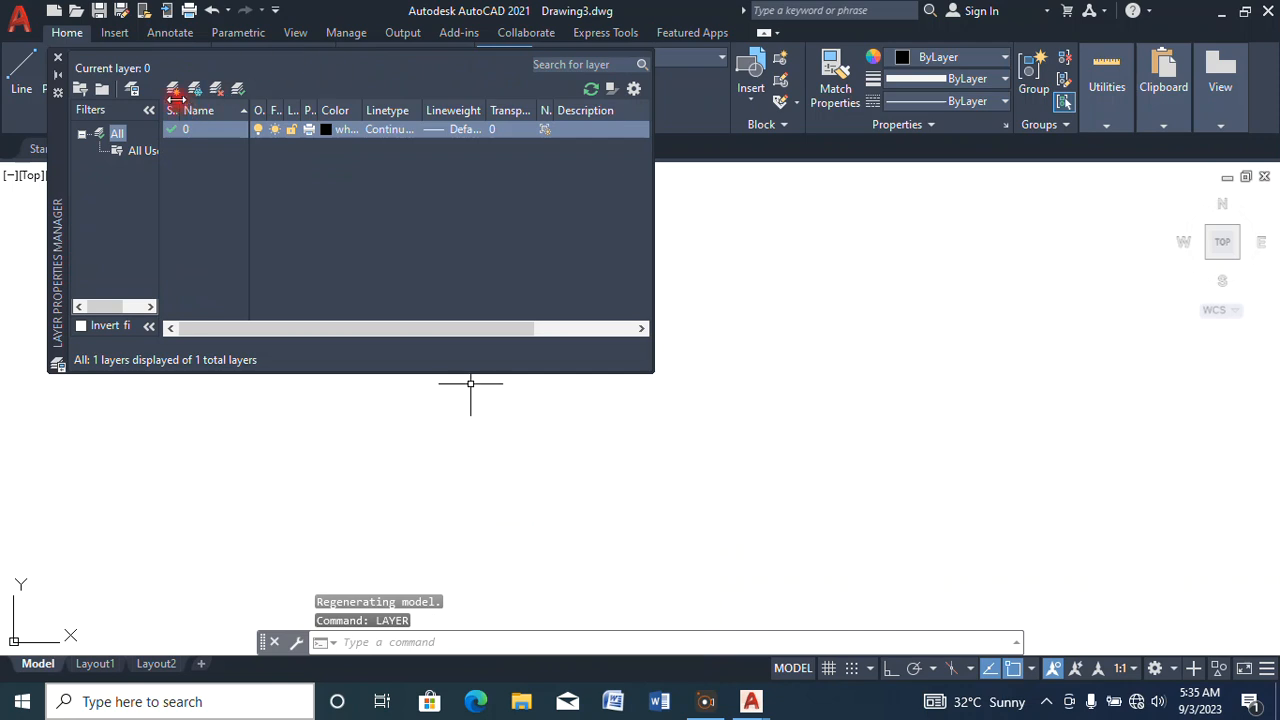
{"action": "left_click", "coordinate": [173, 88]}
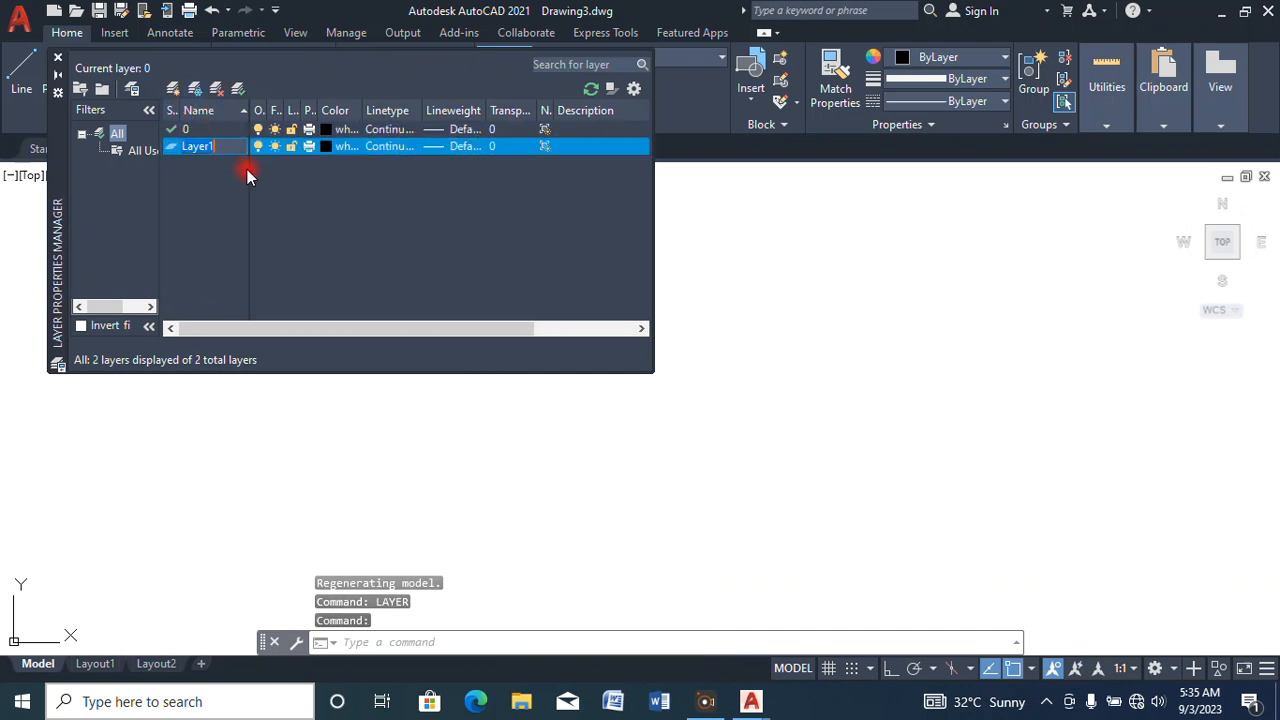
{"action": "key", "text": "BackSpace"}
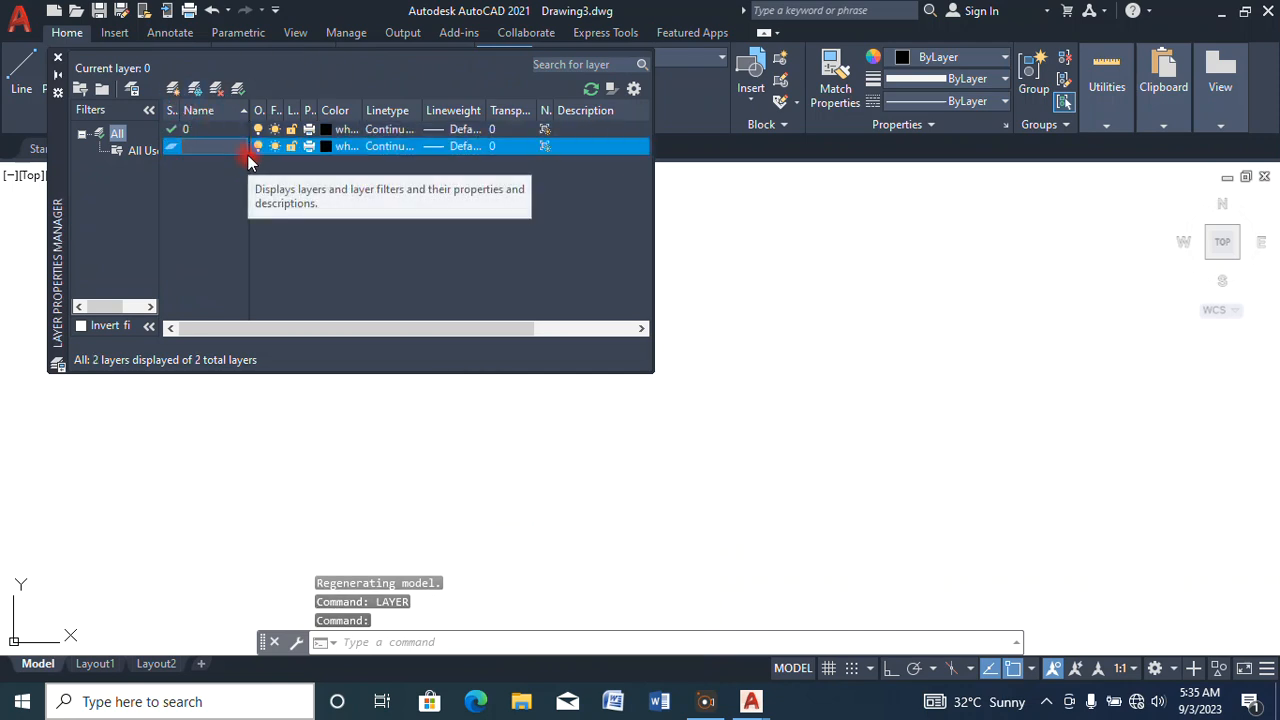
{"action": "type", "text": "L"}
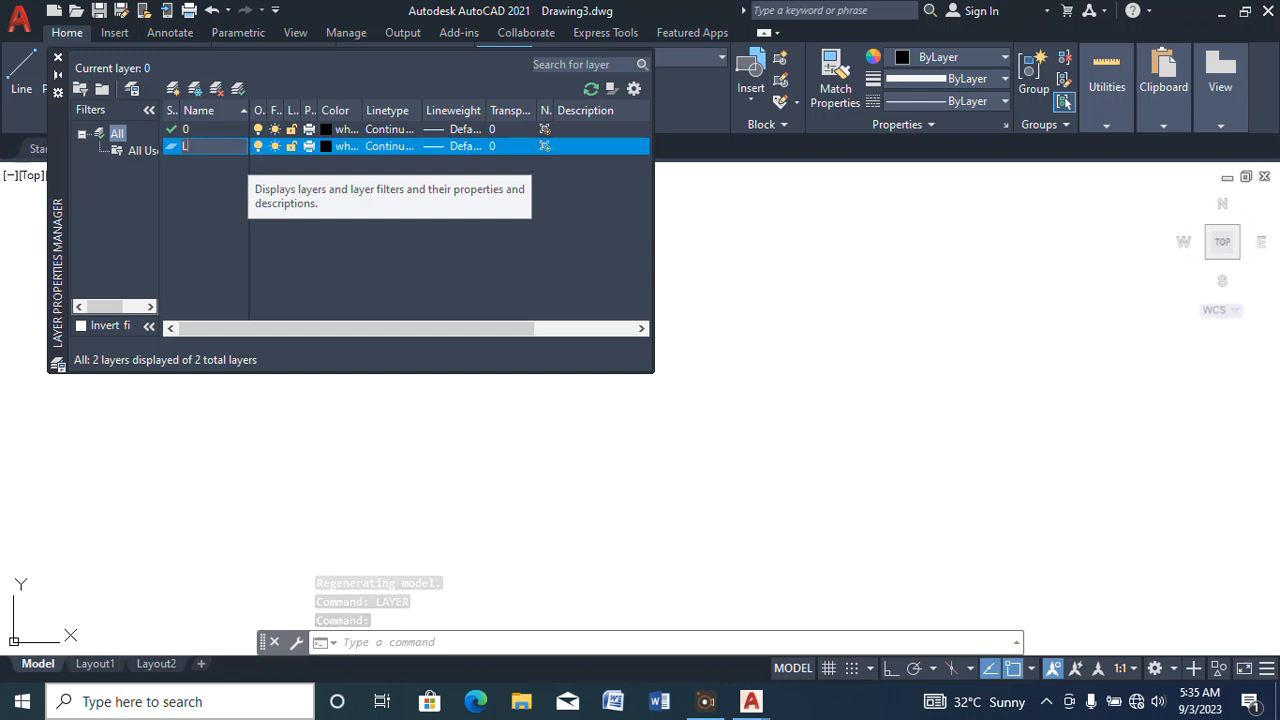
{"action": "type", "text": "INE"}
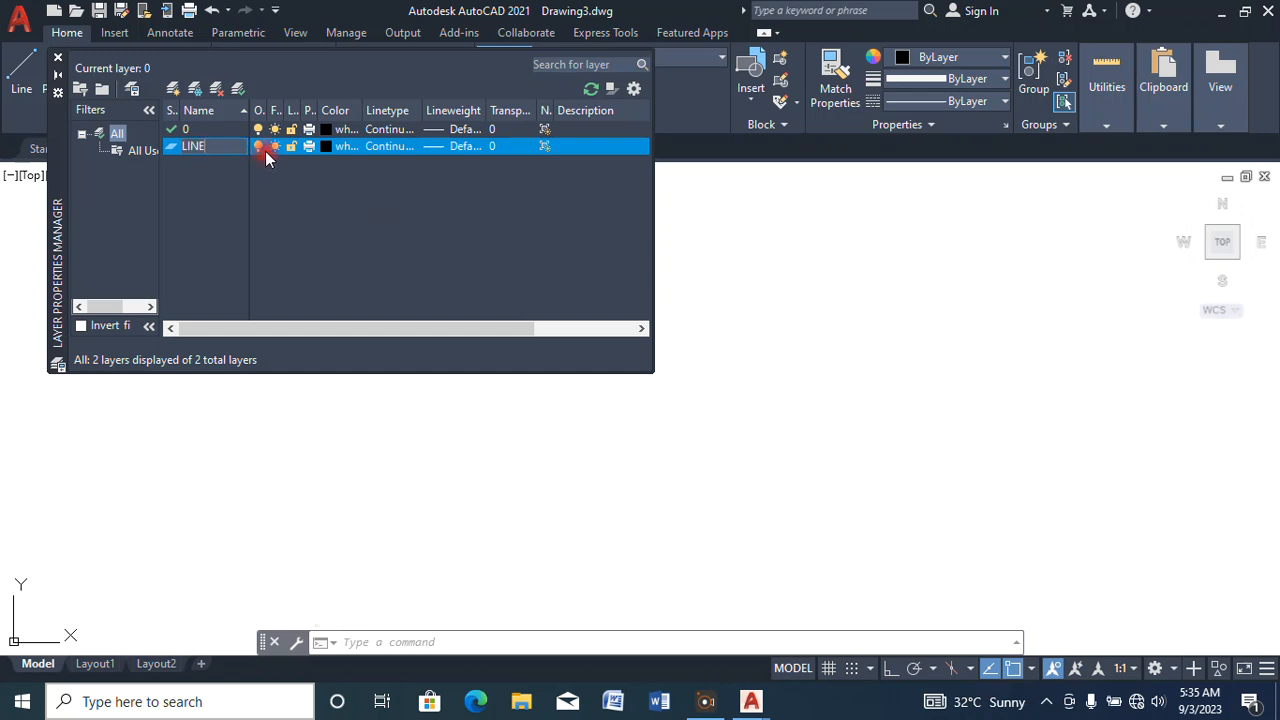
{"action": "key", "text": "Return"}
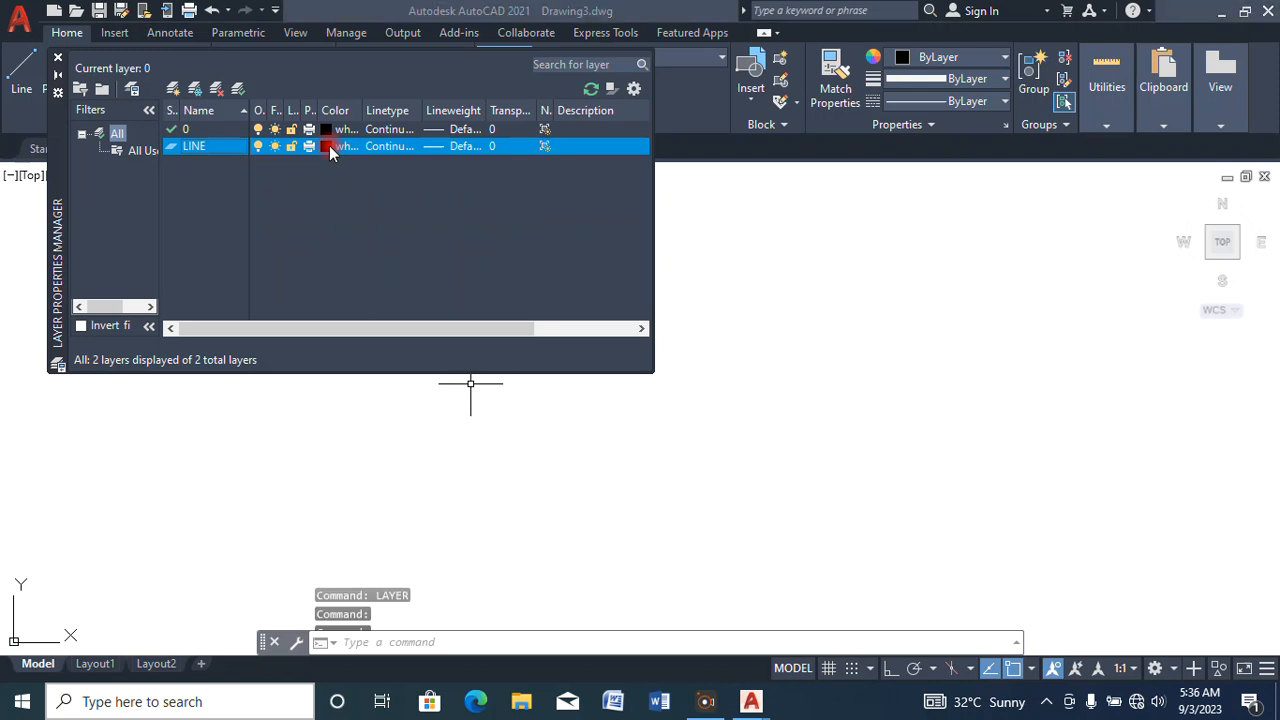
Assign index color 10 and the Default lineweight to the LINE layer.
{"action": "left_click", "coordinate": [329, 145]}
{"action": "left_click", "coordinate": [490, 286]}
{"action": "left_click", "coordinate": [616, 496]}
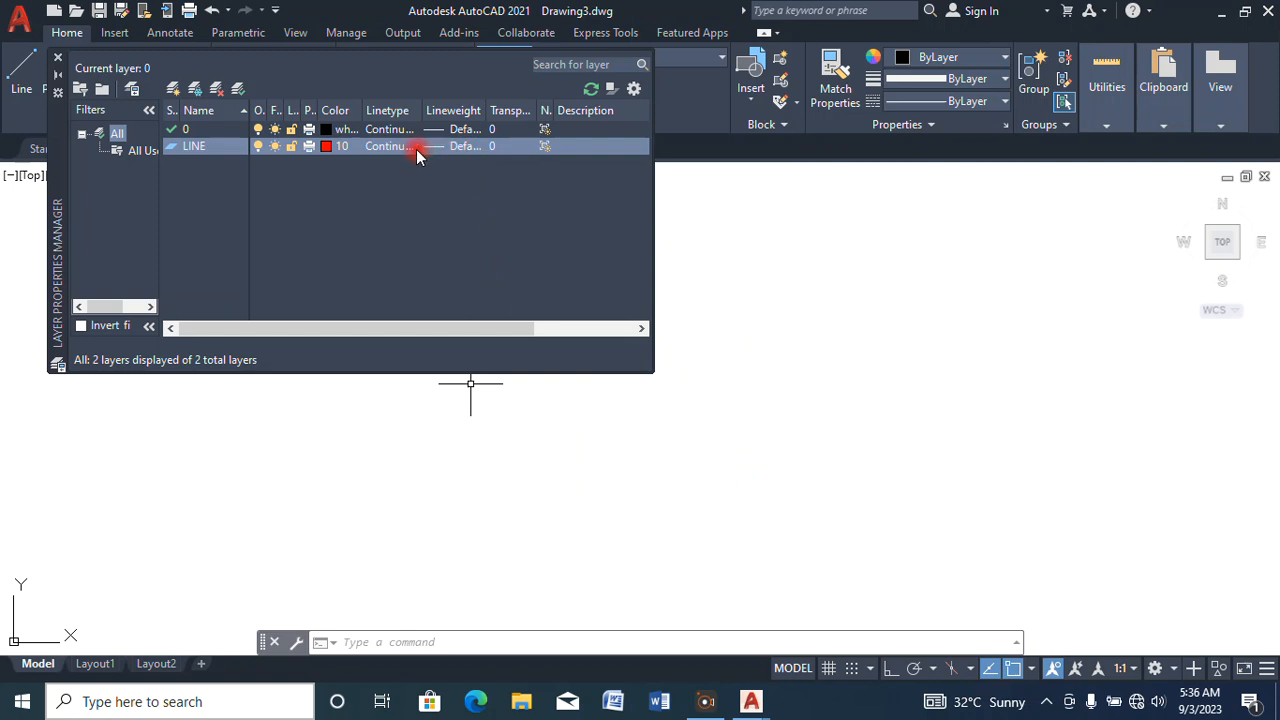
{"action": "left_click", "coordinate": [457, 147]}
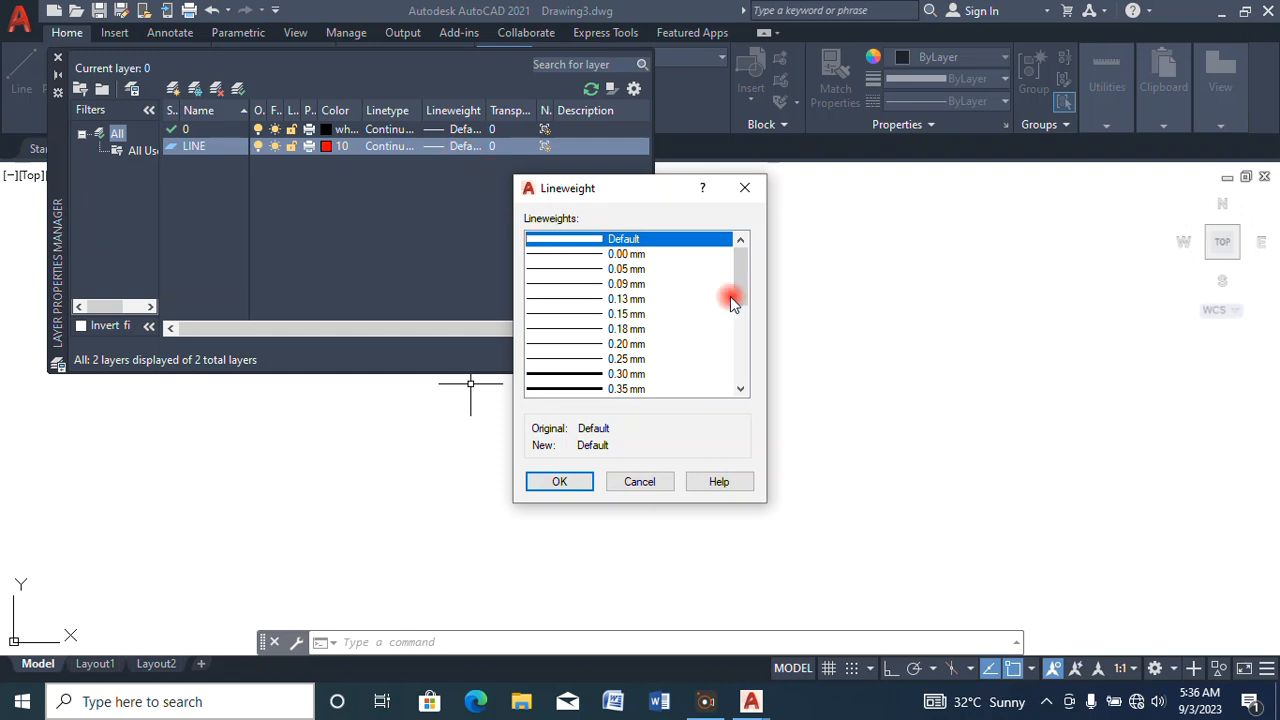
{"action": "mouse_move", "coordinate": [745, 265]}
{"action": "left_mouse_down"}
{"action": "mouse_move", "coordinate": [743, 368]}
{"action": "mouse_move", "coordinate": [739, 262]}
{"action": "left_mouse_up"}
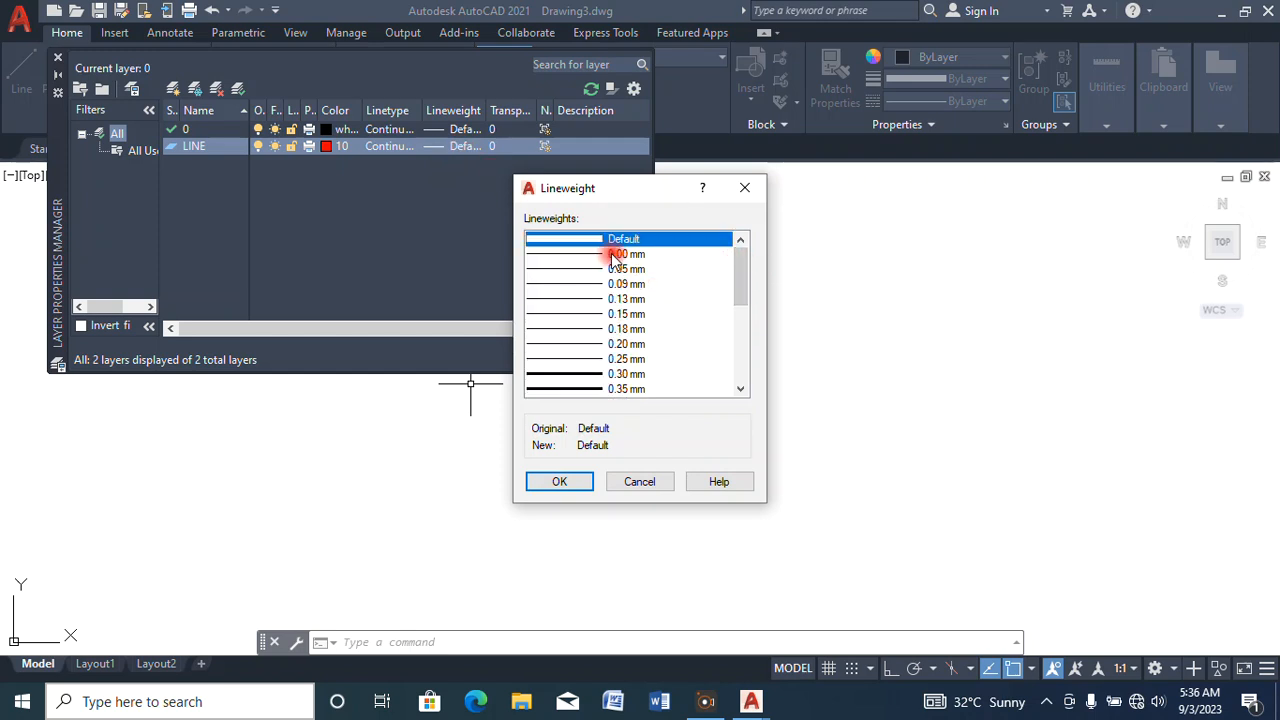
{"action": "left_click", "coordinate": [560, 482]}
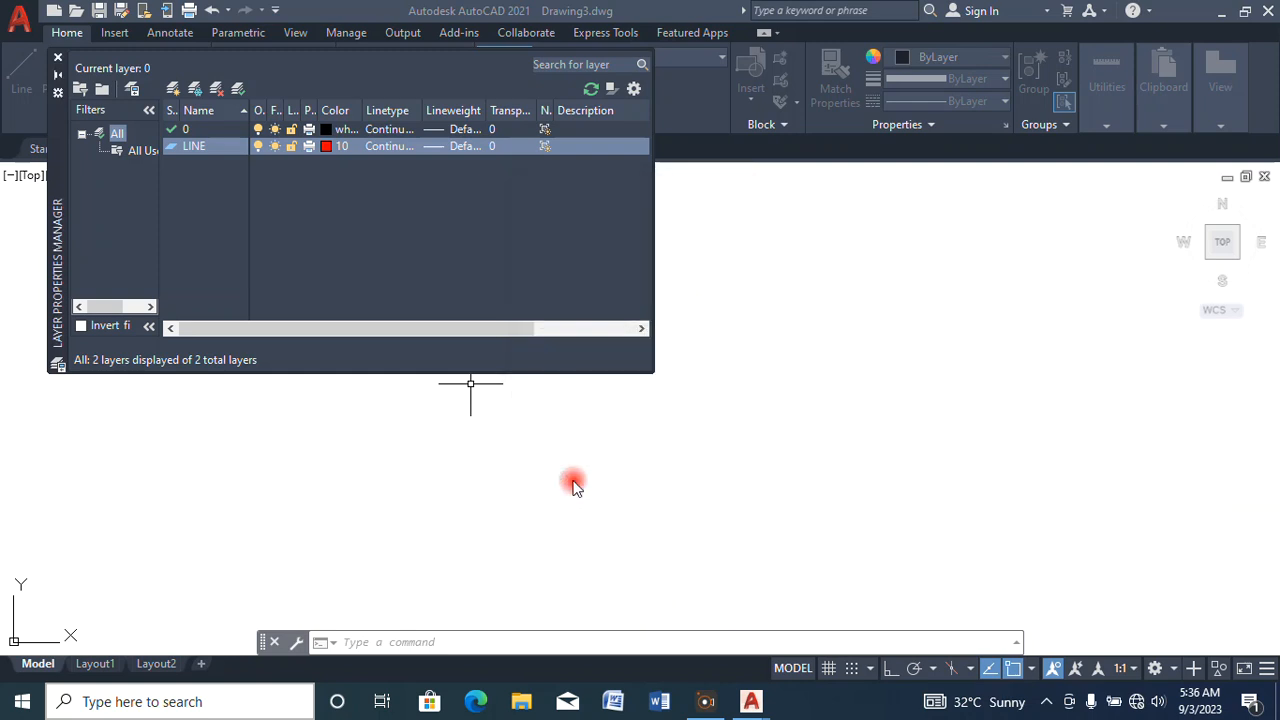
Add a layer named BOUNDARY with the color green and close the layer properties manager.
{"action": "left_click", "coordinate": [174, 87]}
{"action": "left_click", "coordinate": [178, 166]}
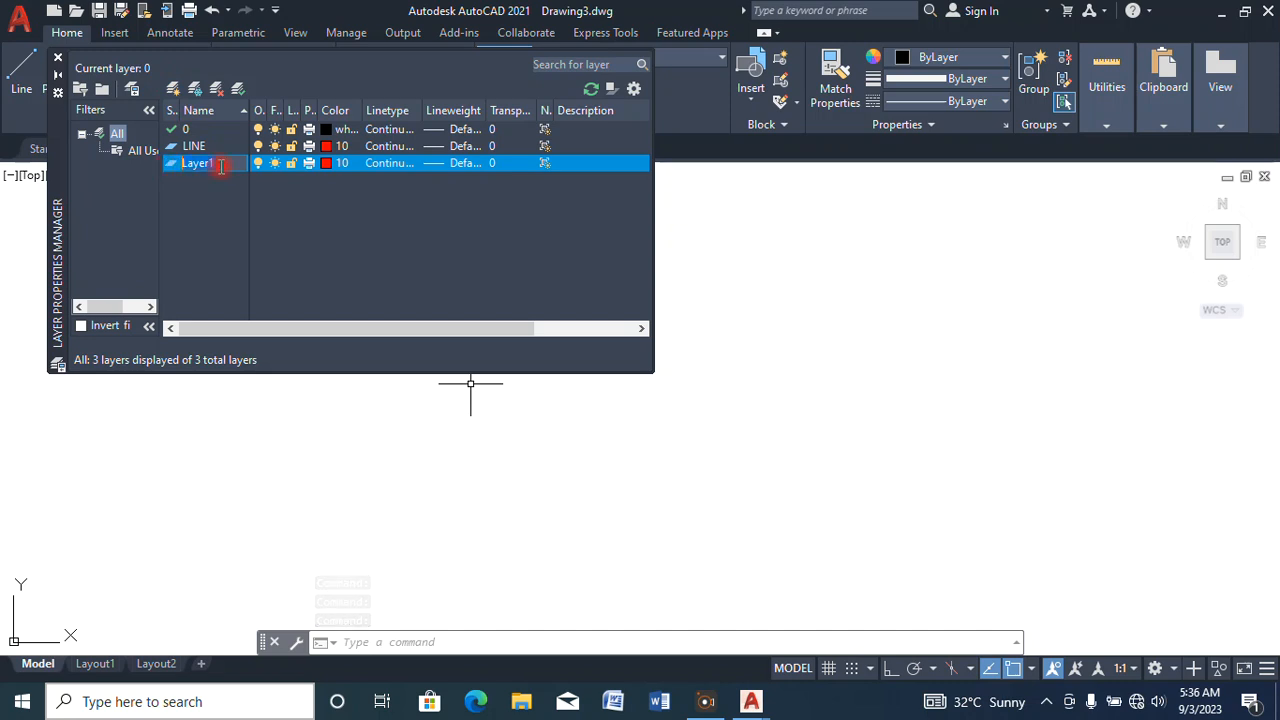
{"action": "type", "text": "BOUNDARY"}
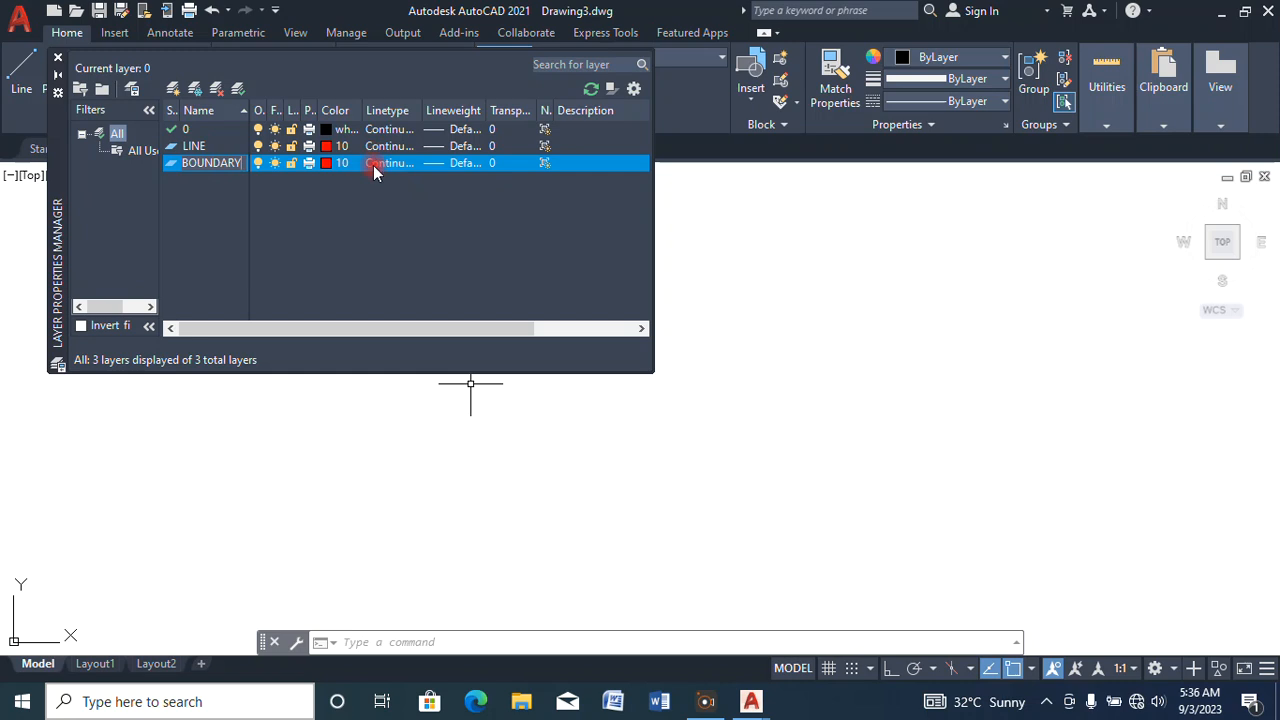
{"action": "left_click", "coordinate": [334, 165]}
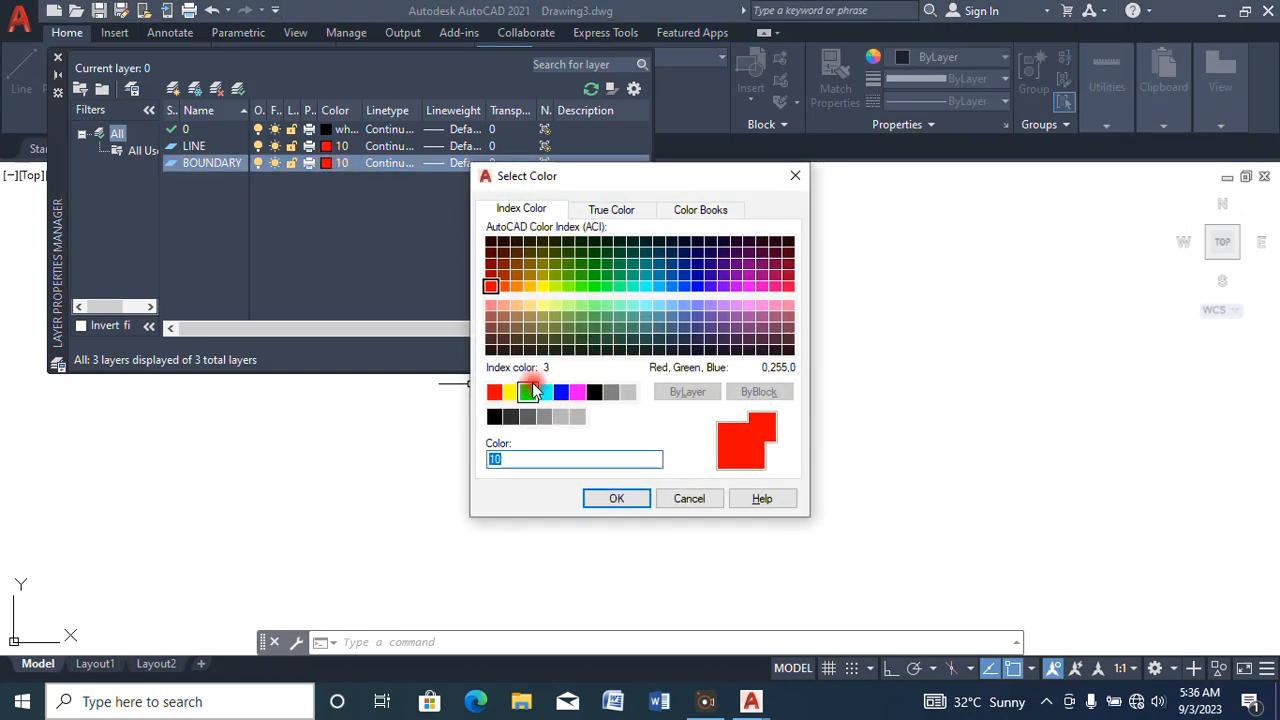
{"action": "left_click", "coordinate": [528, 393]}
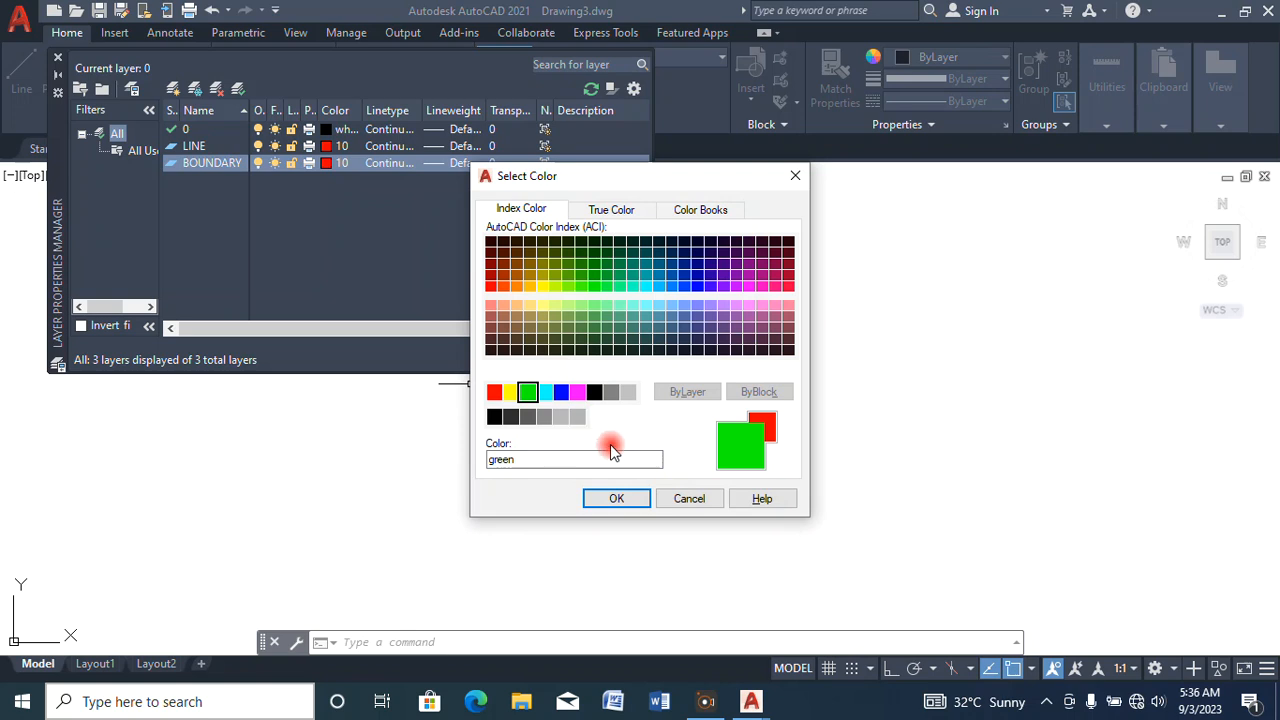
{"action": "left_click", "coordinate": [616, 498]}
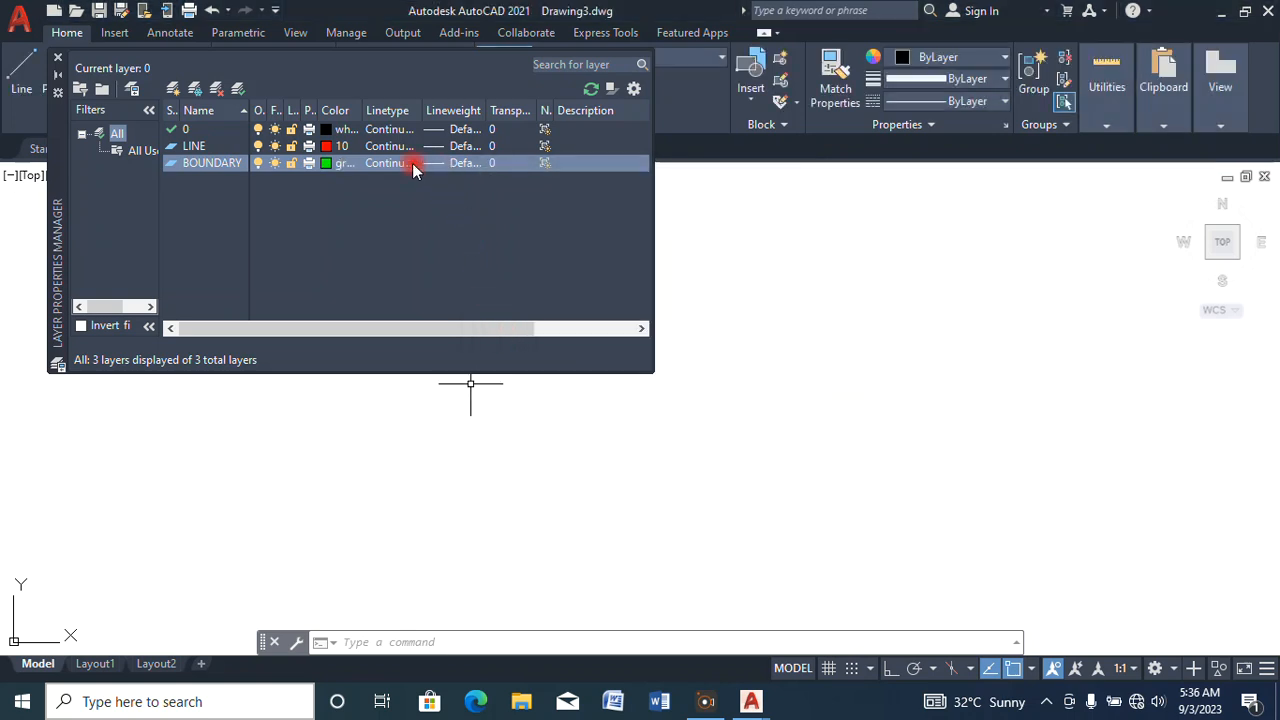
{"action": "left_click", "coordinate": [57, 59]}
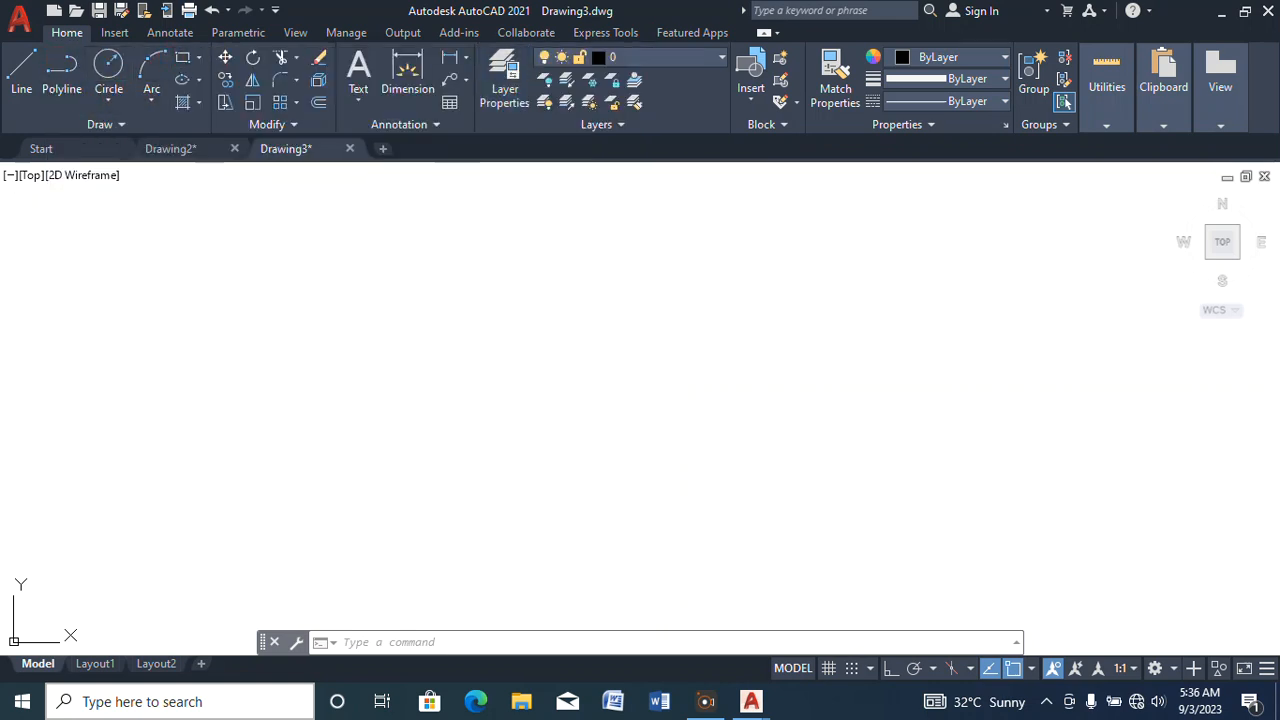
Make LINE the current layer and draw a horizontal rectangle in the upper middle of the drawing area.
{"action": "type", "text": "rec"}
{"action": "key", "text": "Return"}
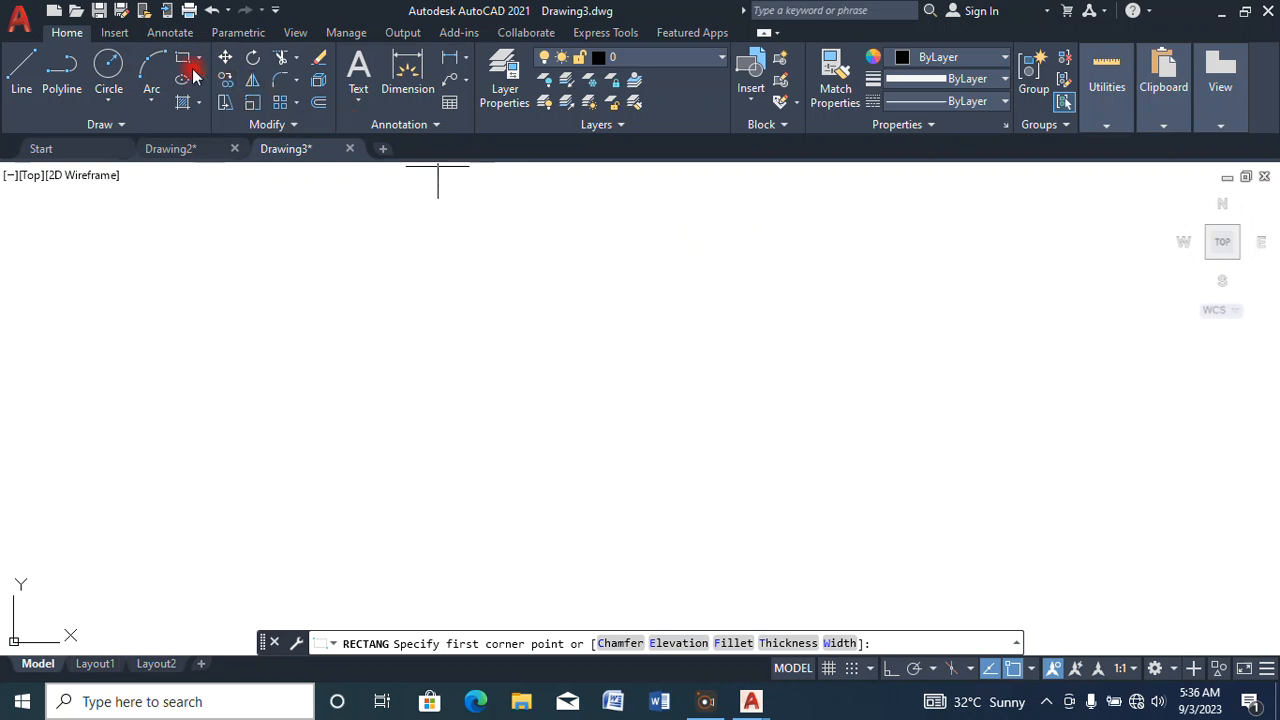
{"action": "left_click", "coordinate": [651, 57]}
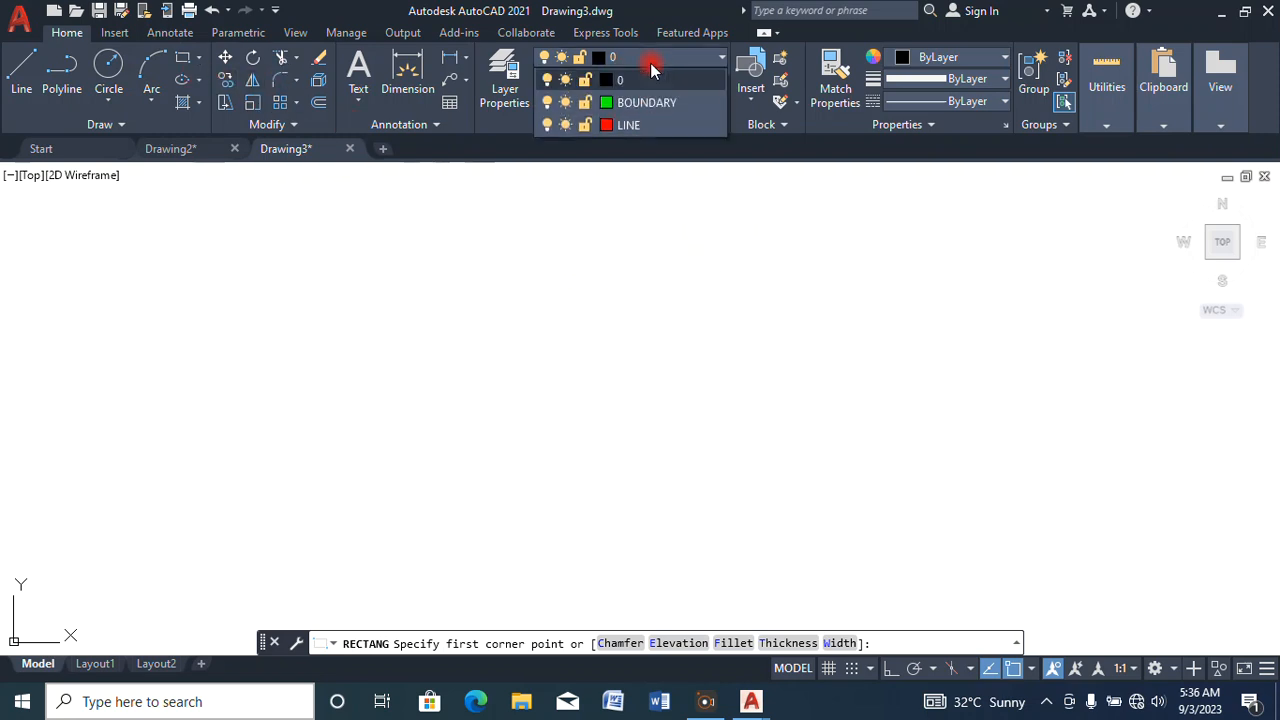
{"action": "left_click", "coordinate": [642, 125]}
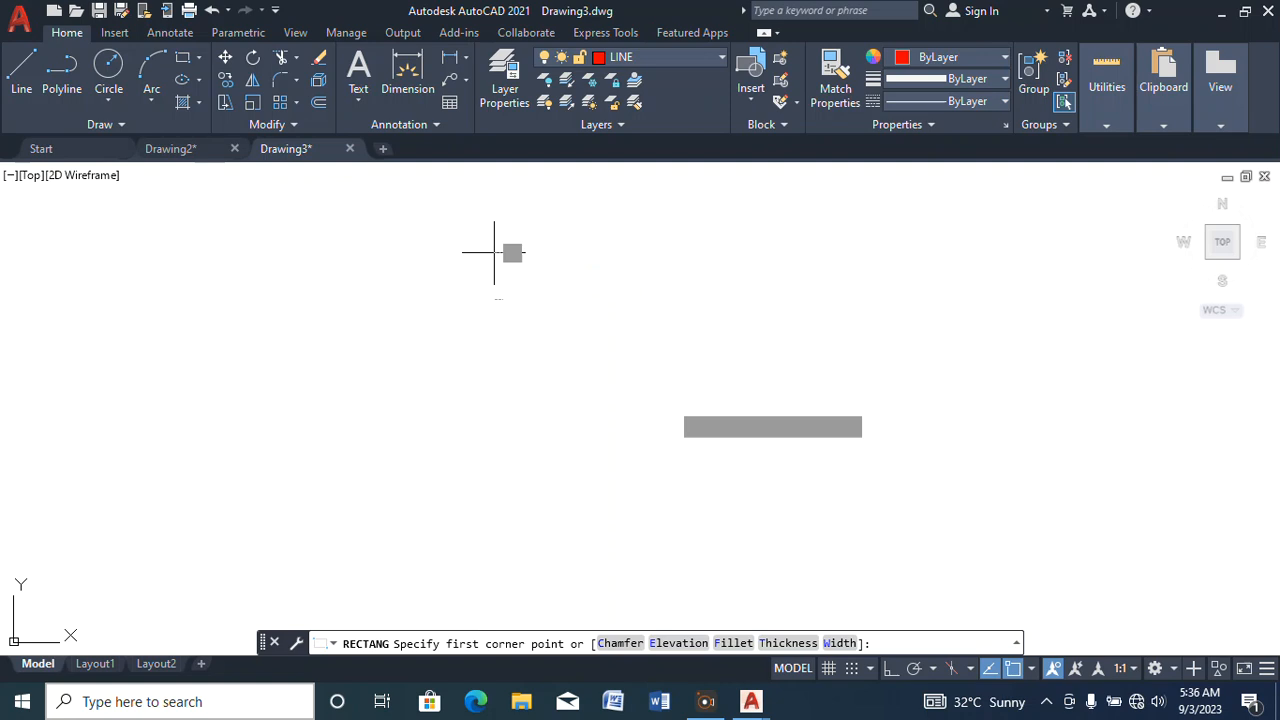
{"action": "left_click", "coordinate": [494, 252]}
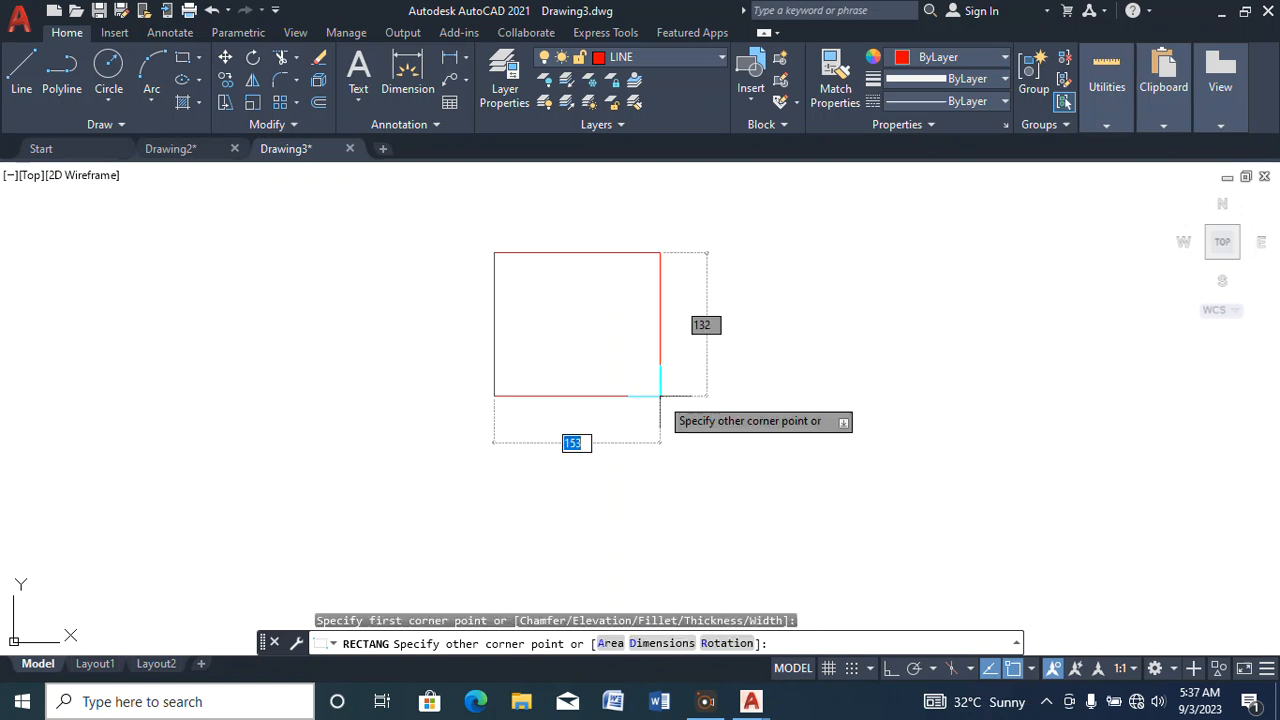
{"action": "left_click", "coordinate": [710, 393]}
{"action": "scroll", "coordinate": [714, 286], "scroll_direction": "up", "scroll_amount": 4}
{"action": "scroll", "coordinate": [714, 286], "scroll_direction": "down", "scroll_amount": 4}
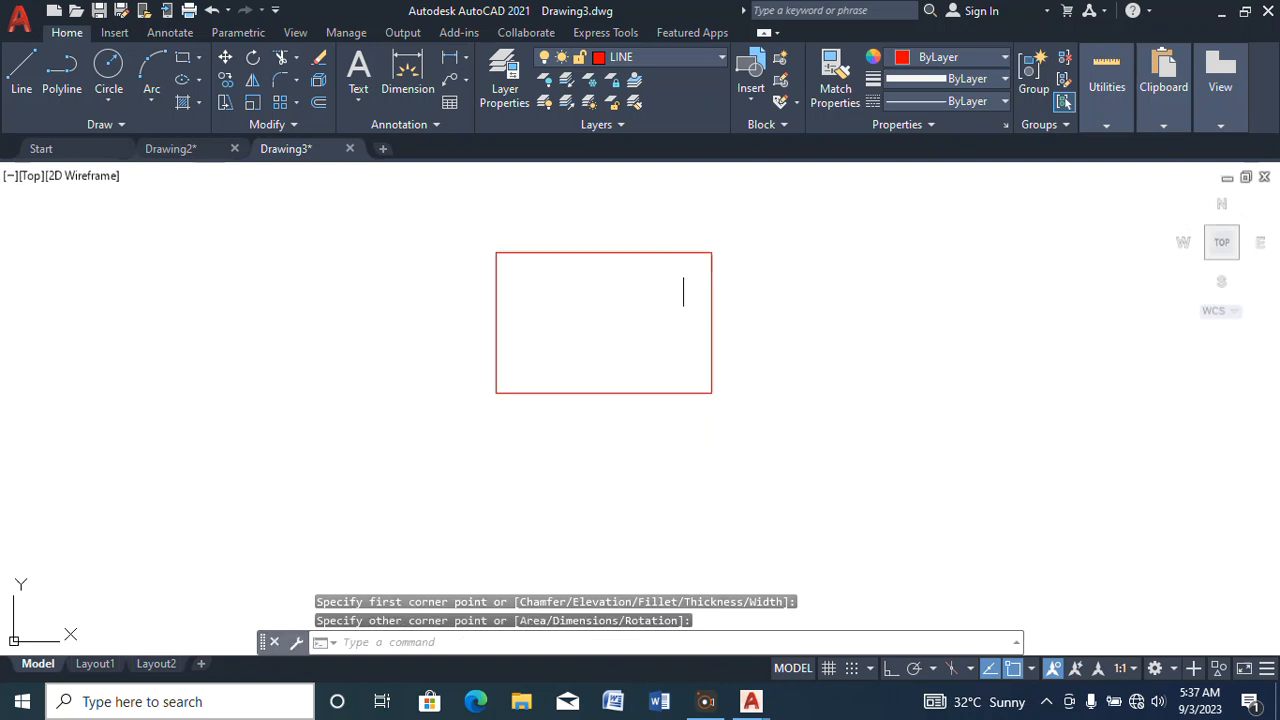
Select the red rectangle and open its object properties.
{"action": "left_click", "coordinate": [733, 278]}
{"action": "left_click", "coordinate": [681, 297]}
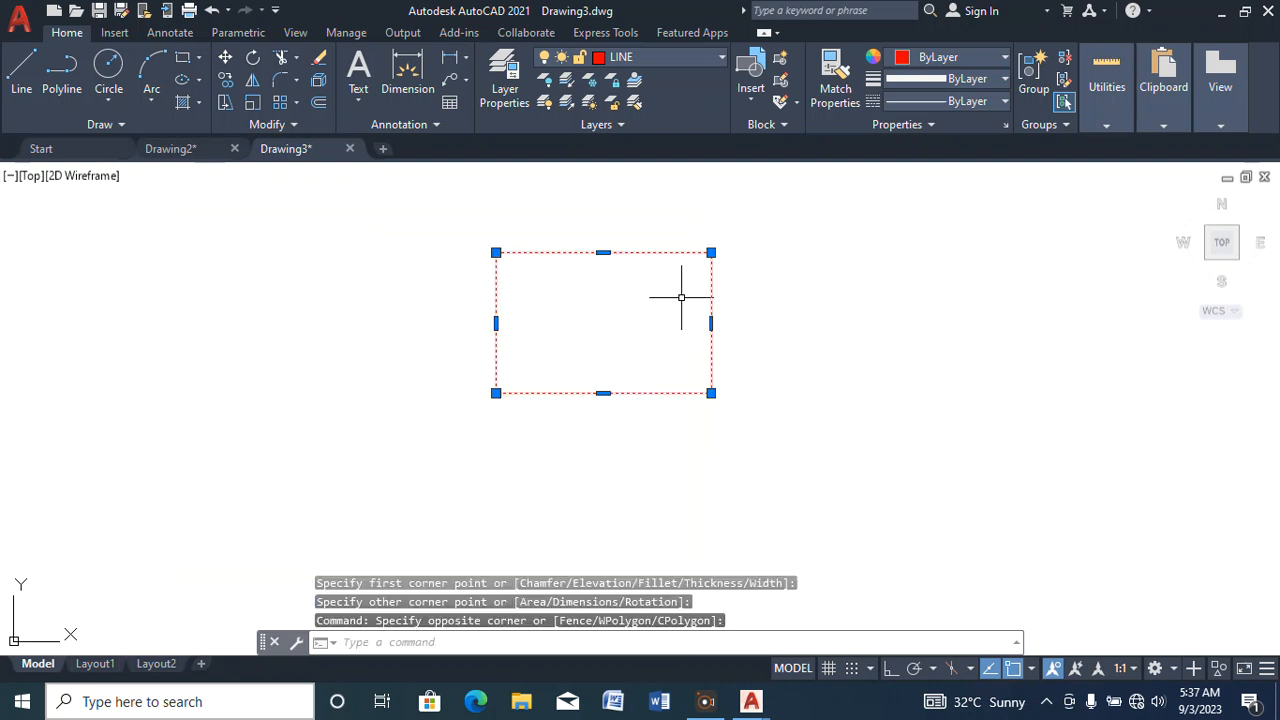
{"action": "right_click", "coordinate": [718, 384]}
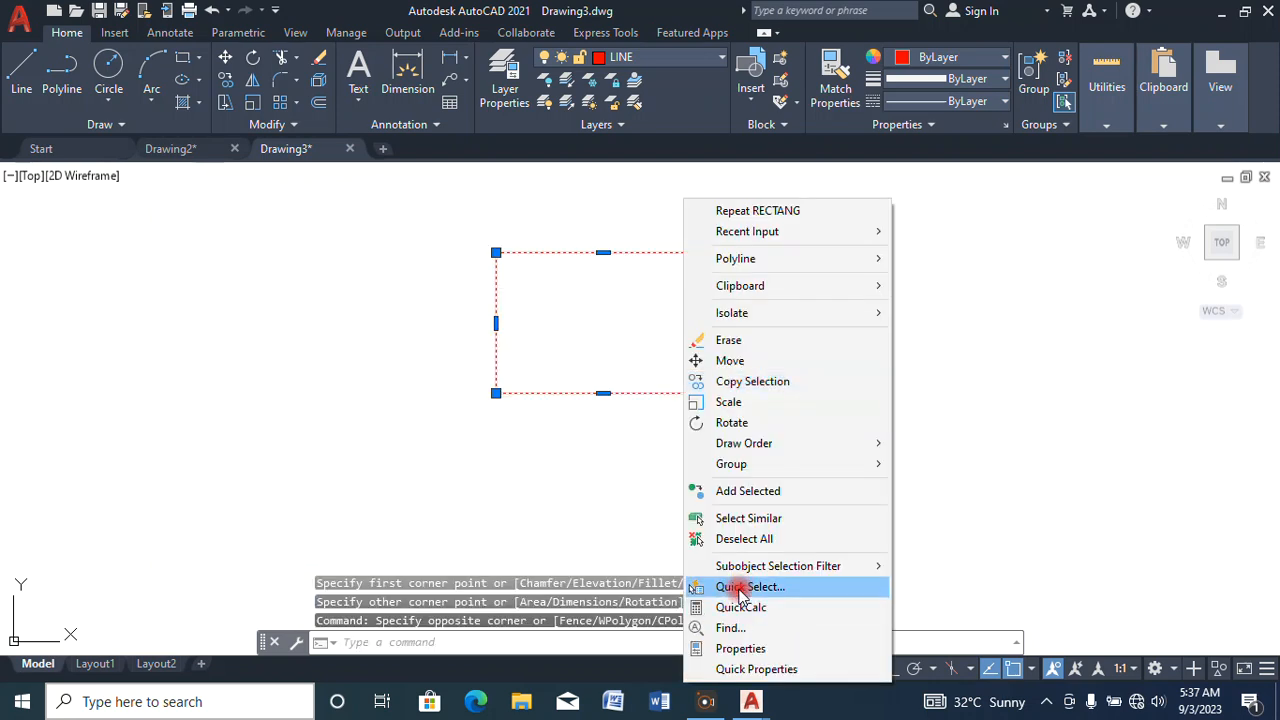
{"action": "left_click", "coordinate": [744, 648]}
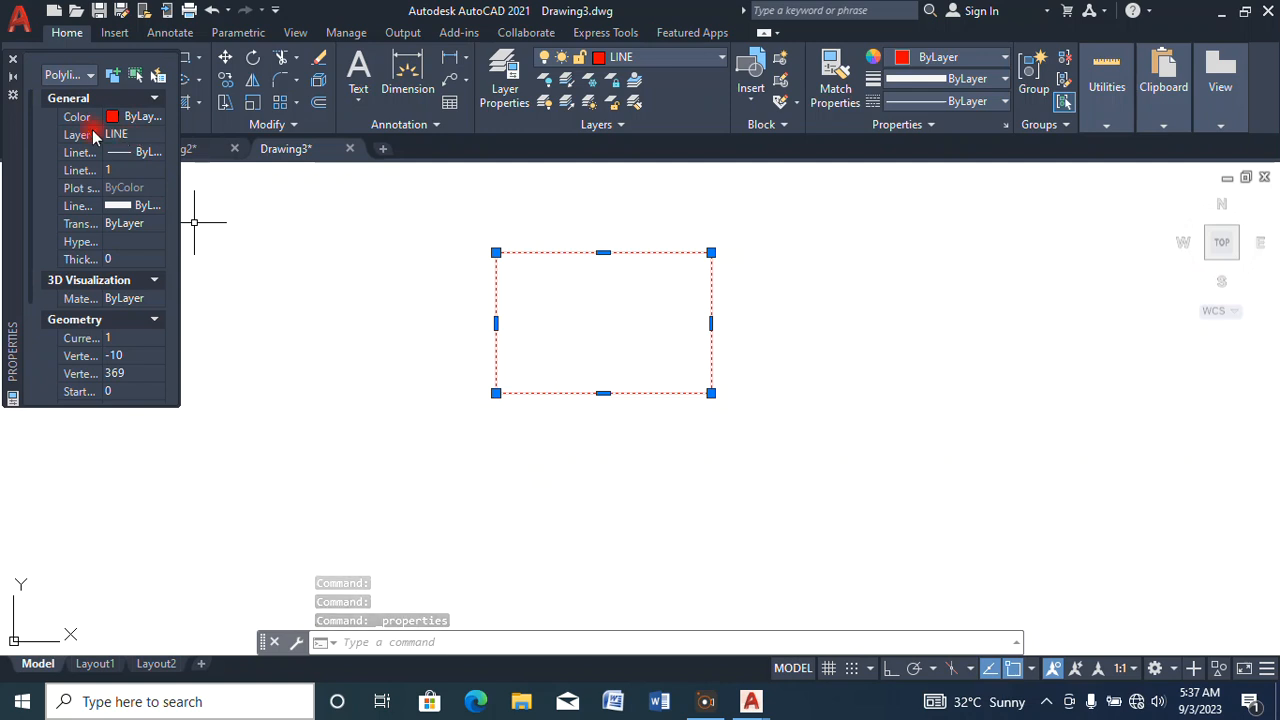
Close the rectangle's properties and draw a circle with a radius of about 133 overlapping the rectangle.
{"action": "left_click", "coordinate": [11, 63]}
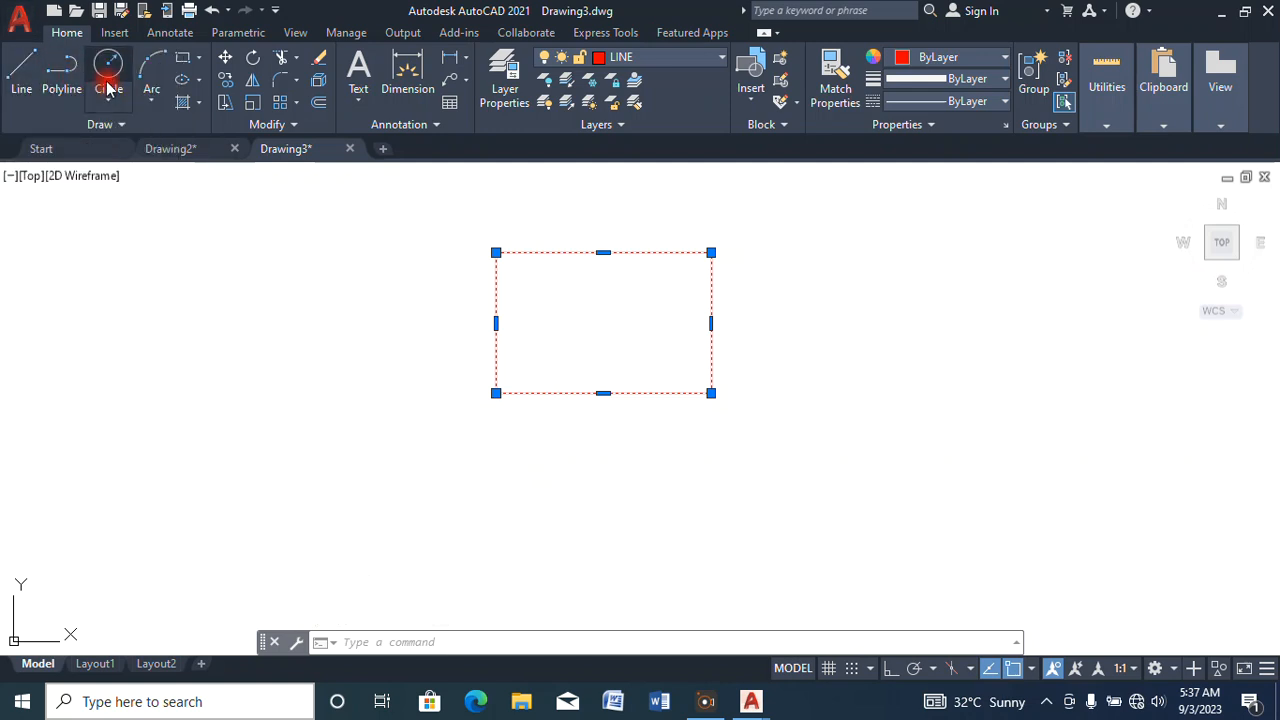
{"action": "key", "text": "Escape"}
{"action": "left_click", "coordinate": [108, 72]}
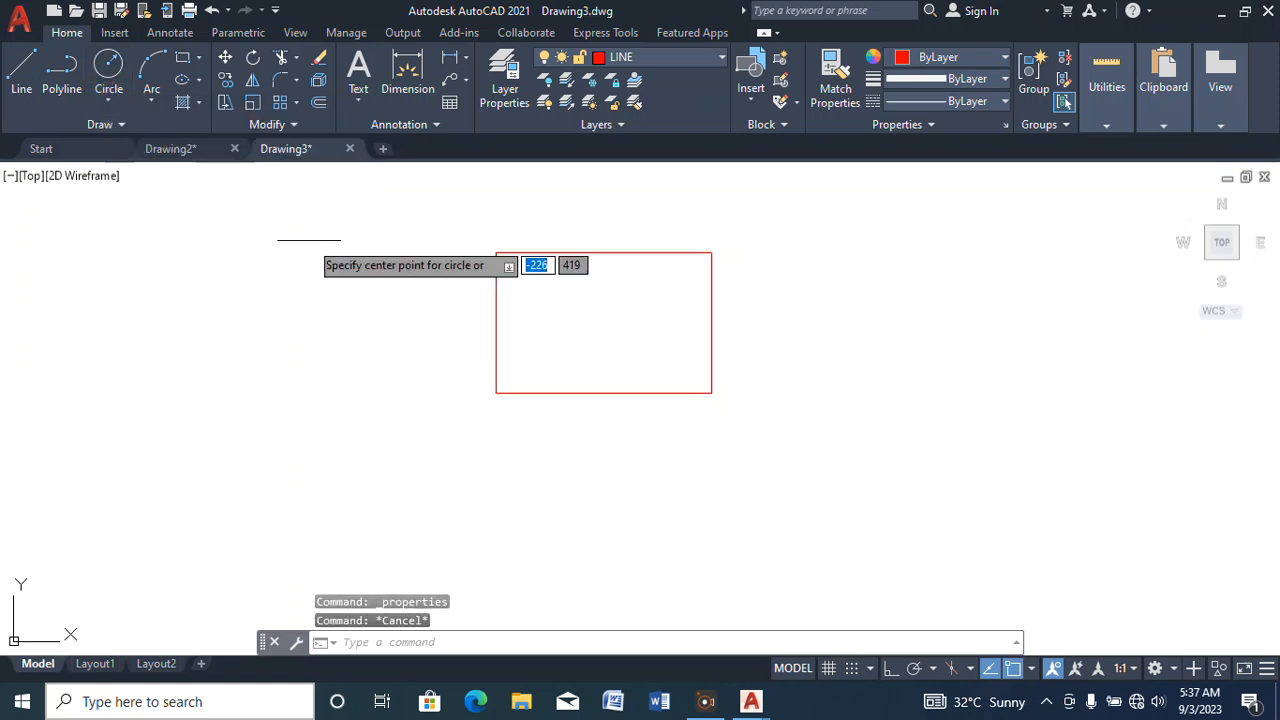
{"action": "left_click", "coordinate": [528, 296]}
{"action": "left_click", "coordinate": [419, 381]}
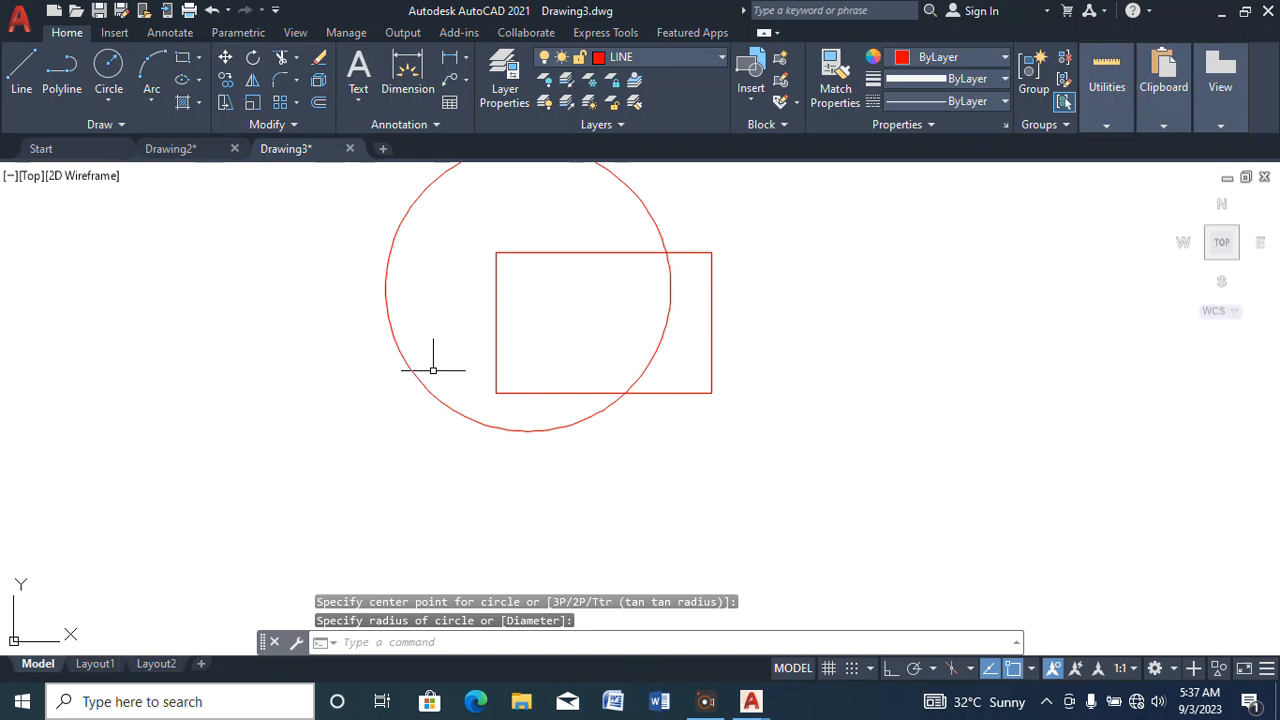
Select the circle, change its layer to BOUNDARY in its object properties, and deselect it.
{"action": "left_click", "coordinate": [623, 192]}
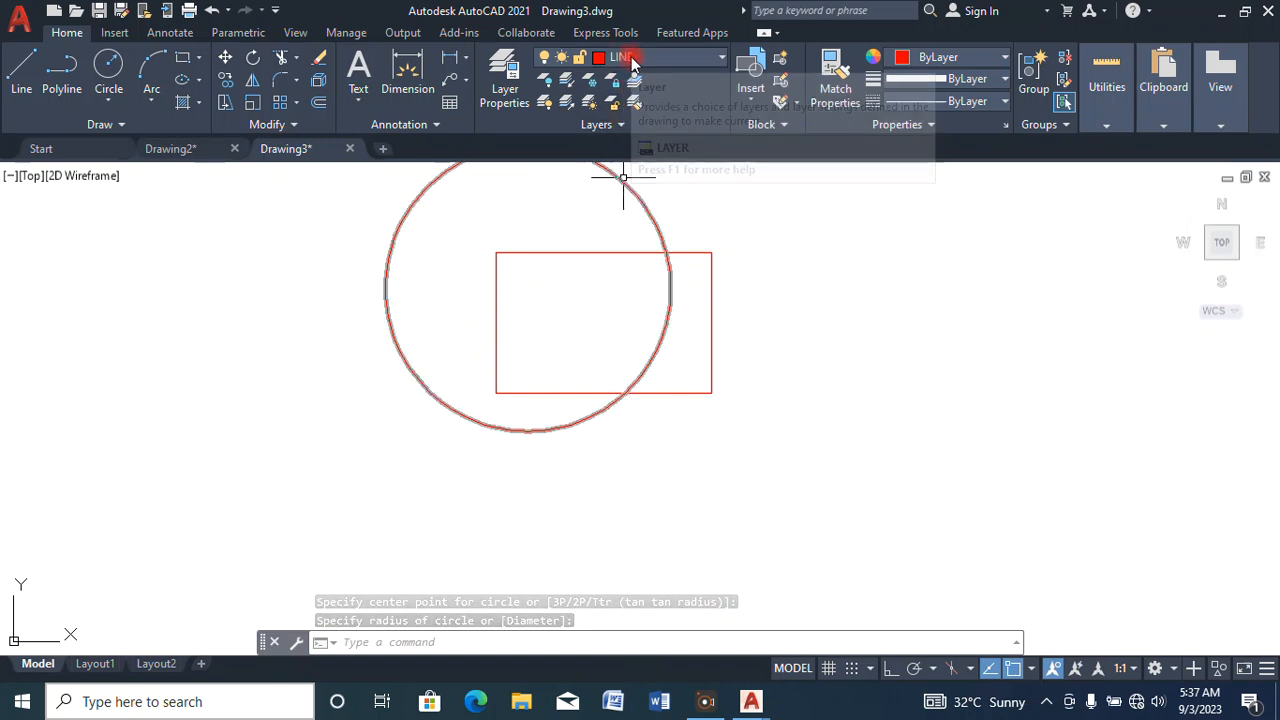
{"action": "left_click", "coordinate": [676, 180]}
{"action": "left_click", "coordinate": [612, 192]}
{"action": "right_click", "coordinate": [614, 200]}
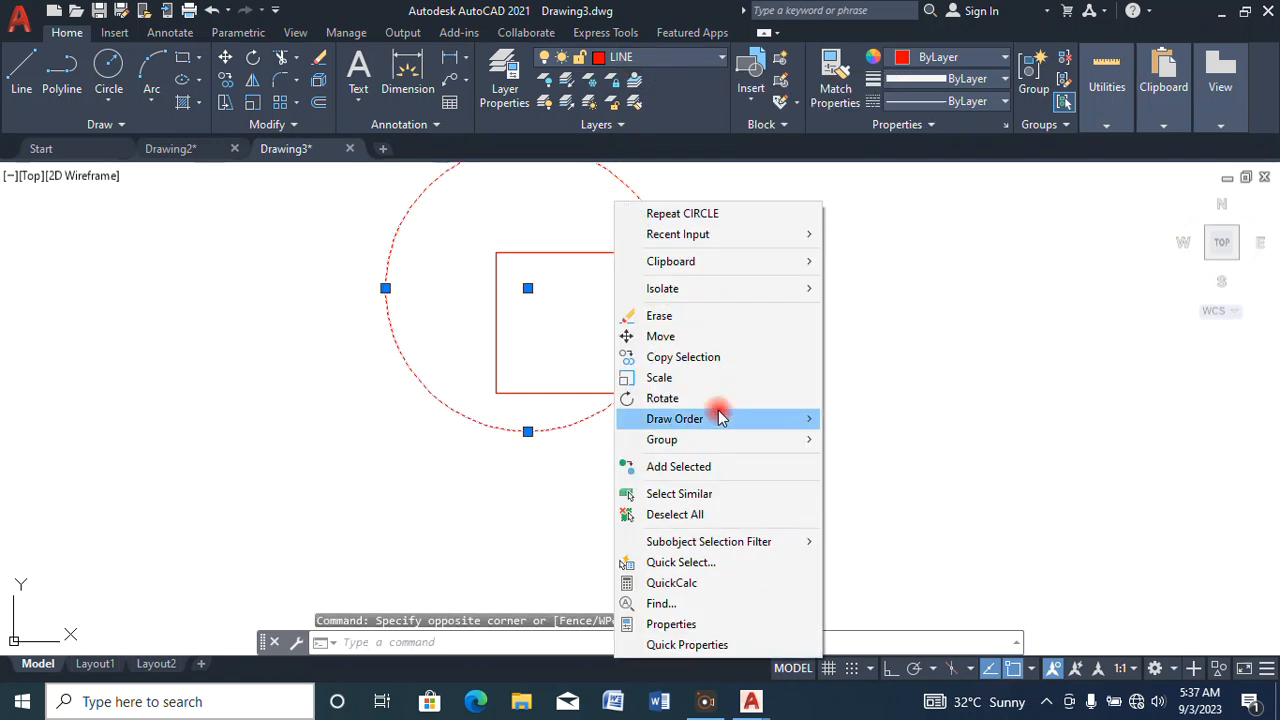
{"action": "left_click", "coordinate": [670, 626]}
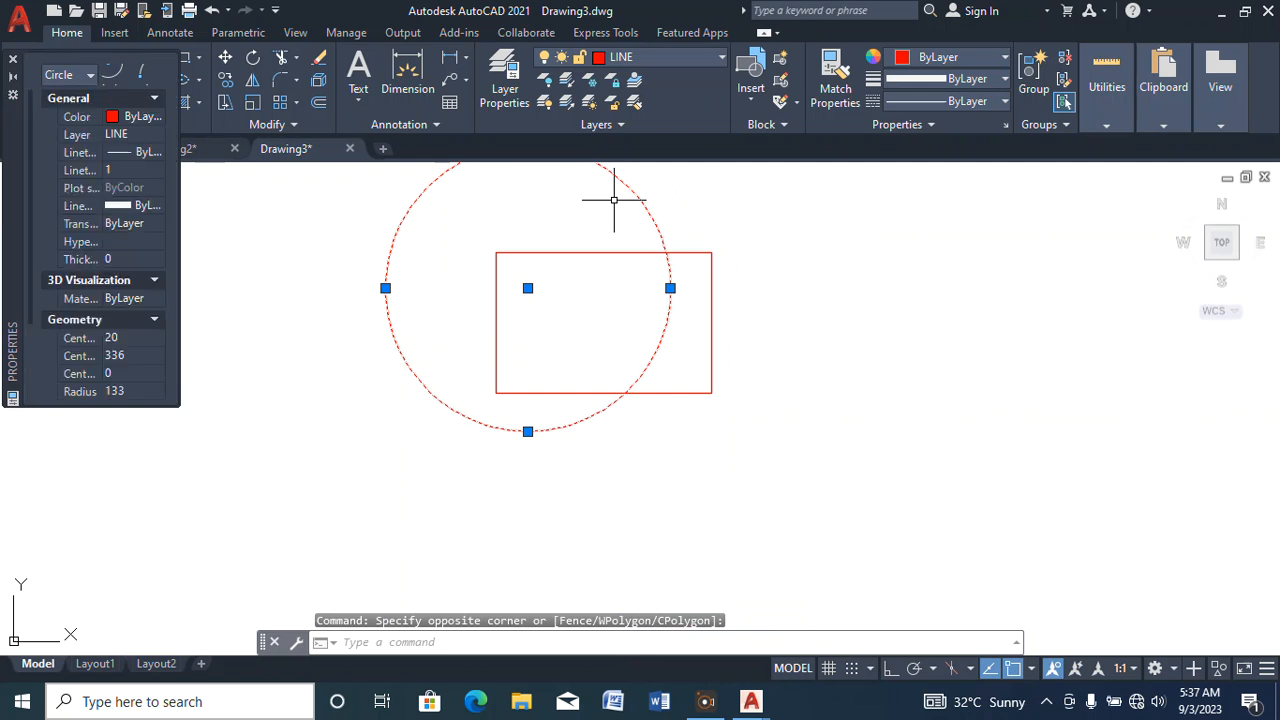
{"action": "left_click", "coordinate": [155, 134]}
{"action": "left_click", "coordinate": [156, 135]}
{"action": "left_click", "coordinate": [130, 168]}
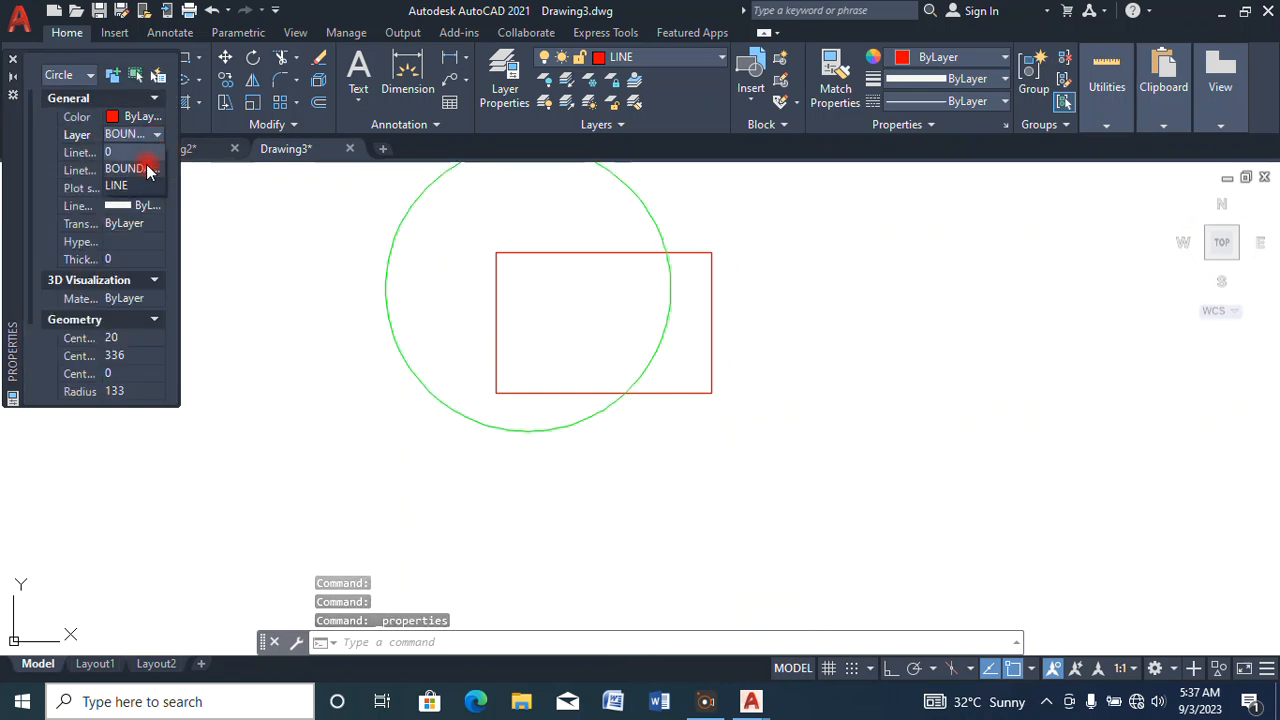
{"action": "left_click", "coordinate": [13, 62]}
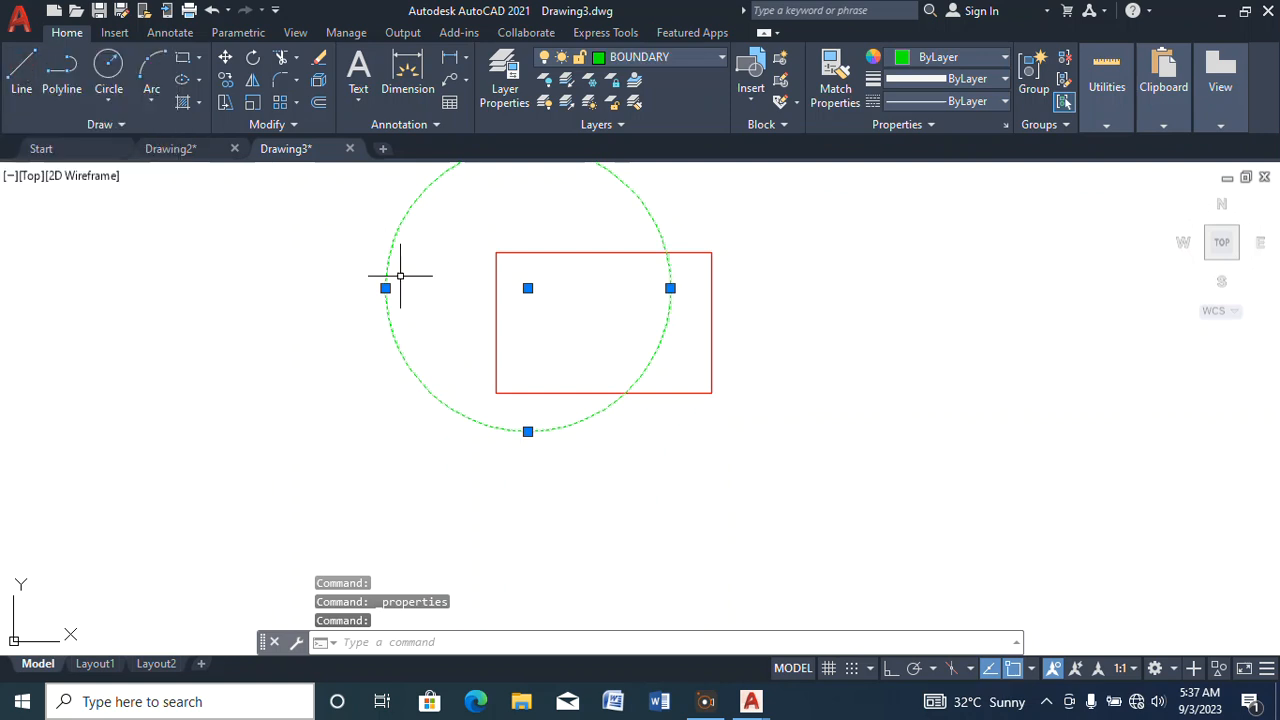
{"action": "key", "text": "Escape"}
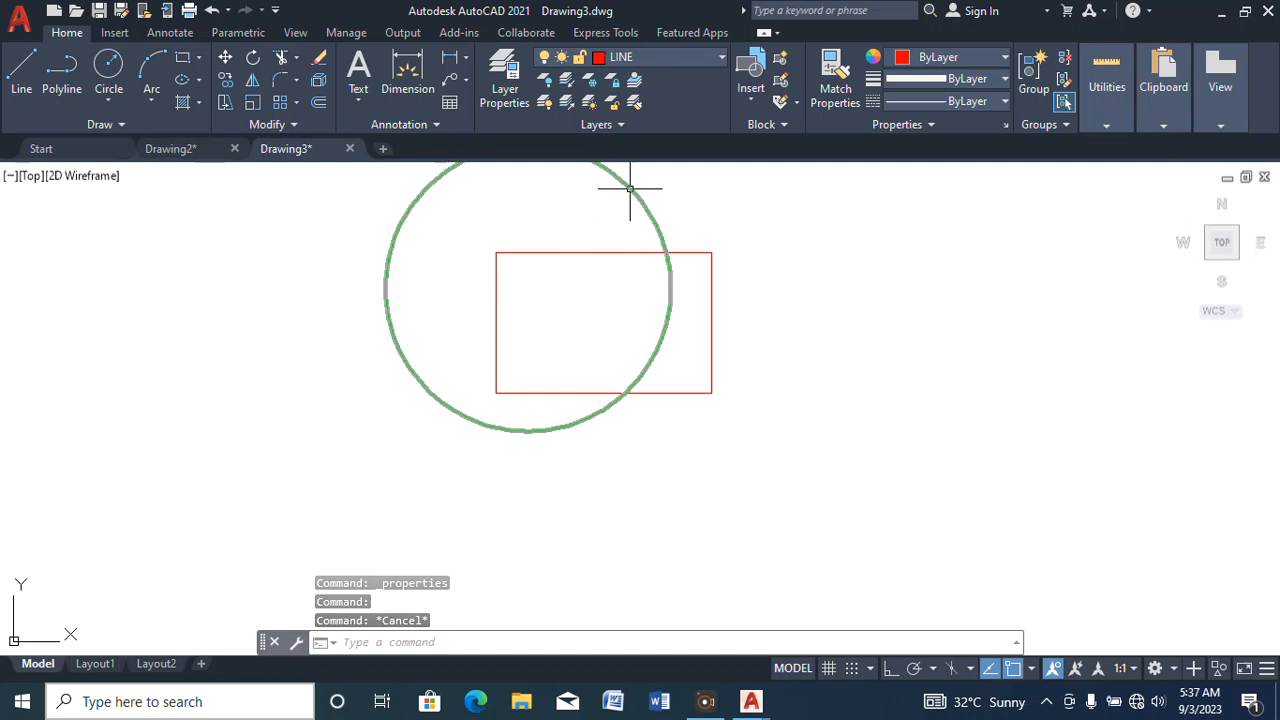
{"action": "mouse_move", "coordinate": [629, 188]}
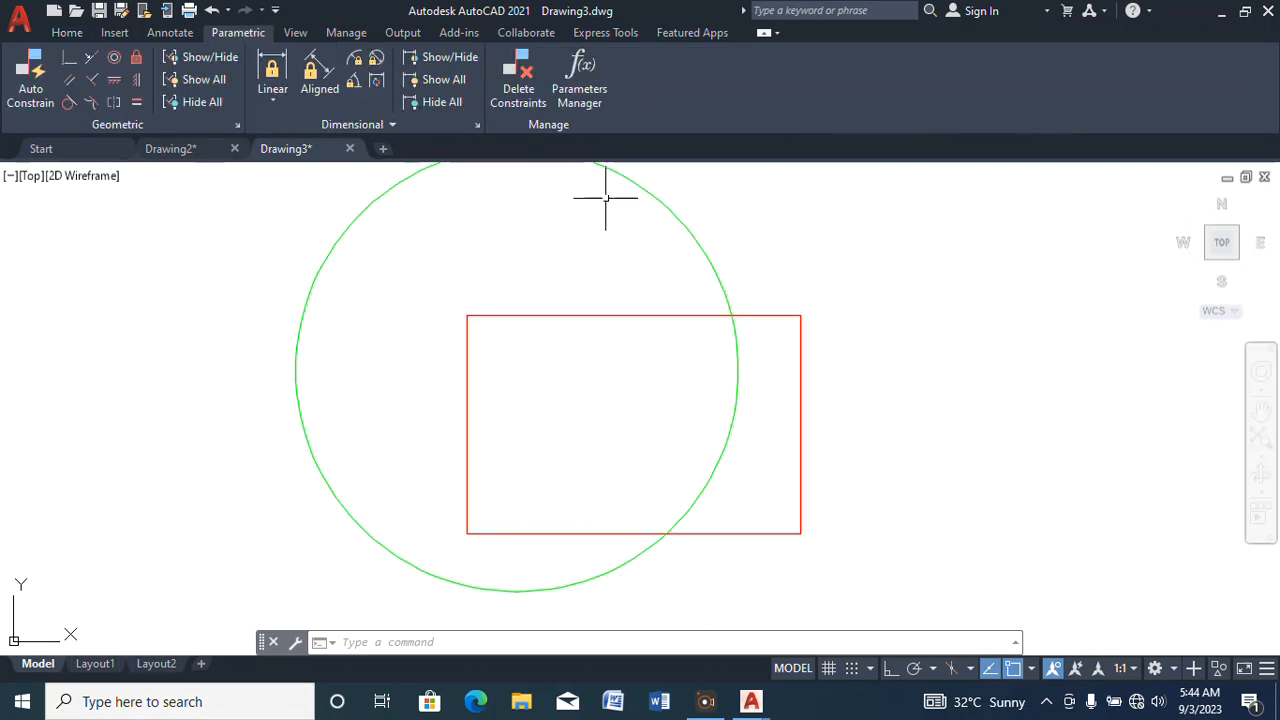
Erase the green circle, leaving only the rectangle in the drawing.
{"action": "left_click", "coordinate": [66, 33]}
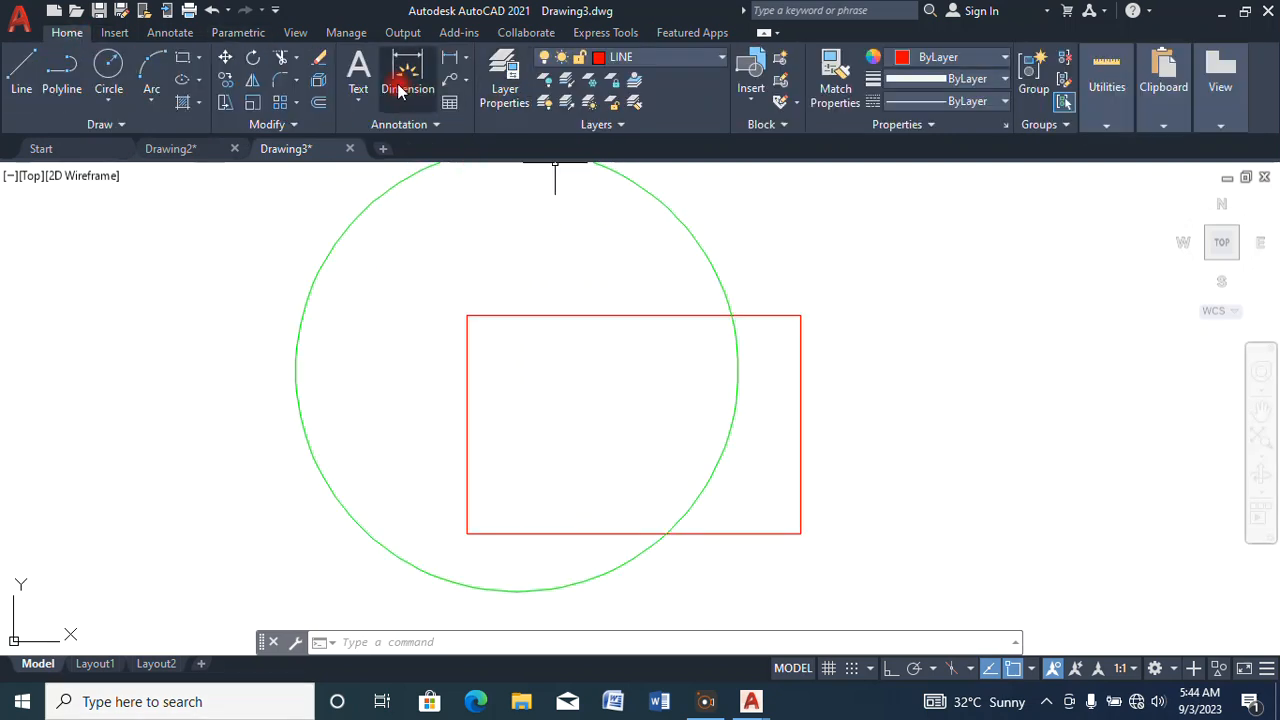
{"action": "left_click", "coordinate": [318, 57]}
{"action": "left_click", "coordinate": [743, 220]}
{"action": "left_click", "coordinate": [552, 234]}
{"action": "key", "text": "Return"}
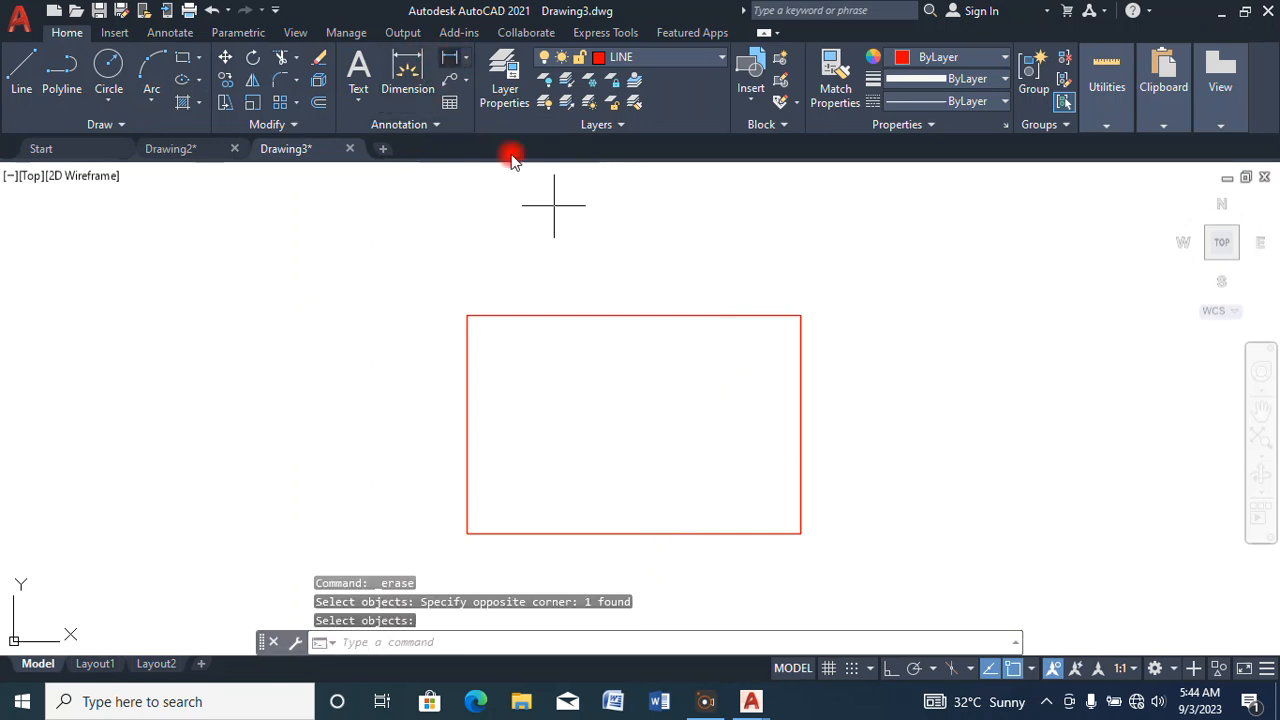
Add a linear dimension across the rectangle's top edge, placed a little above it, and inspect the dimension text.
{"action": "left_click", "coordinate": [466, 92]}
{"action": "left_click", "coordinate": [467, 316]}
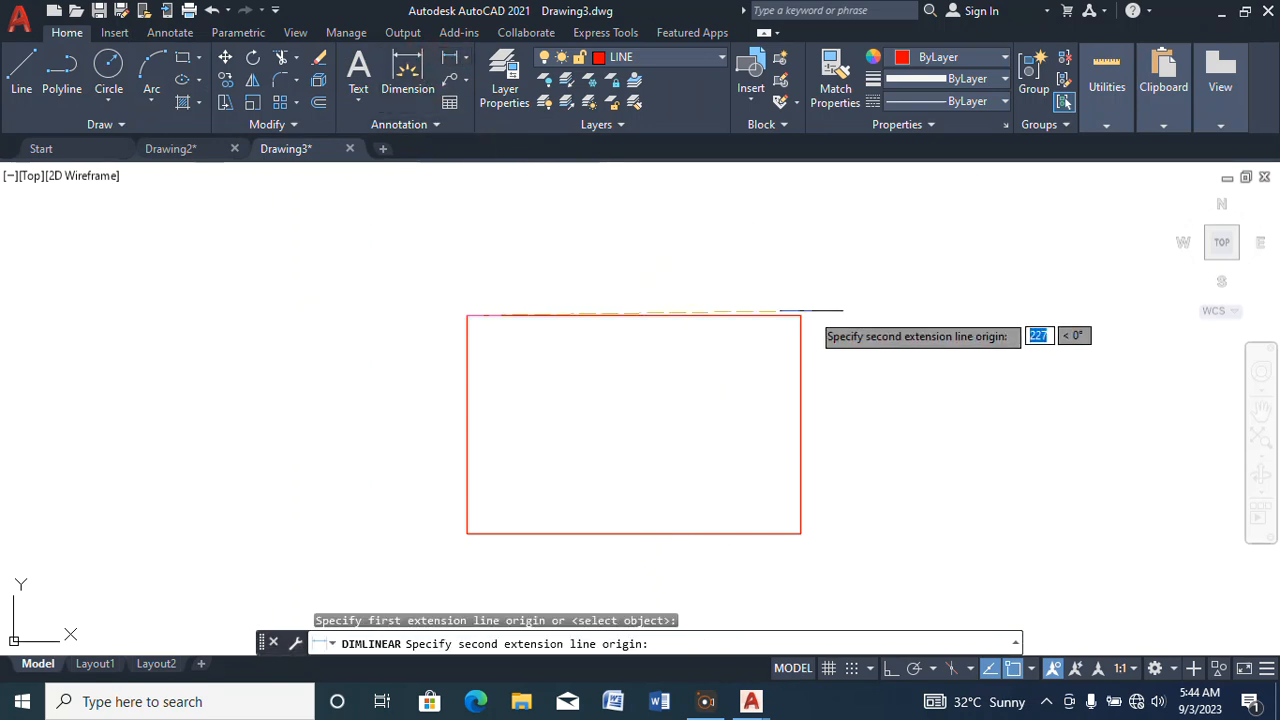
{"action": "left_click", "coordinate": [801, 316]}
{"action": "left_click", "coordinate": [688, 269]}
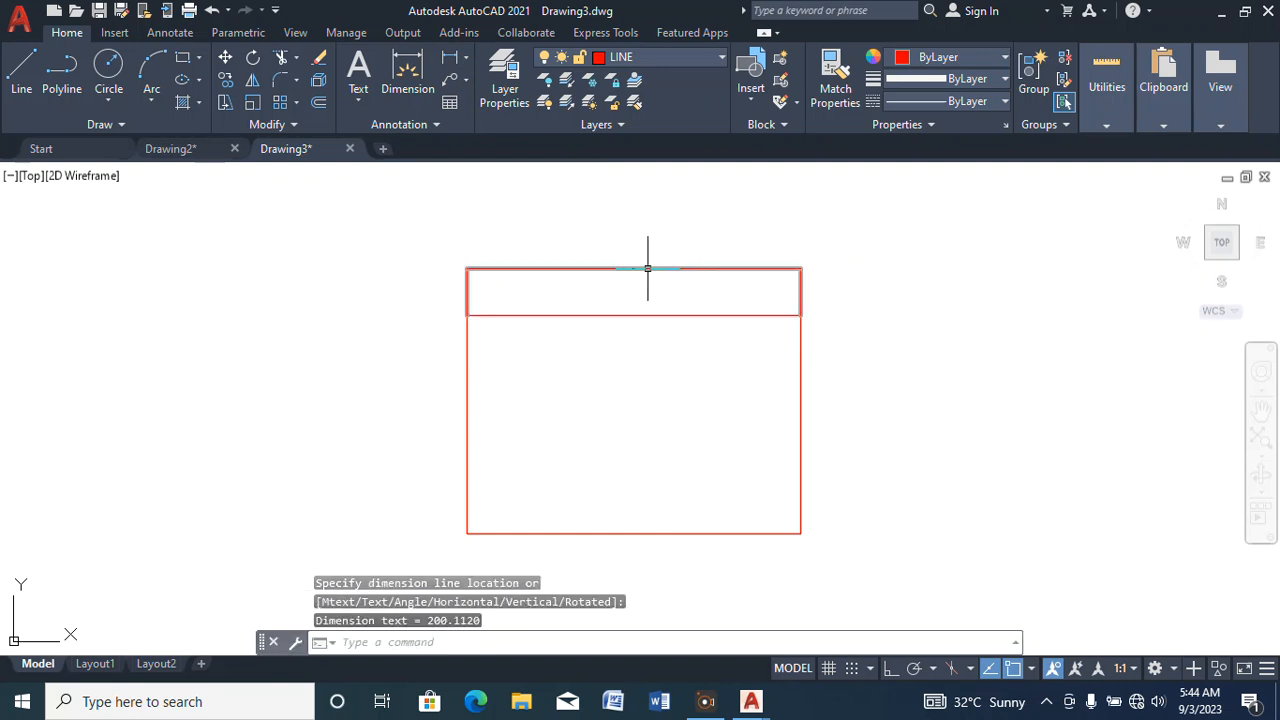
{"action": "scroll", "coordinate": [639, 268], "scroll_direction": "up", "scroll_amount": 8}
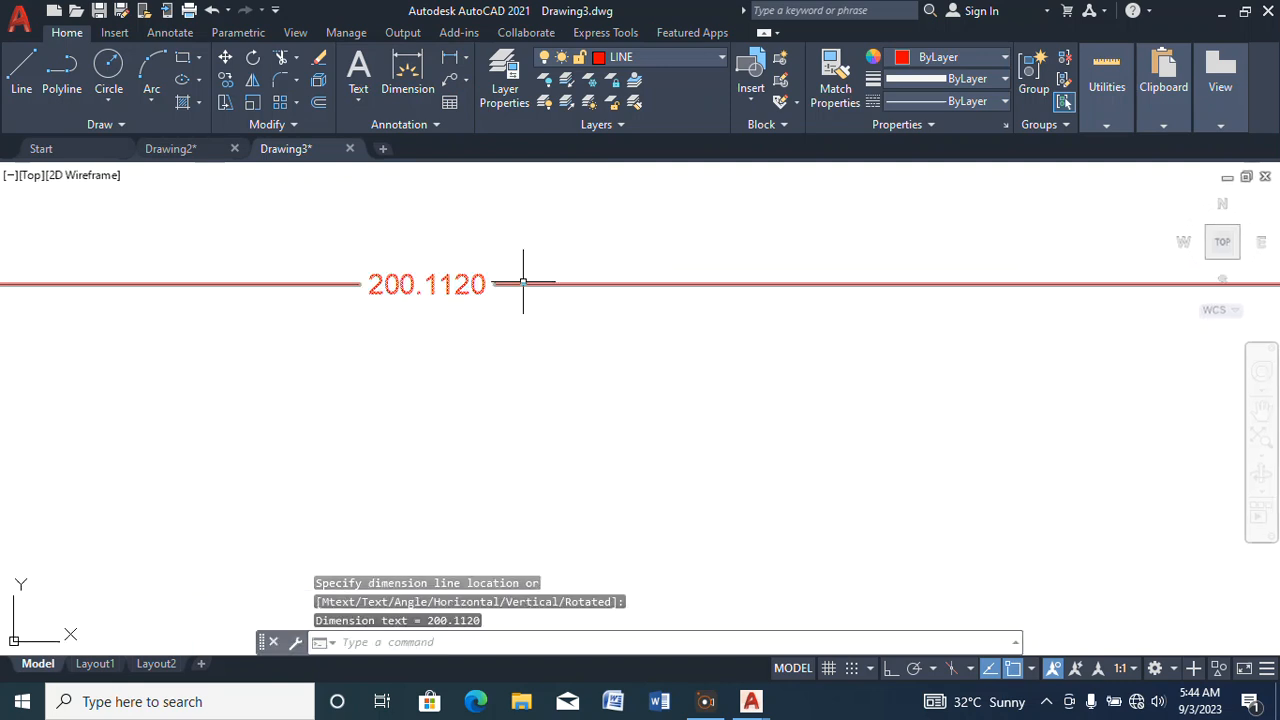
{"action": "scroll", "coordinate": [632, 214], "scroll_direction": "down", "scroll_amount": 10}
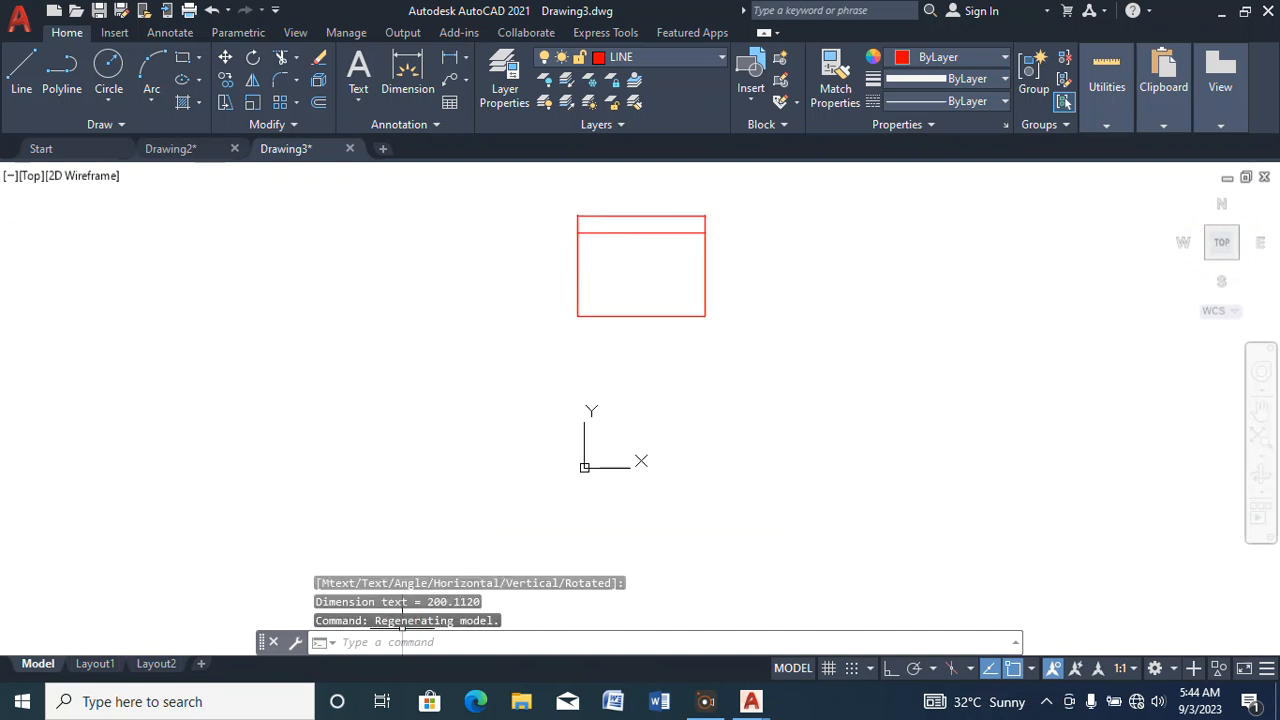
Open the dimension style manager with the DIMSTYLE command and start a new dimension style based on Standard.
{"action": "left_click", "coordinate": [400, 636]}
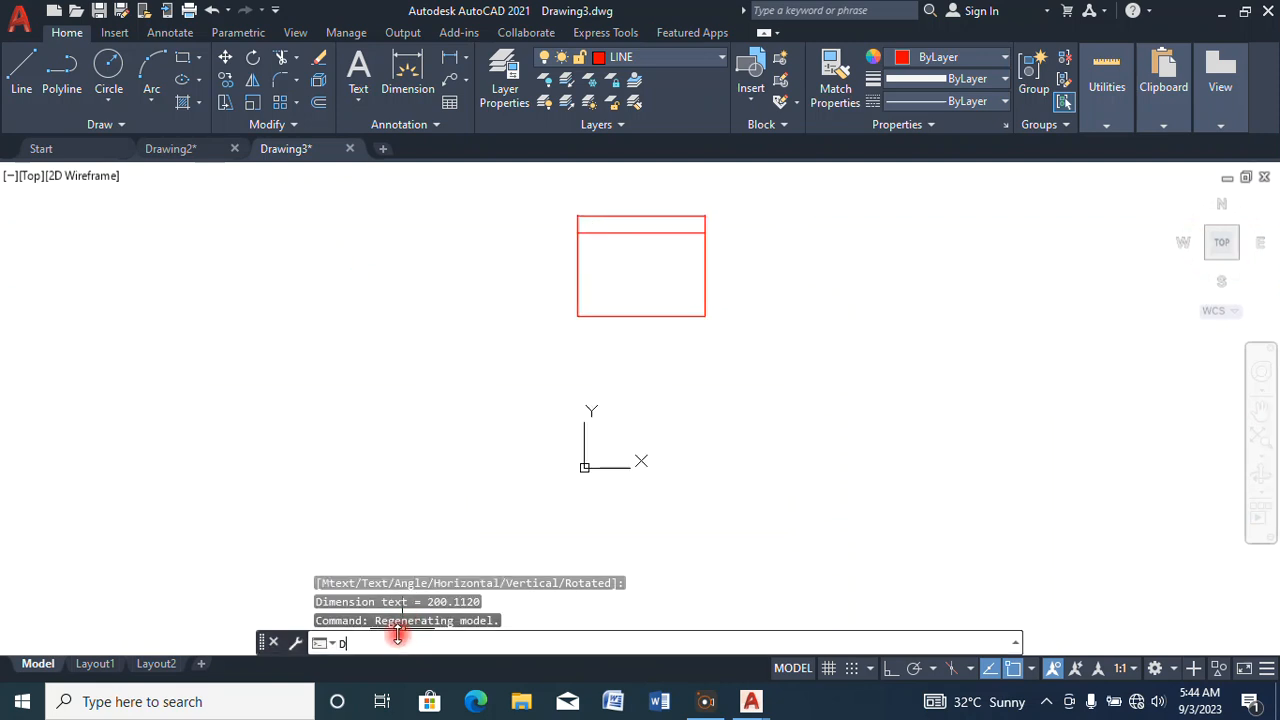
{"action": "type", "text": "D"}
{"action": "type", "text": "IMSTY"}
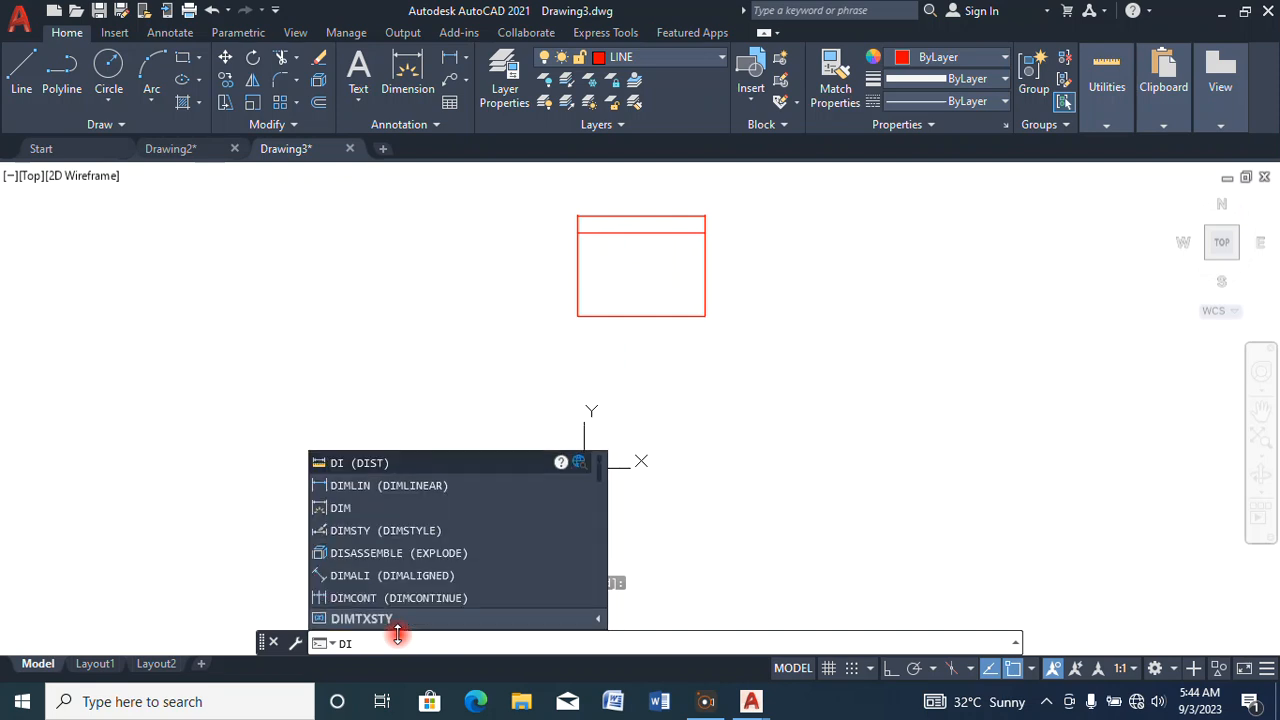
{"action": "left_click", "coordinate": [411, 534]}
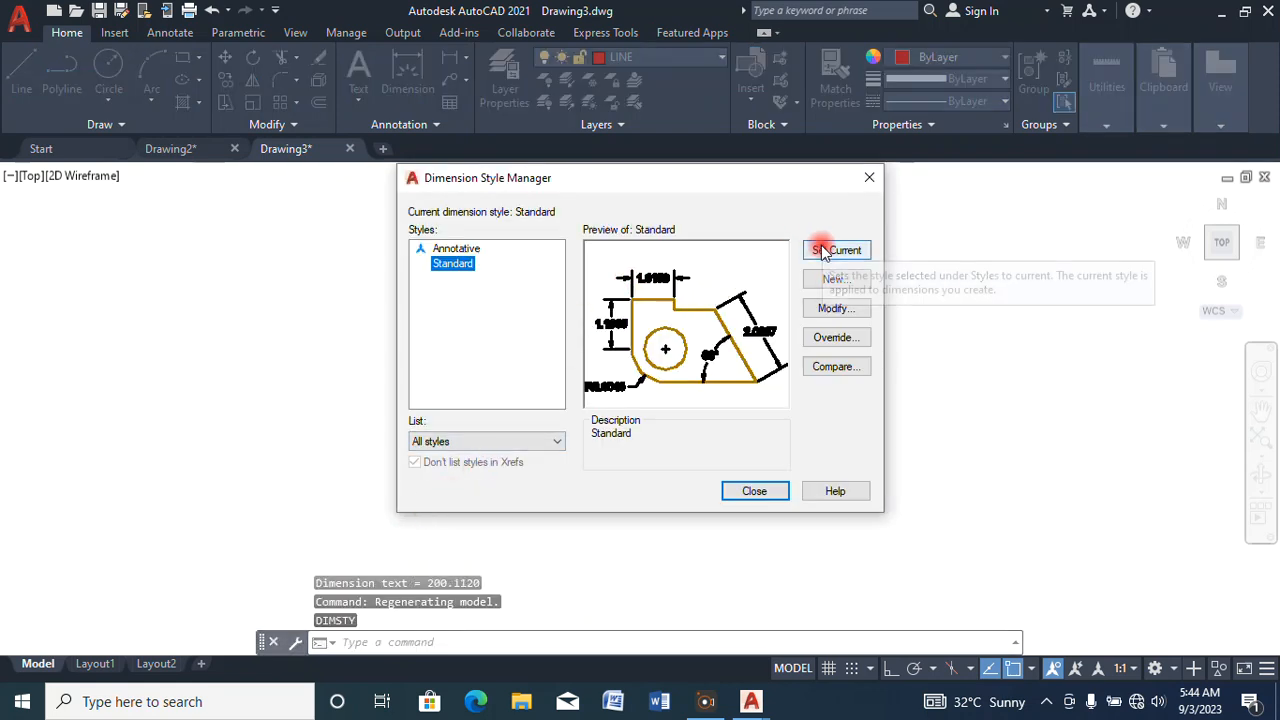
{"action": "left_click", "coordinate": [828, 283]}
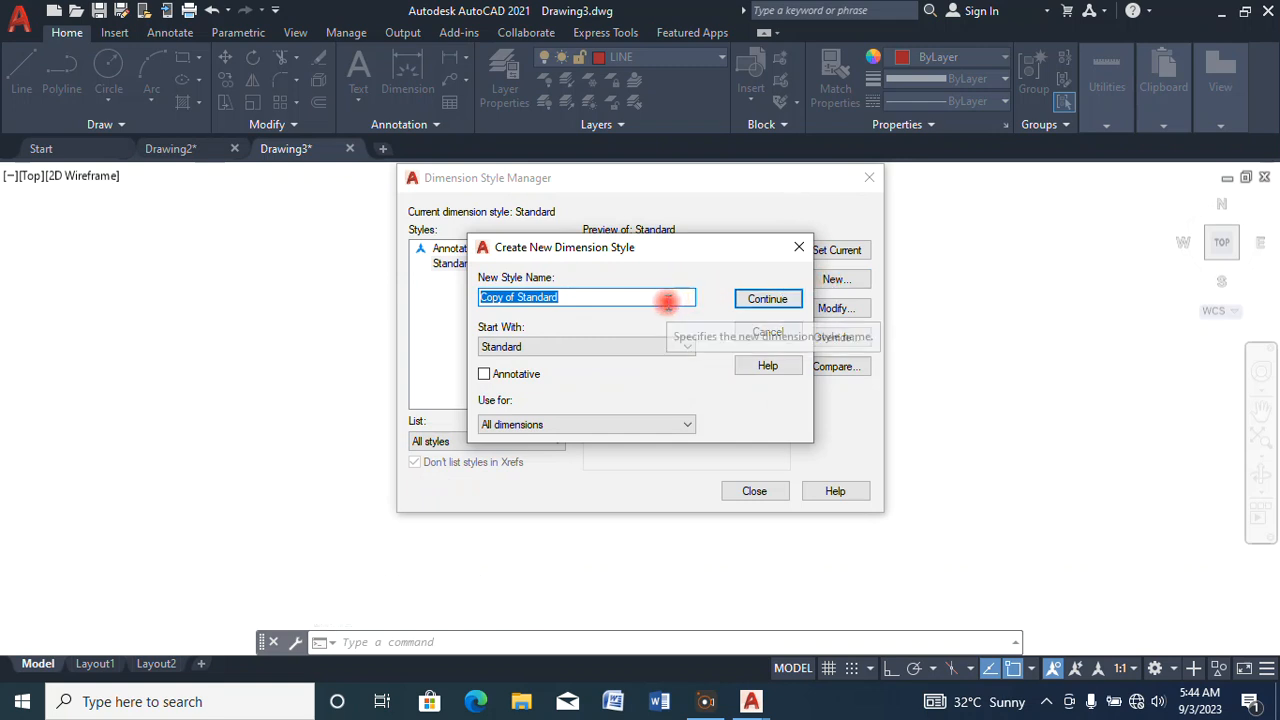
Try the name STANDARD for the new dimension style, then name it STANDARD2 and continue to its settings.
{"action": "type", "text": "S"}
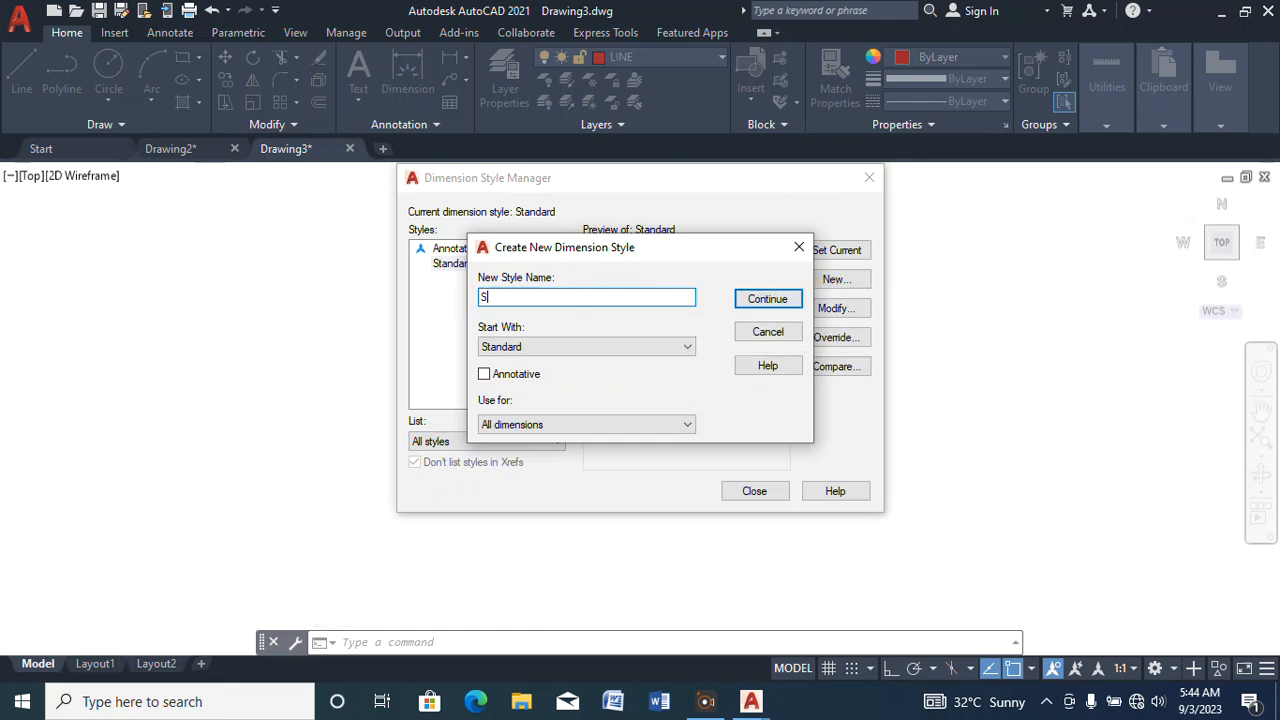
{"action": "type", "text": "TANDARD"}
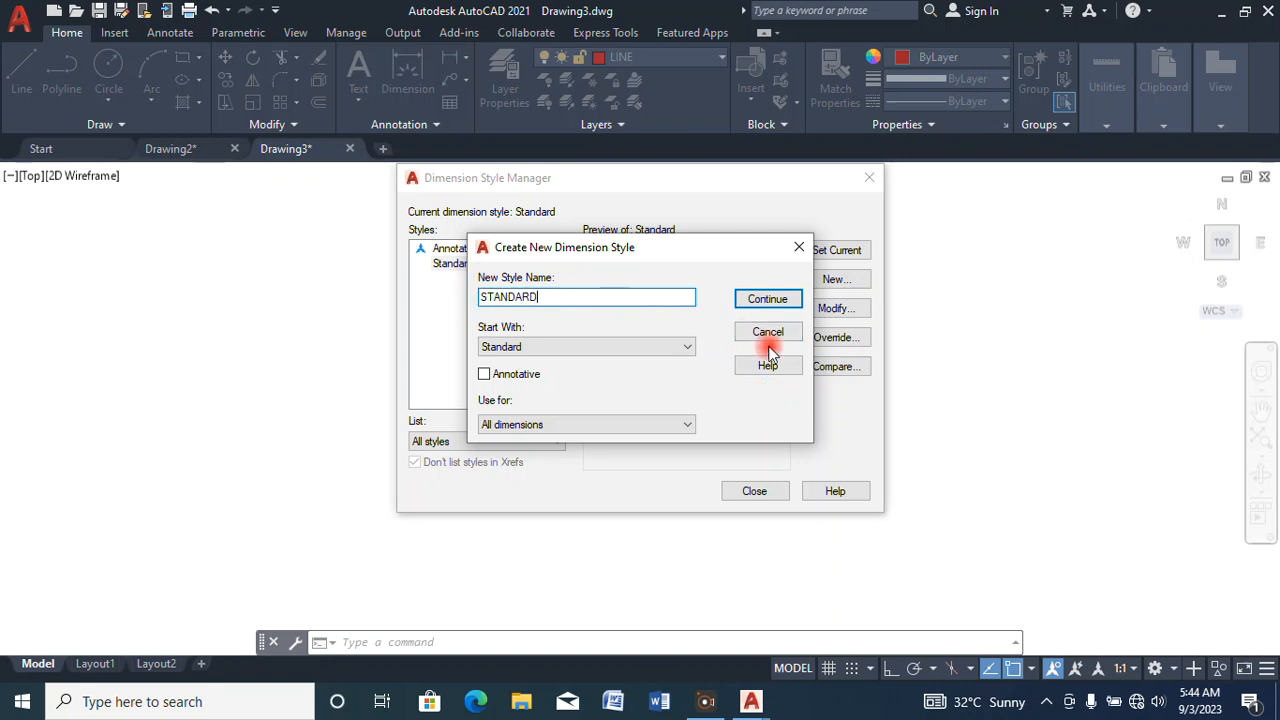
{"action": "left_click", "coordinate": [767, 299]}
{"action": "left_click", "coordinate": [754, 358]}
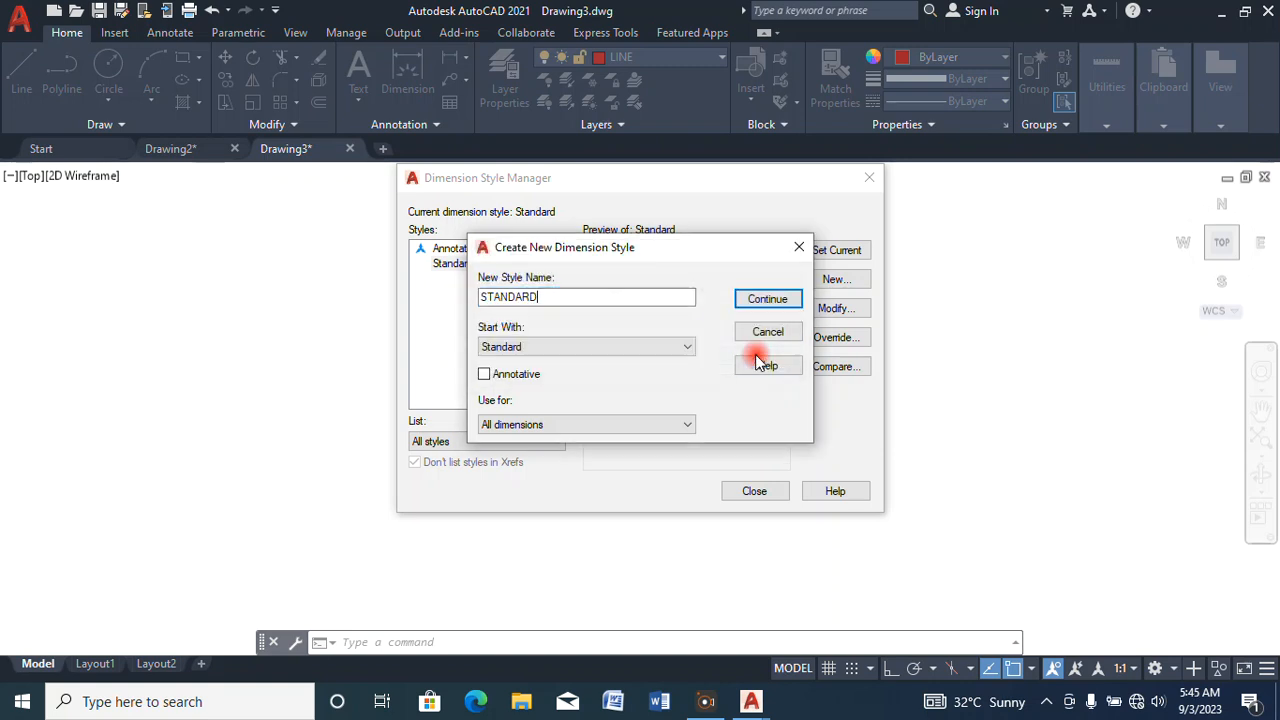
{"action": "left_click", "coordinate": [765, 298]}
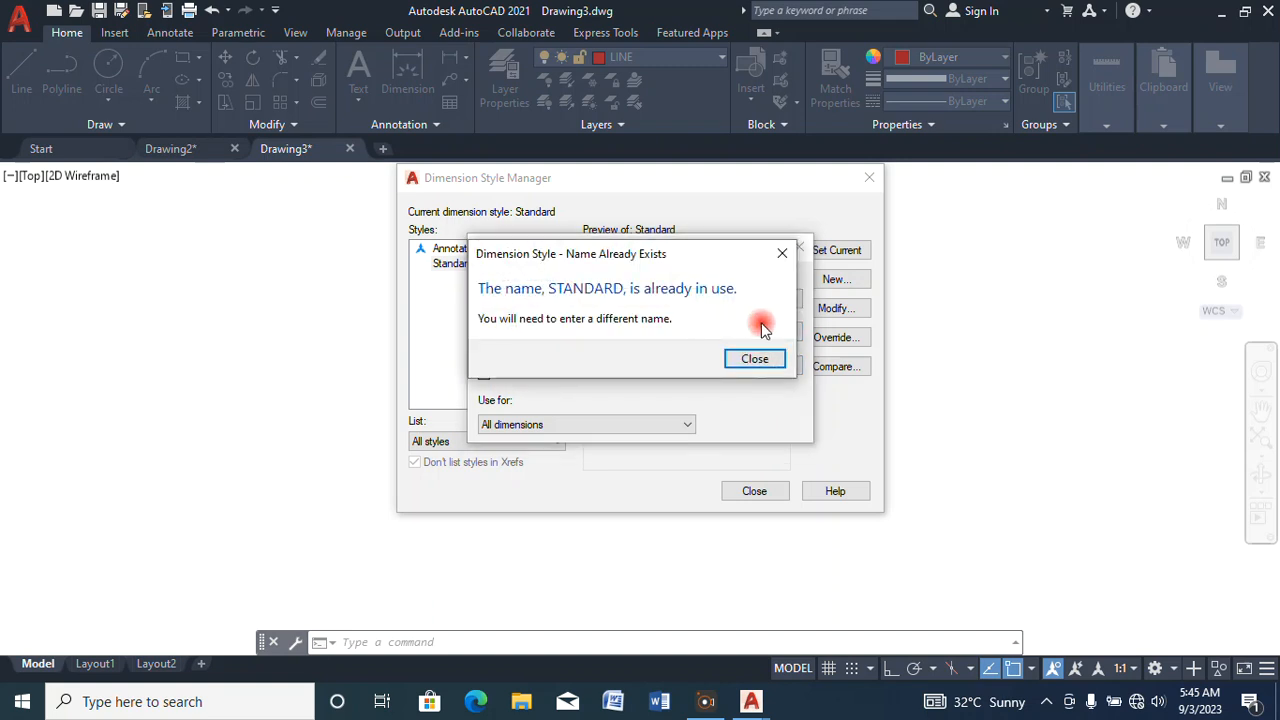
{"action": "left_click", "coordinate": [754, 358]}
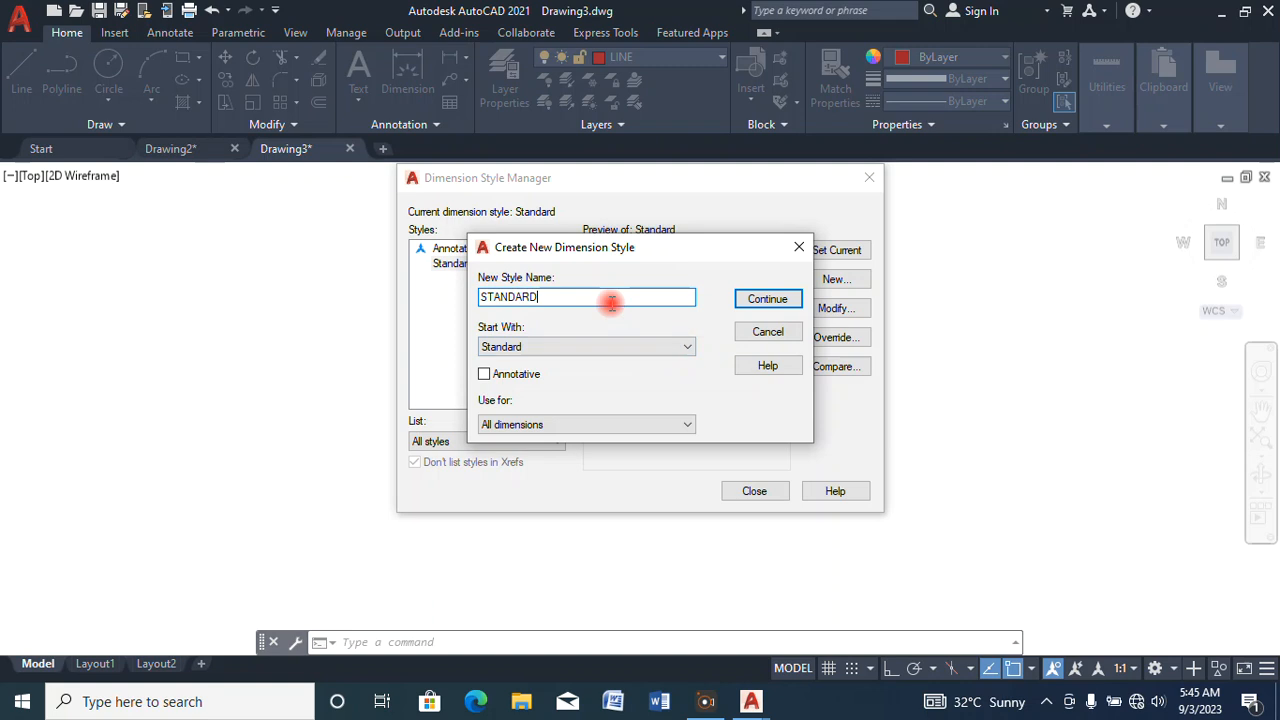
{"action": "left_click", "coordinate": [767, 298]}
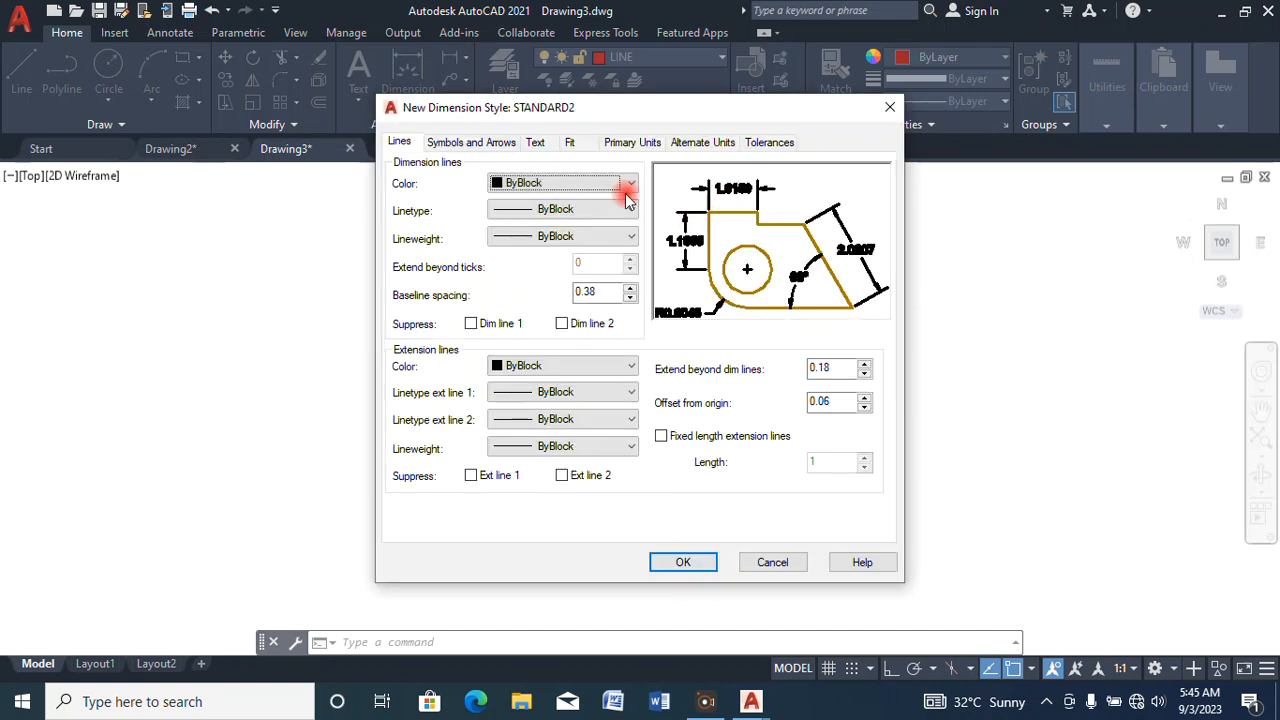
Try an arrow size of 10.18 in the style's symbols and arrows settings and set it back to 0.18.
{"action": "left_click", "coordinate": [476, 146]}
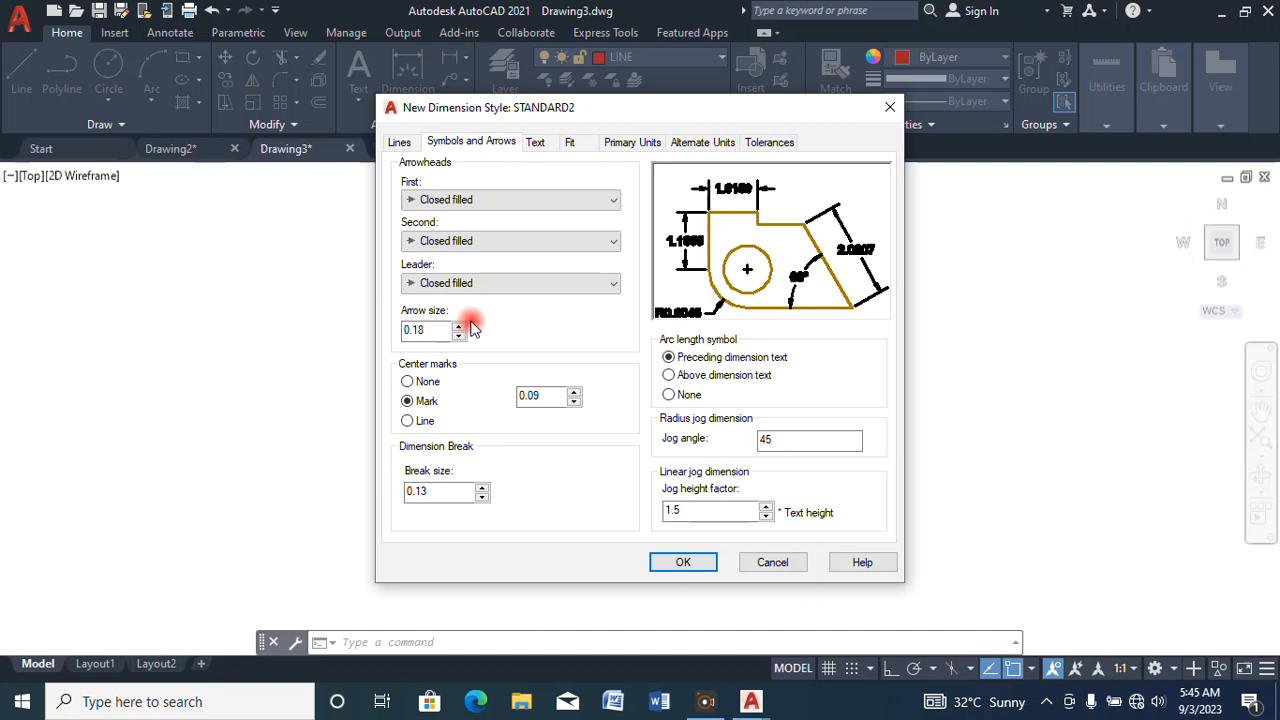
{"action": "left_click", "coordinate": [460, 327]}
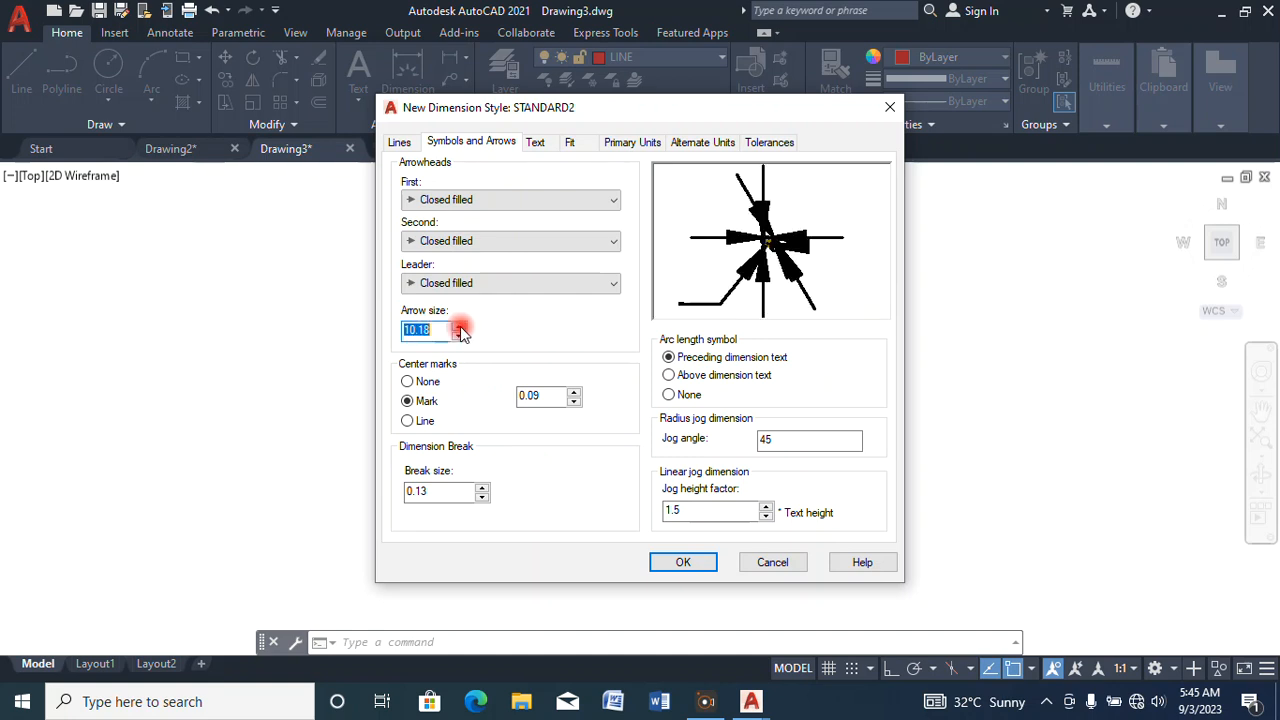
{"action": "left_click", "coordinate": [460, 338]}
{"action": "left_click", "coordinate": [460, 338]}
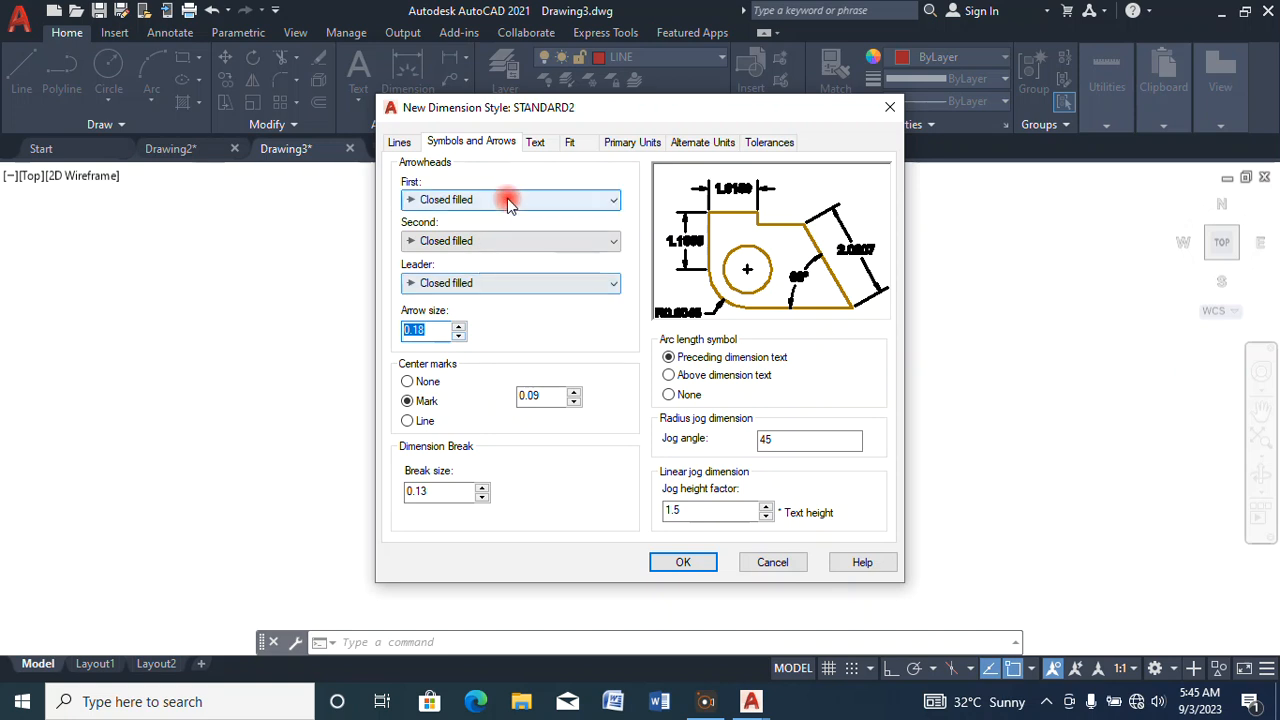
Set the first and second arrowheads of the STANDARD2 style to Architectural tick.
{"action": "left_click", "coordinate": [573, 201]}
{"action": "left_click", "coordinate": [578, 208]}
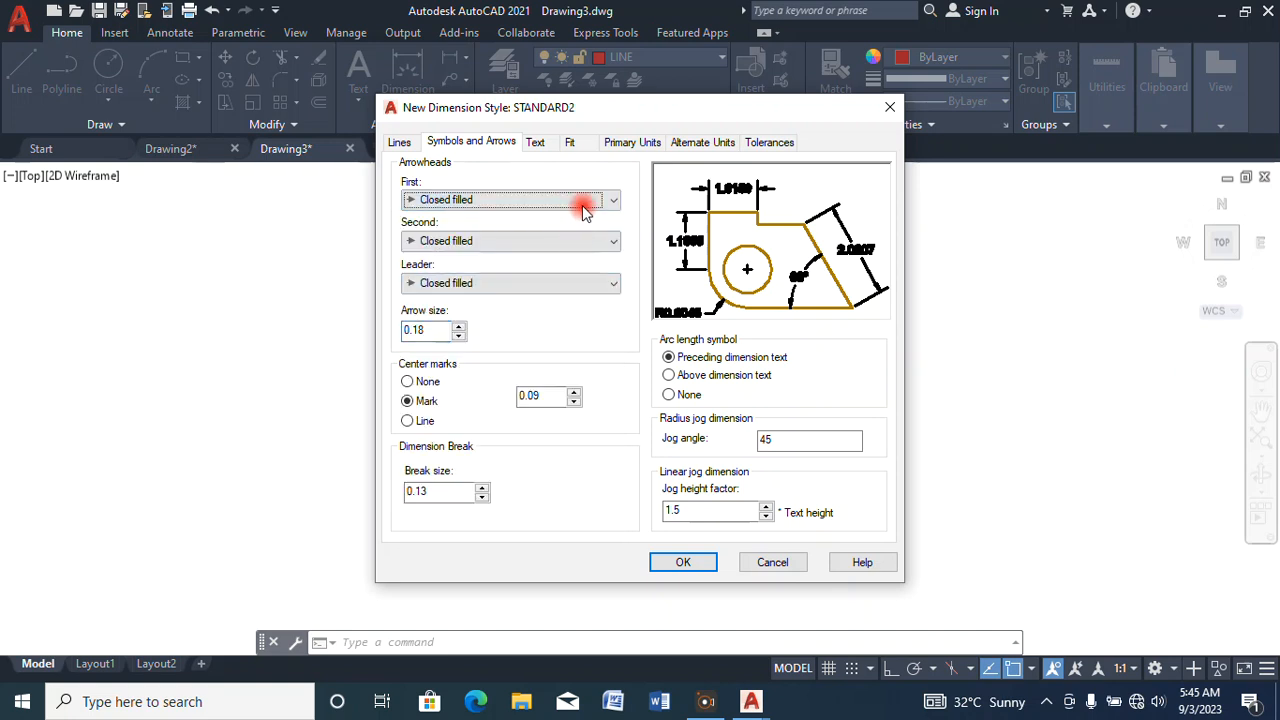
{"action": "left_click", "coordinate": [598, 204]}
{"action": "left_click", "coordinate": [606, 200]}
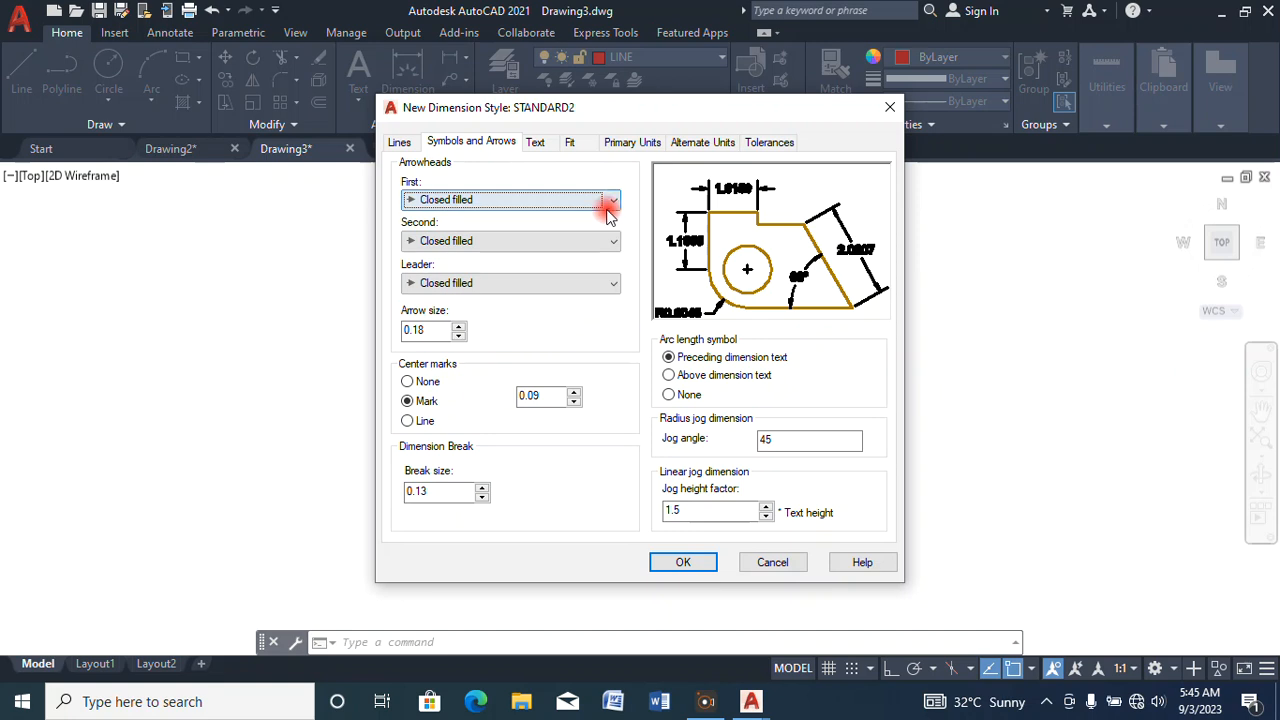
{"action": "left_click", "coordinate": [610, 201]}
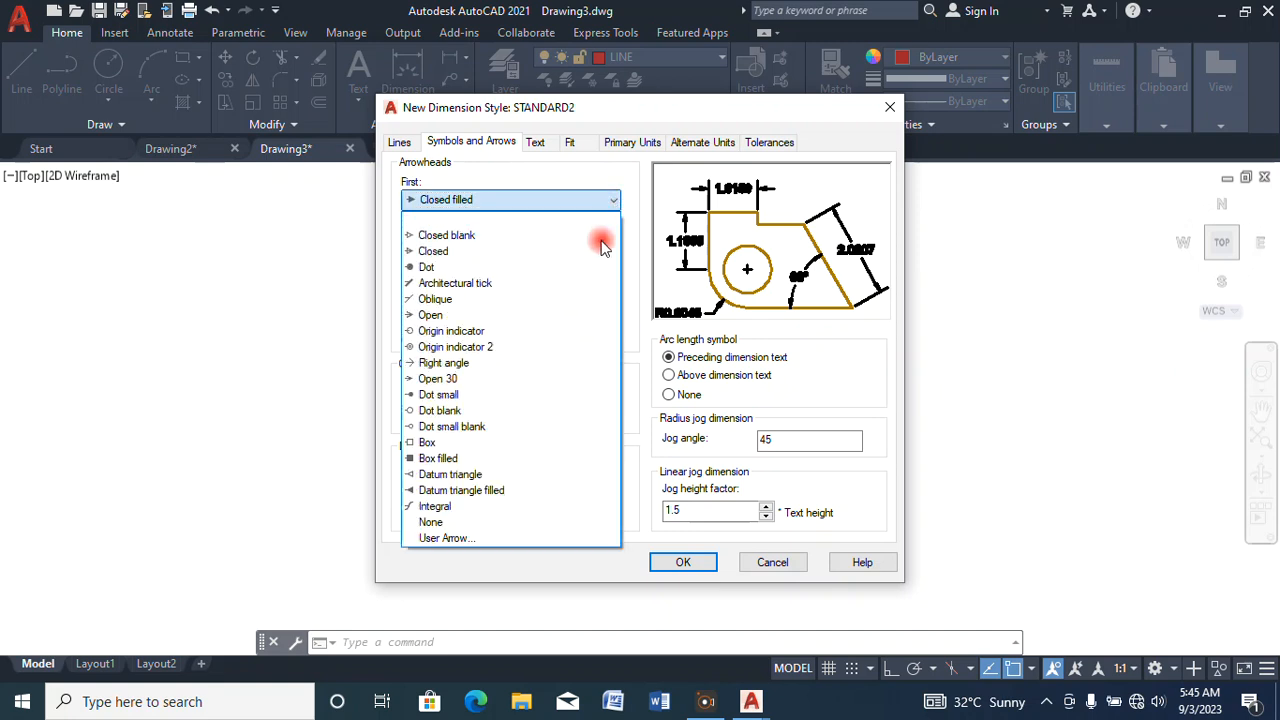
{"action": "left_click", "coordinate": [530, 286]}
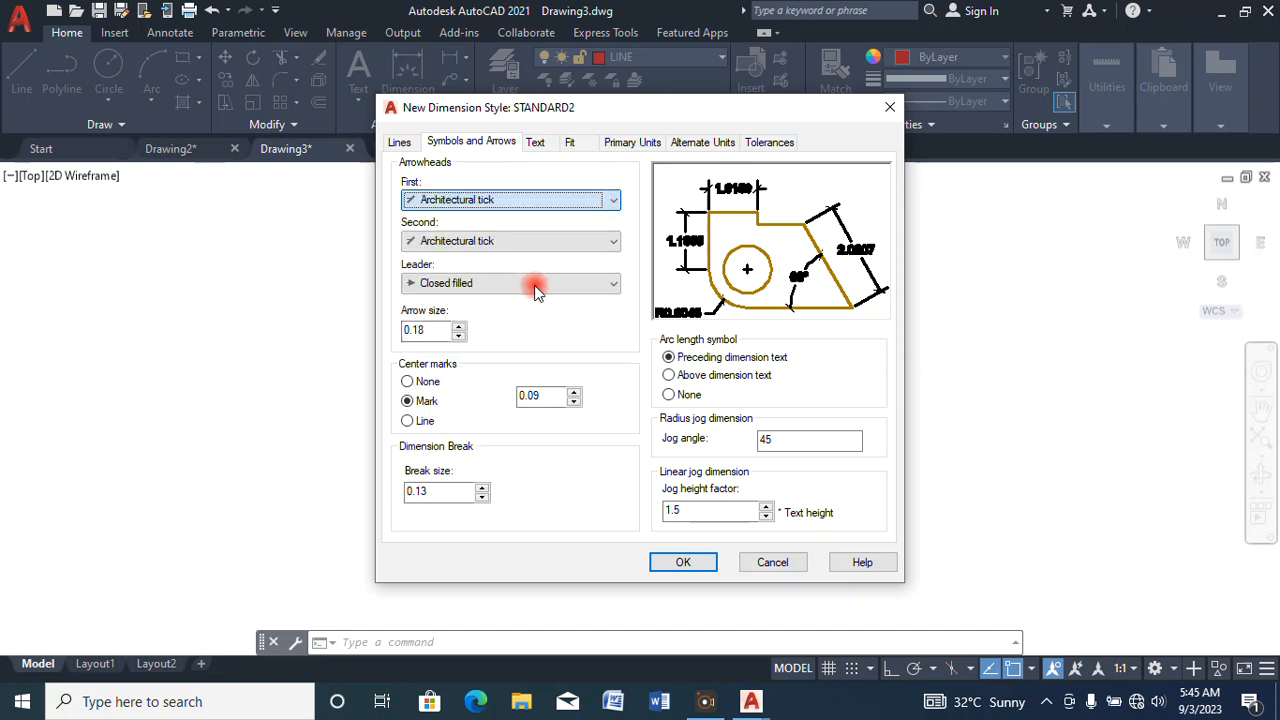
{"action": "left_click", "coordinate": [594, 246]}
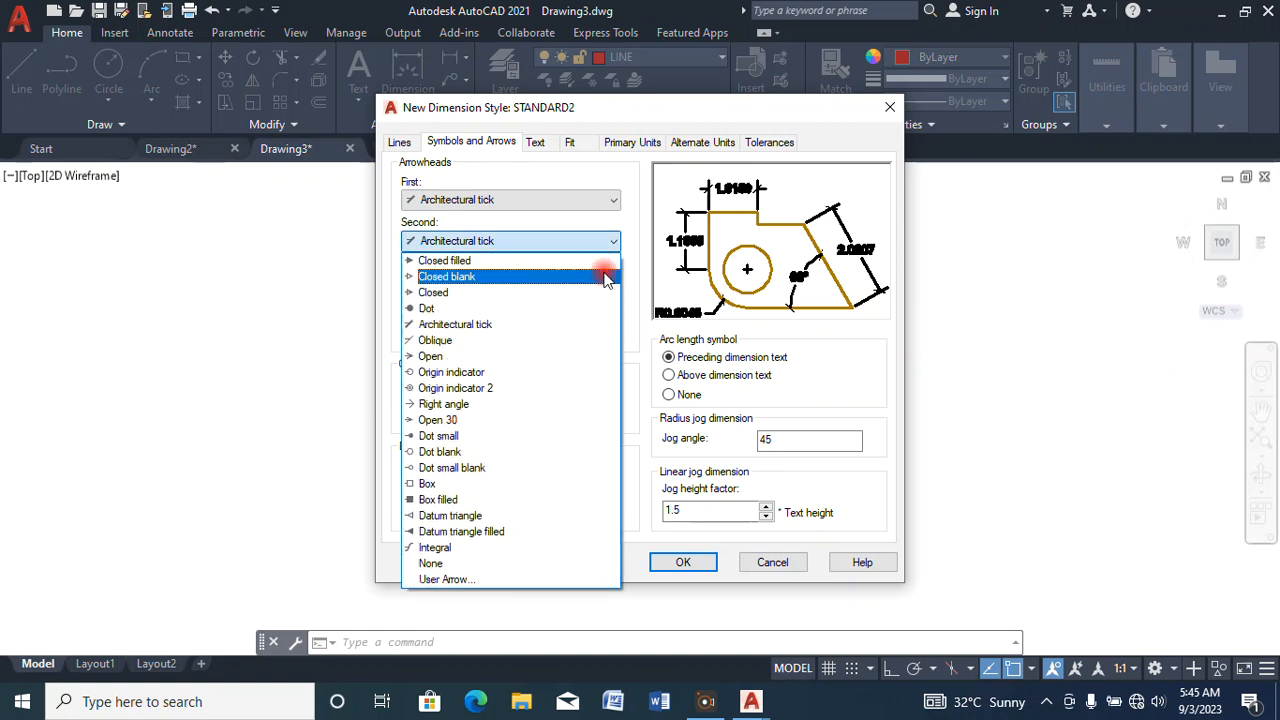
{"action": "left_click", "coordinate": [588, 248]}
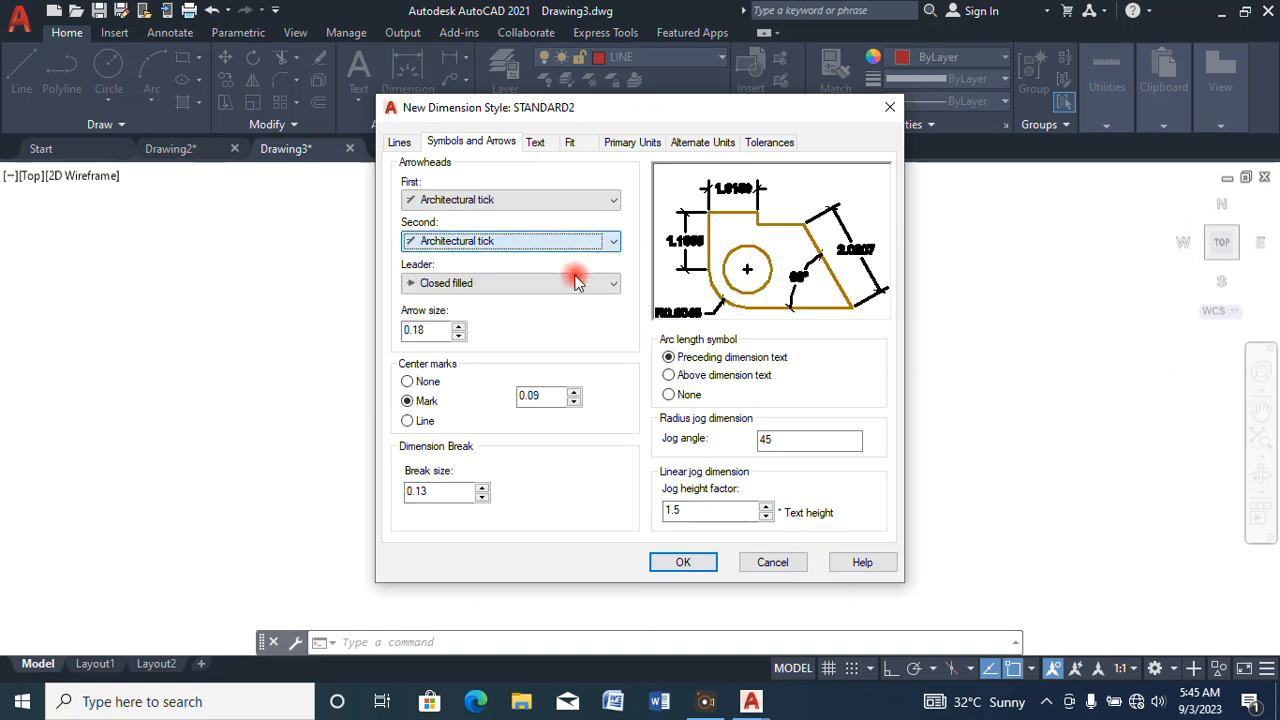
Set the leader arrowhead of the STANDARD2 style to Architectural tick.
{"action": "left_click", "coordinate": [586, 285]}
{"action": "left_click", "coordinate": [590, 299]}
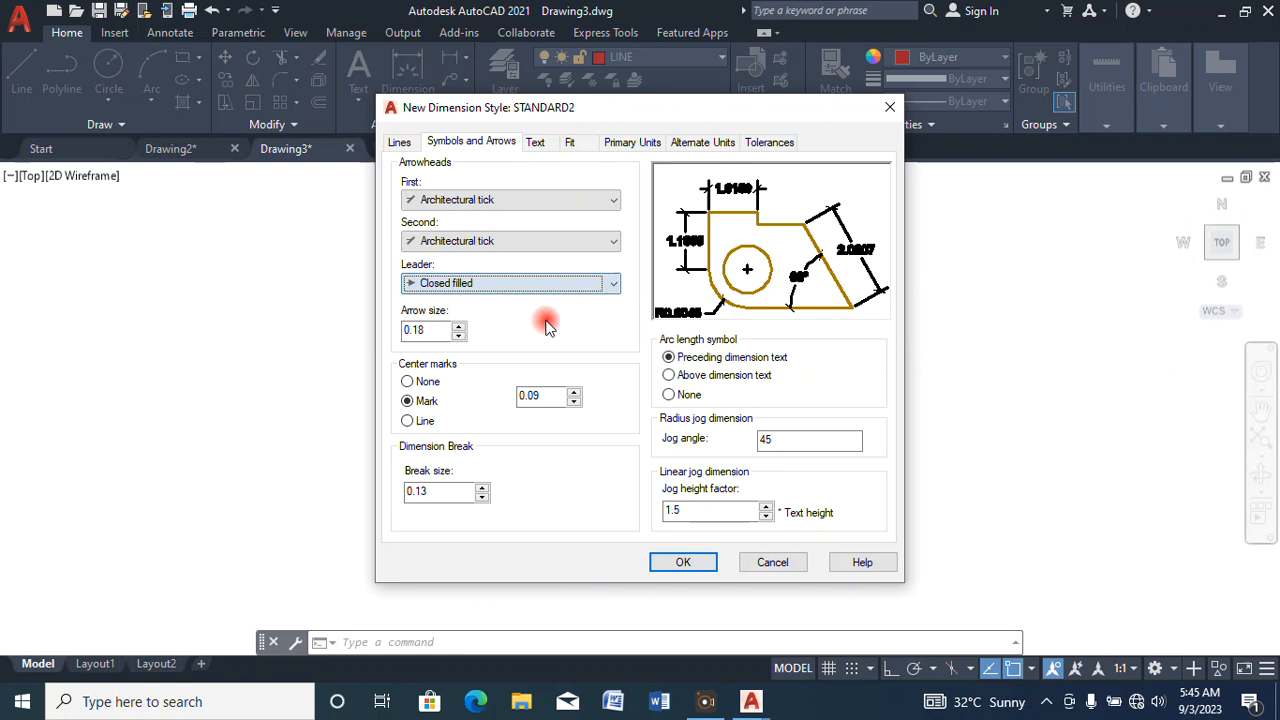
{"action": "left_click", "coordinate": [610, 287]}
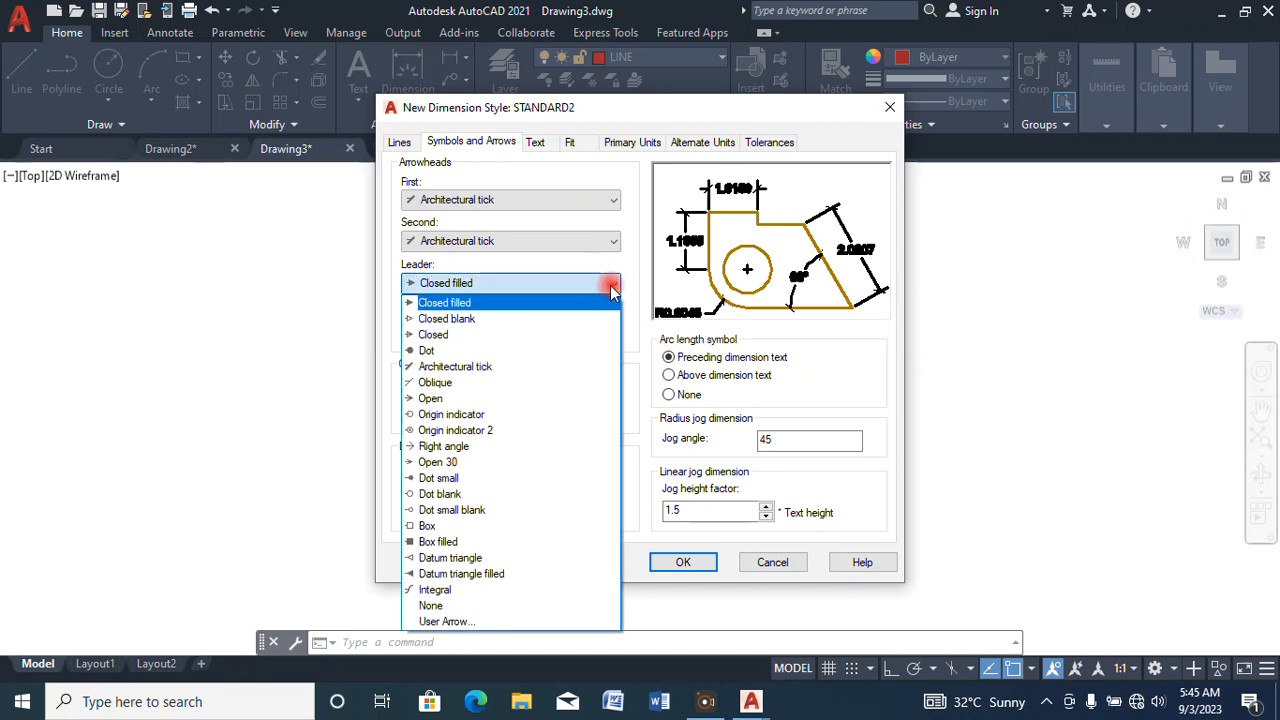
{"action": "left_click", "coordinate": [505, 367]}
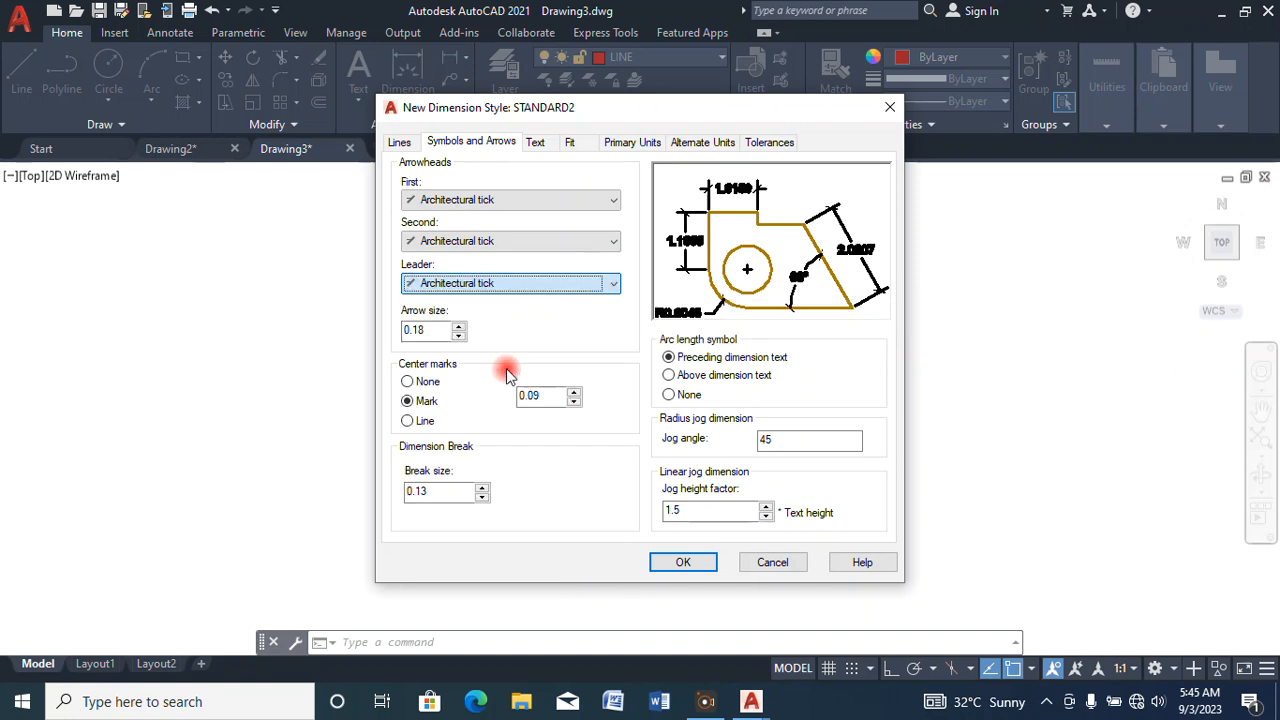
Set the style's text height to 300 and the precision of its linear primary units to 0.
{"action": "left_click", "coordinate": [538, 144]}
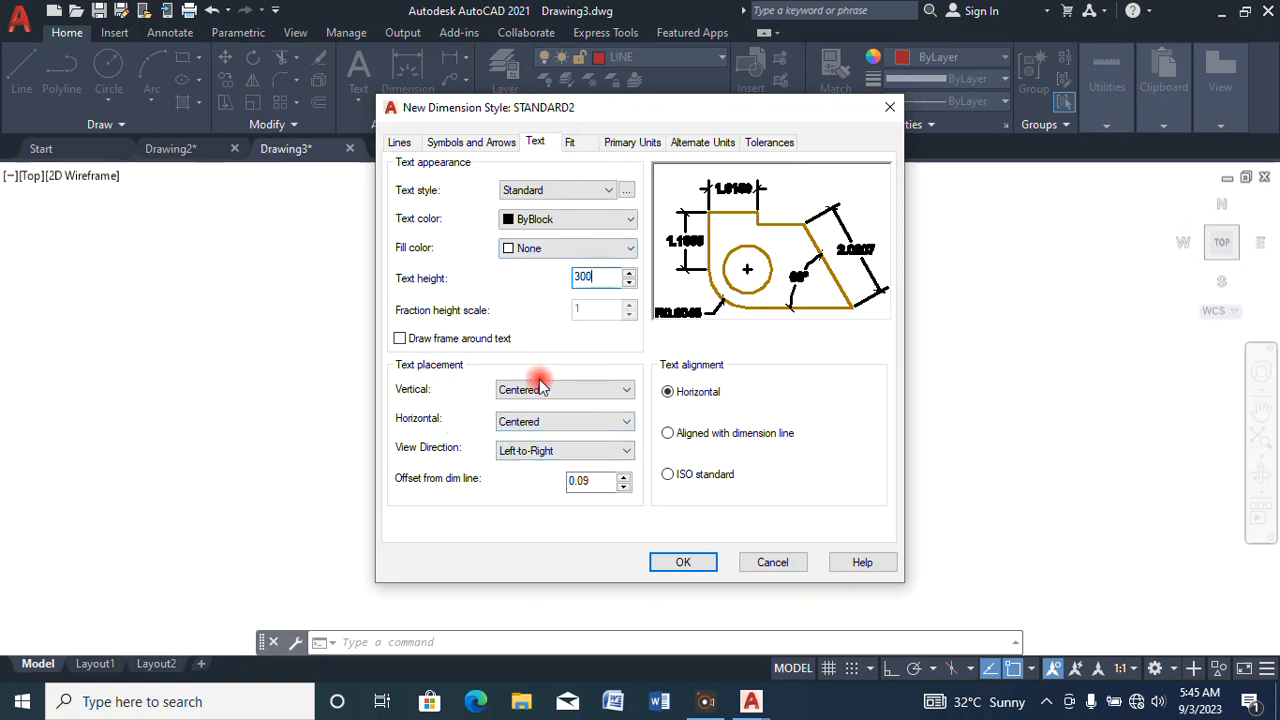
{"action": "left_click", "coordinate": [574, 143]}
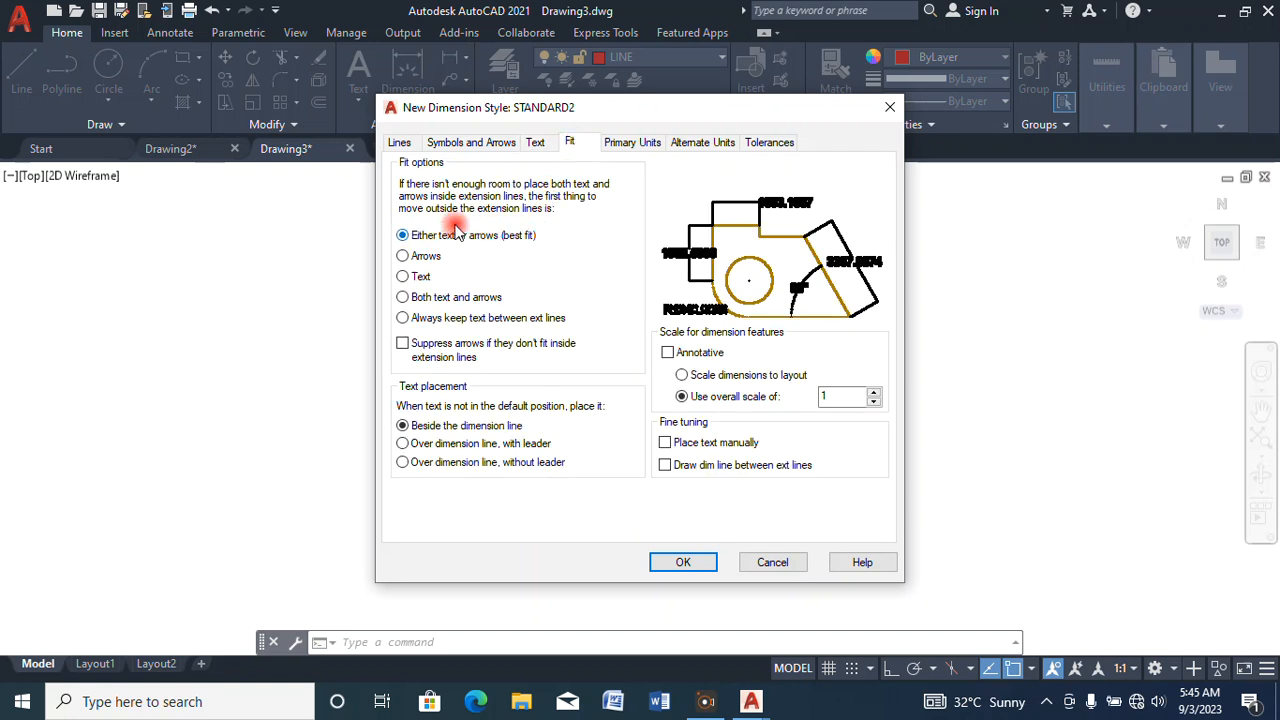
{"action": "left_click", "coordinate": [628, 143]}
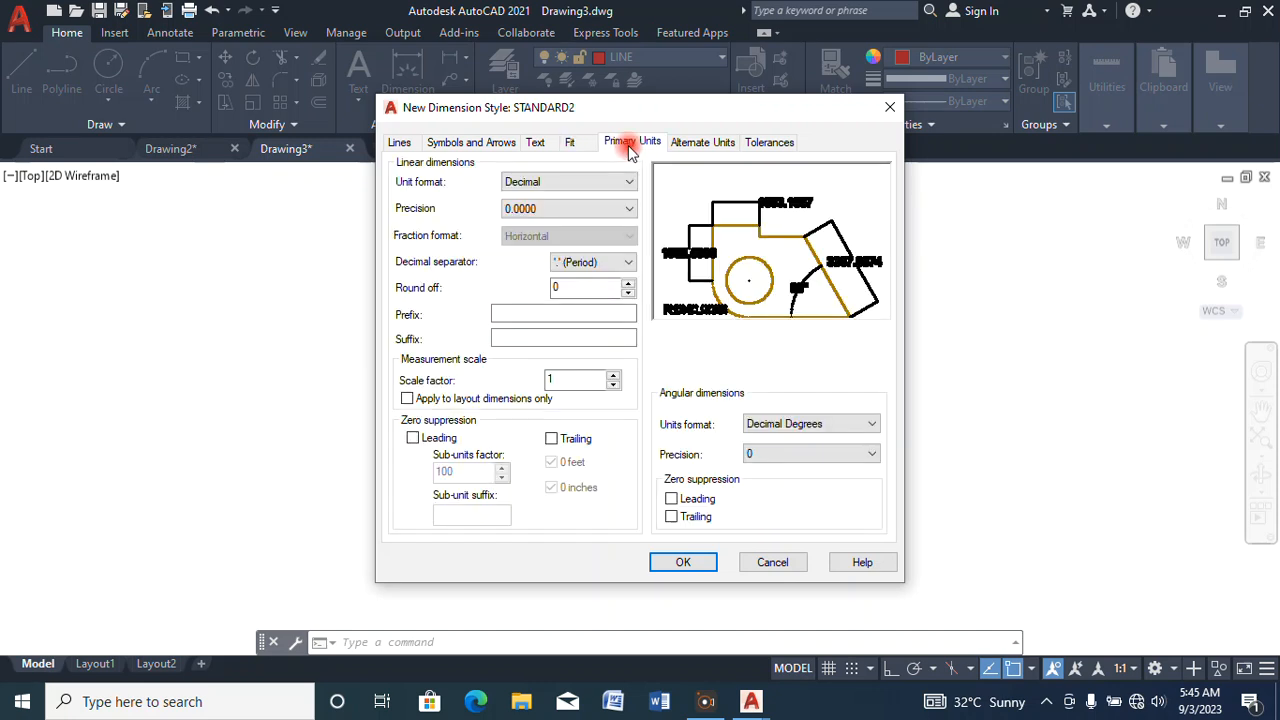
{"action": "left_click", "coordinate": [575, 208]}
{"action": "left_click", "coordinate": [550, 225]}
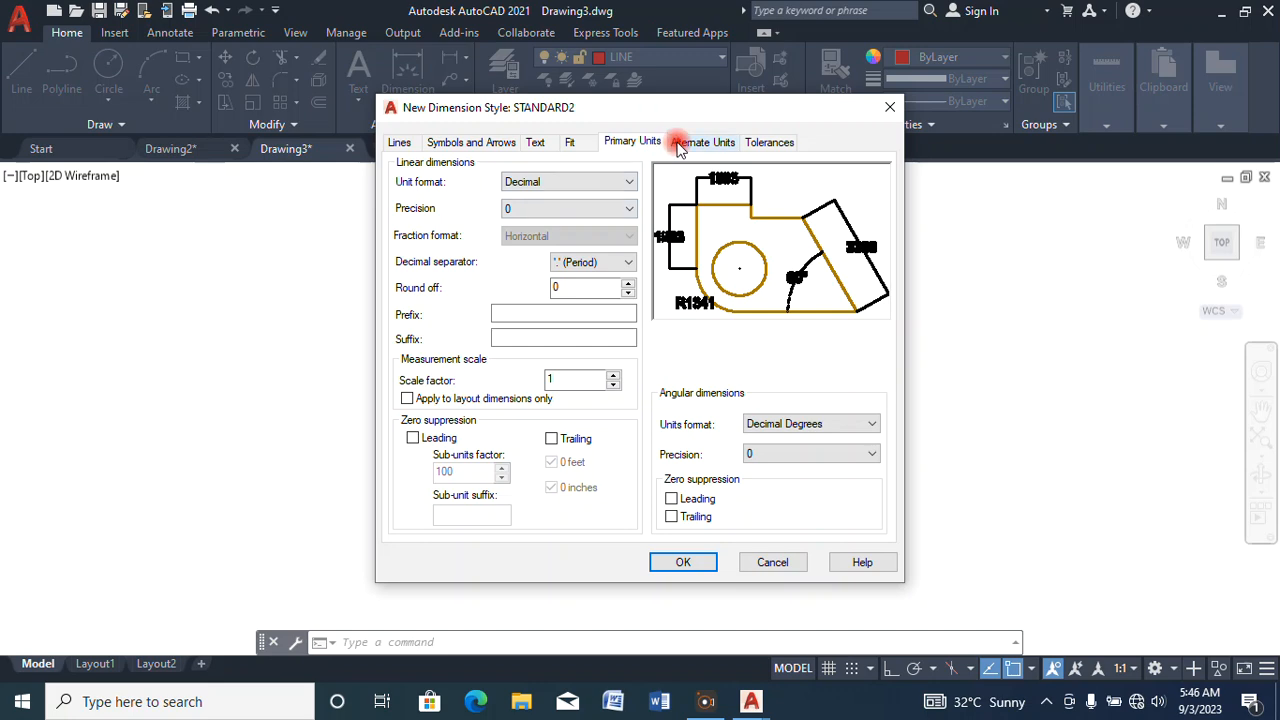
Save the STANDARD2 dimension style, make it the current style and close the dimension style manager.
{"action": "left_click", "coordinate": [683, 562]}
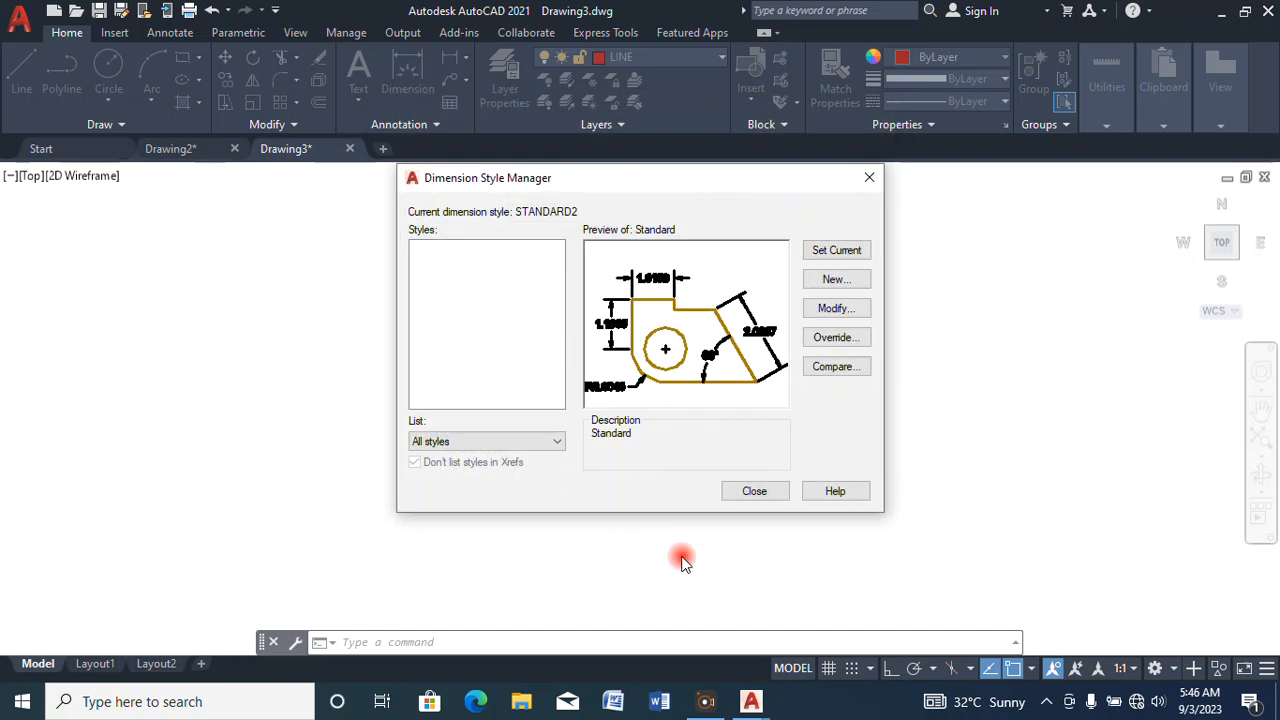
{"action": "left_click", "coordinate": [836, 250]}
{"action": "left_click", "coordinate": [755, 491]}
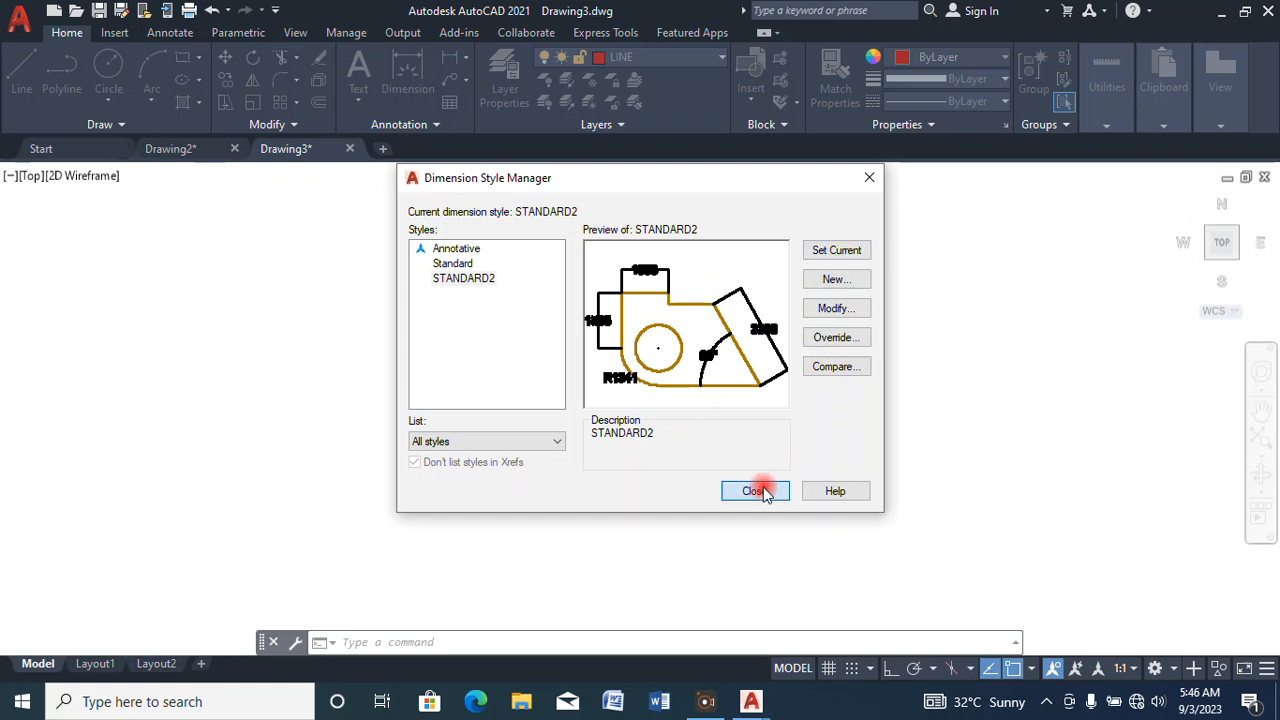
Add a linear dimension along the rectangle's top edge, placing the dimension line above it.
{"action": "scroll", "coordinate": [621, 216], "scroll_direction": "up", "scroll_amount": 4}
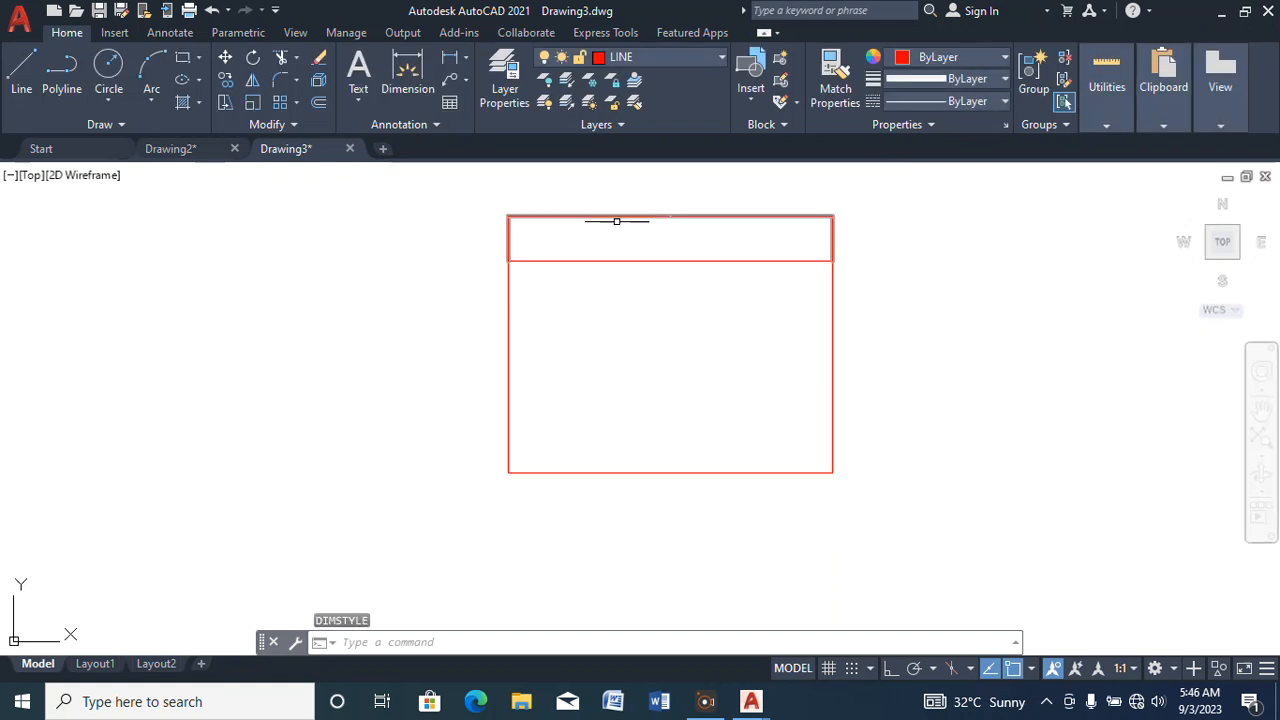
{"action": "left_click", "coordinate": [448, 66]}
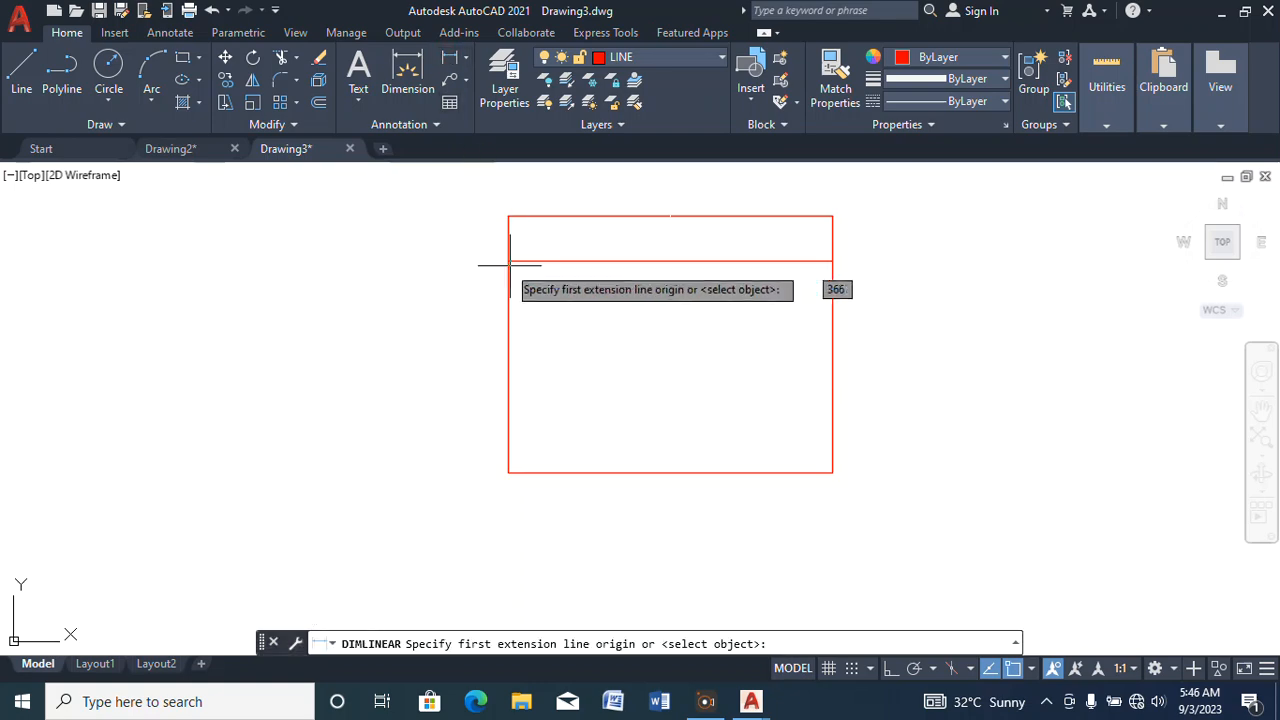
{"action": "left_click", "coordinate": [509, 261]}
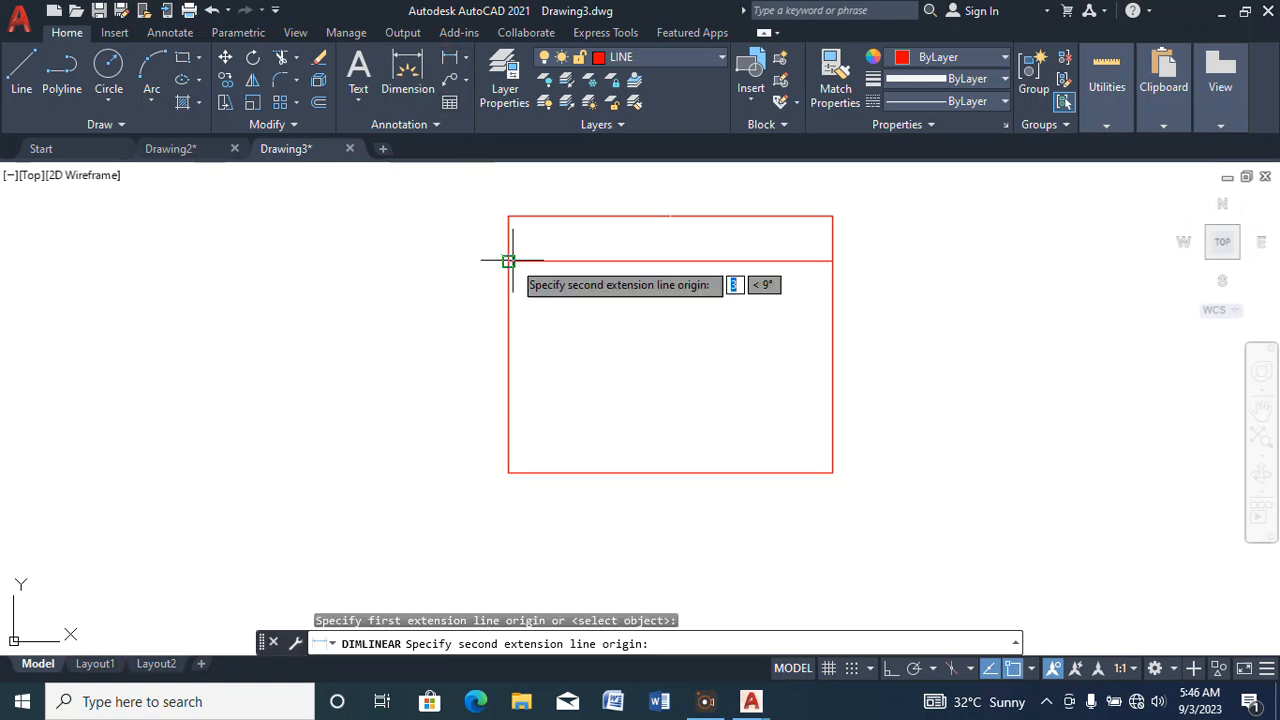
{"action": "left_click", "coordinate": [832, 261]}
{"action": "scroll", "coordinate": [744, 350], "scroll_direction": "down", "scroll_amount": 6}
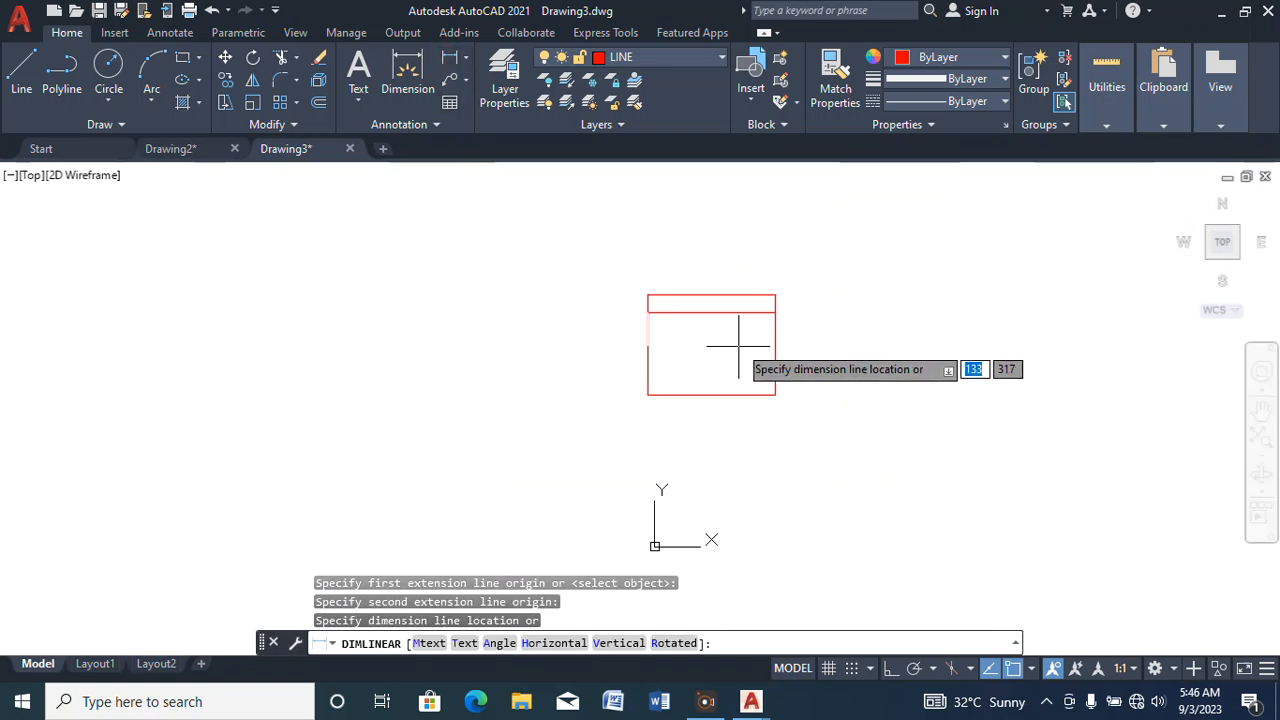
{"action": "scroll", "coordinate": [741, 335], "scroll_direction": "up", "scroll_amount": 2}
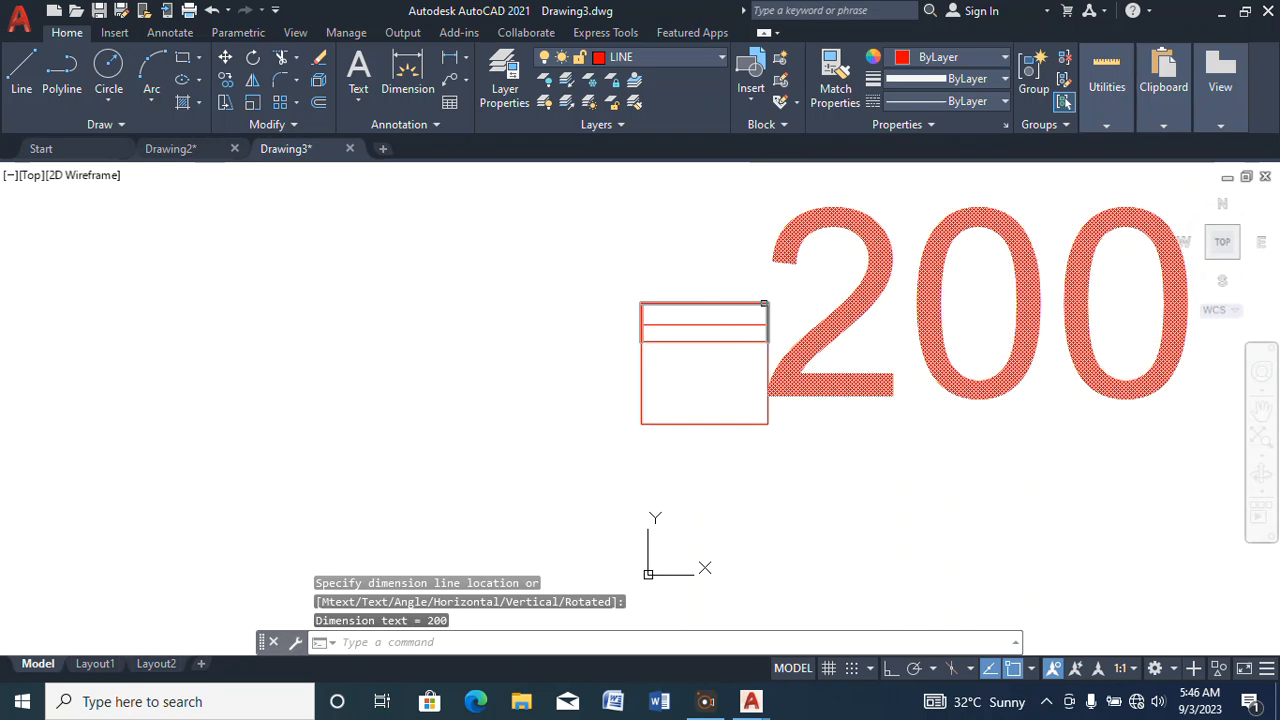
Remove the style overrides from the new dimension above the rectangle.
{"action": "left_click", "coordinate": [840, 303]}
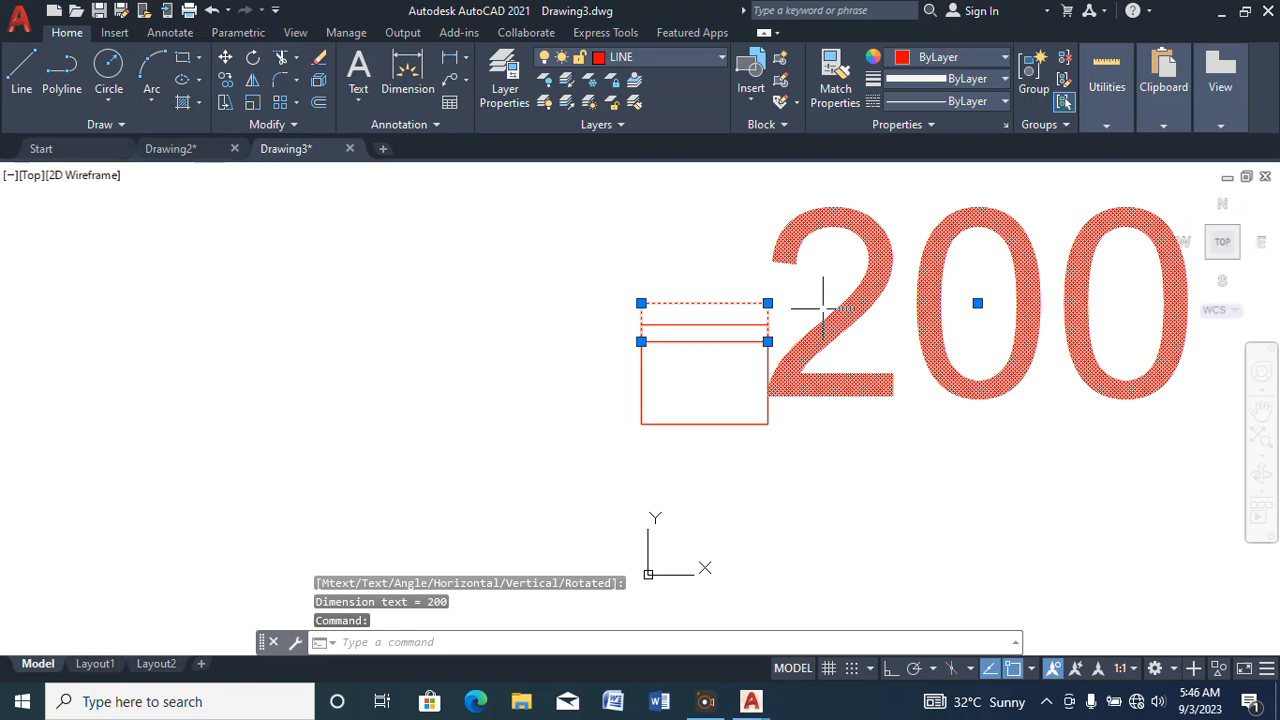
{"action": "scroll", "coordinate": [791, 335], "scroll_direction": "down", "scroll_amount": 6}
{"action": "scroll", "coordinate": [800, 320], "scroll_direction": "up", "scroll_amount": 8}
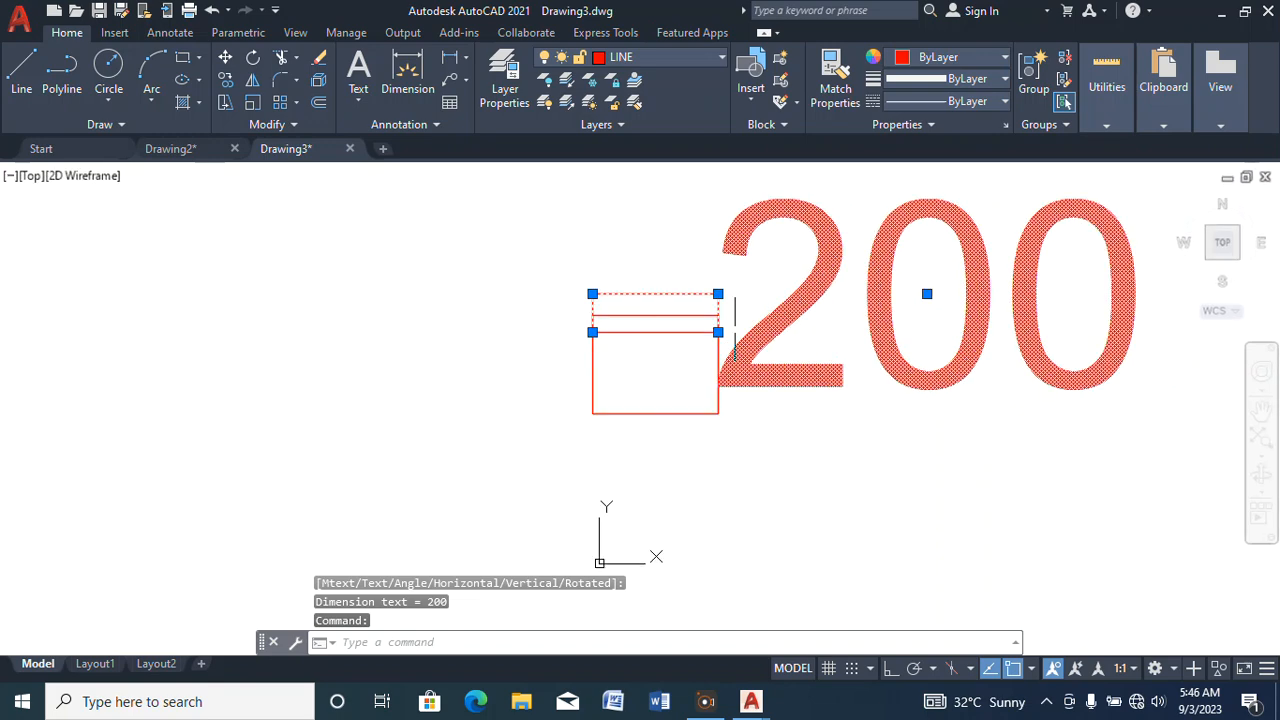
{"action": "scroll", "coordinate": [668, 330], "scroll_direction": "down", "scroll_amount": 4}
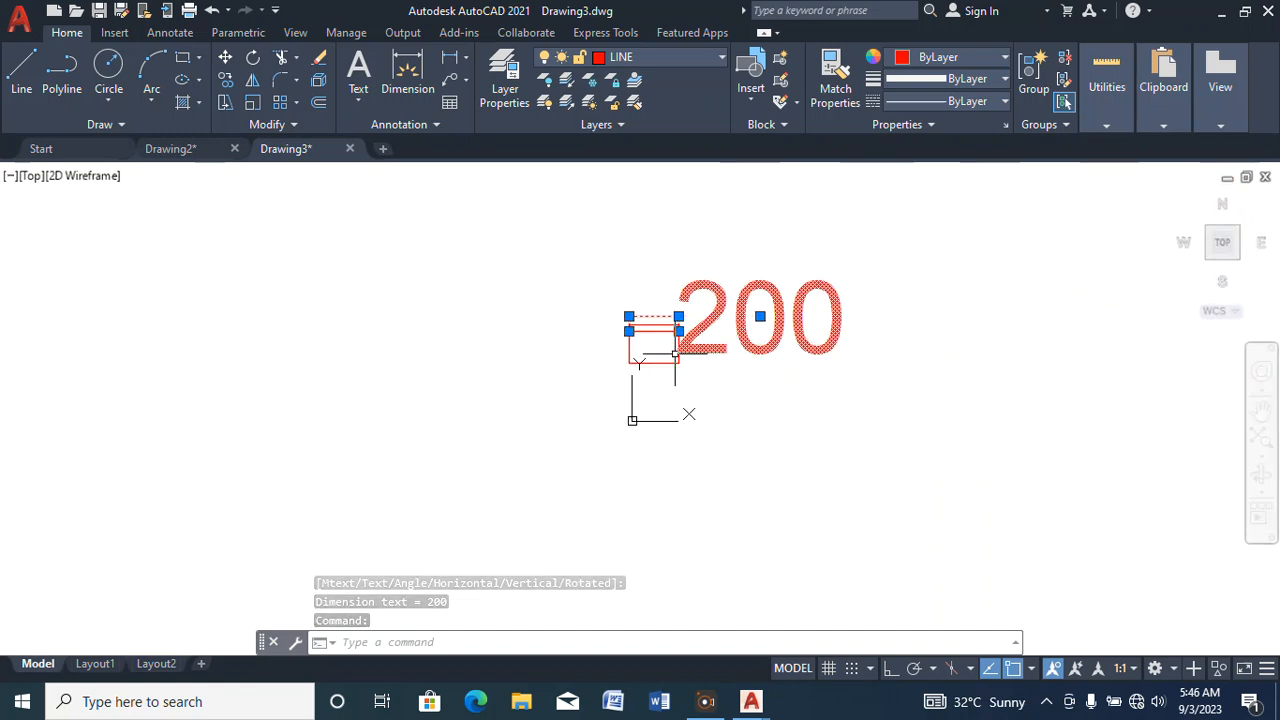
{"action": "scroll", "coordinate": [780, 330], "scroll_direction": "up", "scroll_amount": 3}
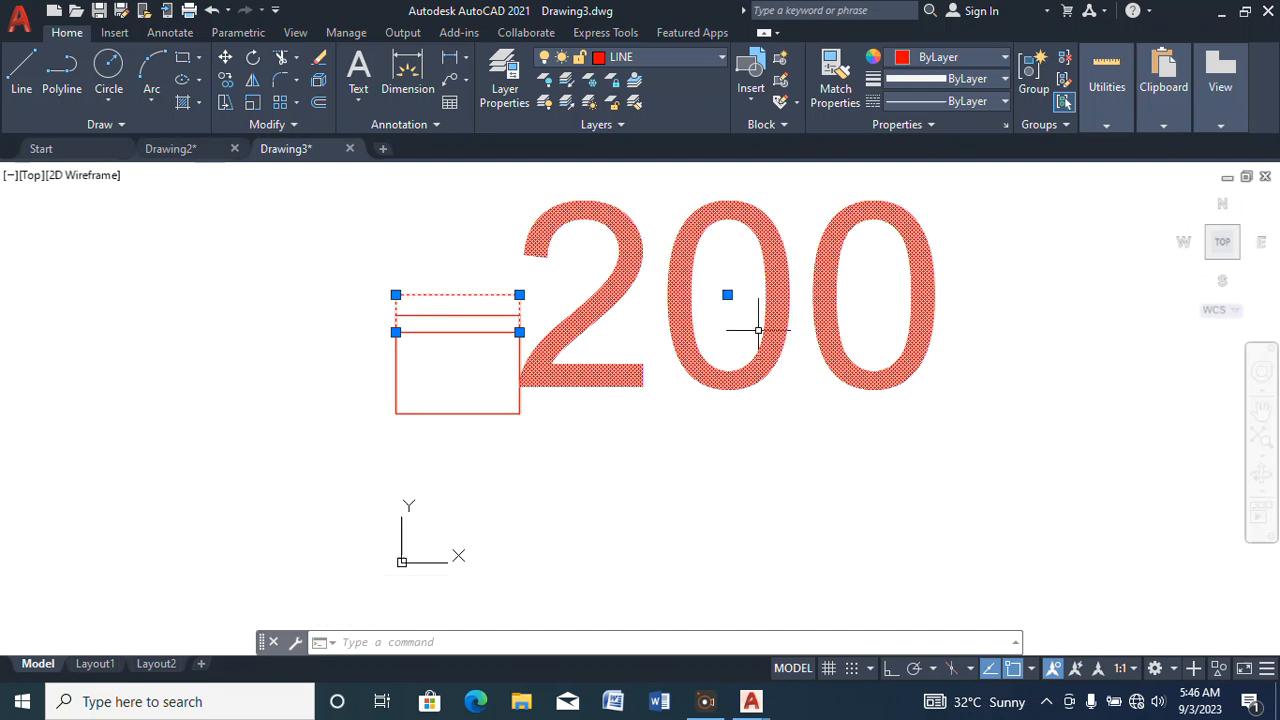
{"action": "right_click", "coordinate": [758, 330]}
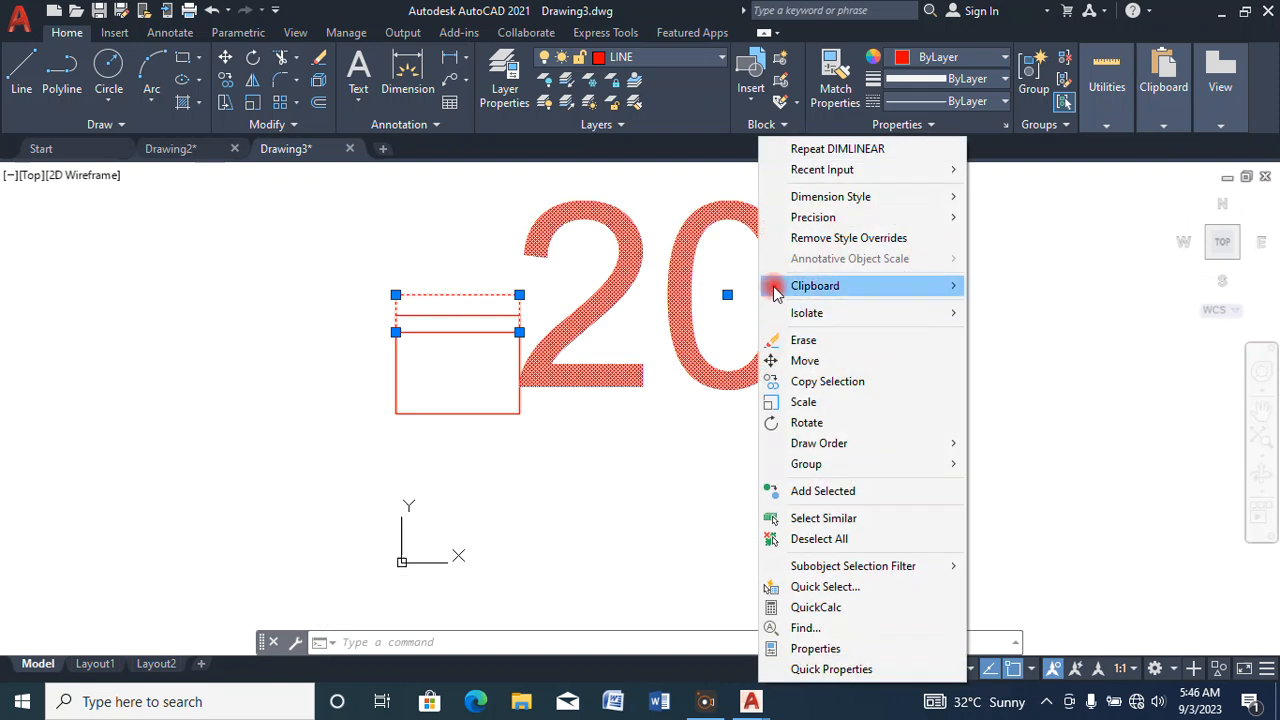
{"action": "mouse_move", "coordinate": [776, 289]}
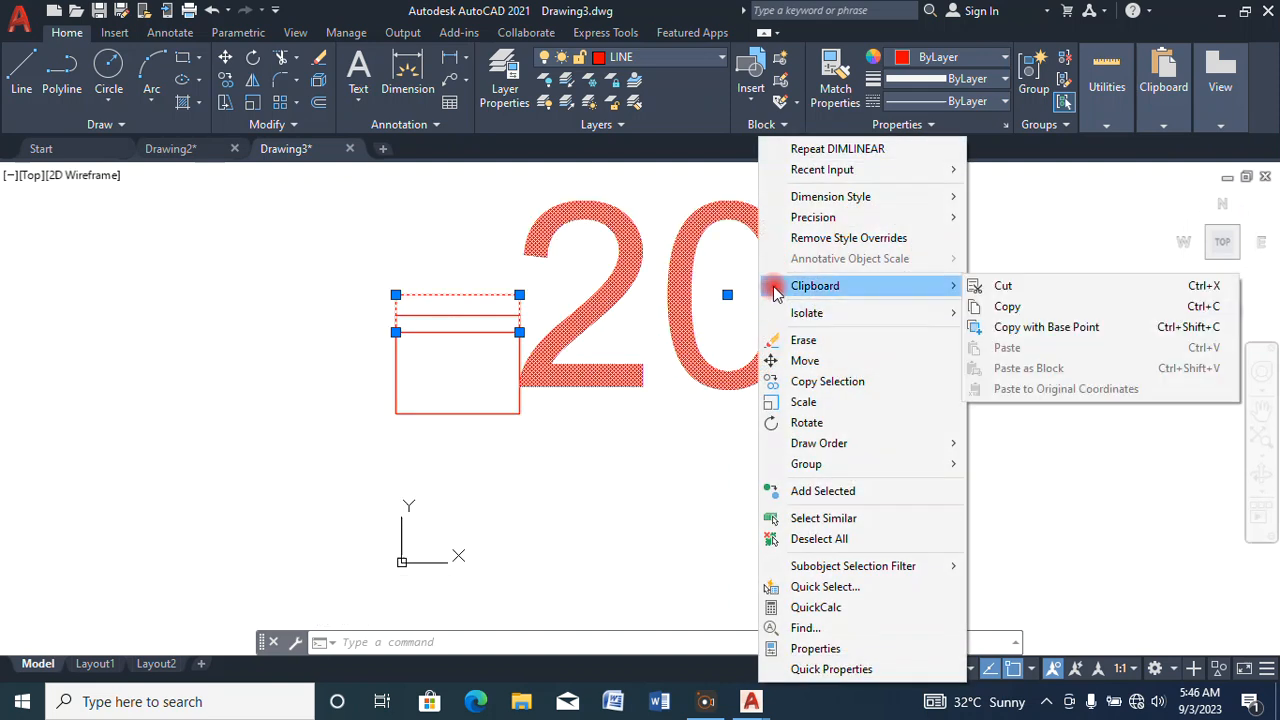
{"action": "left_click", "coordinate": [800, 238]}
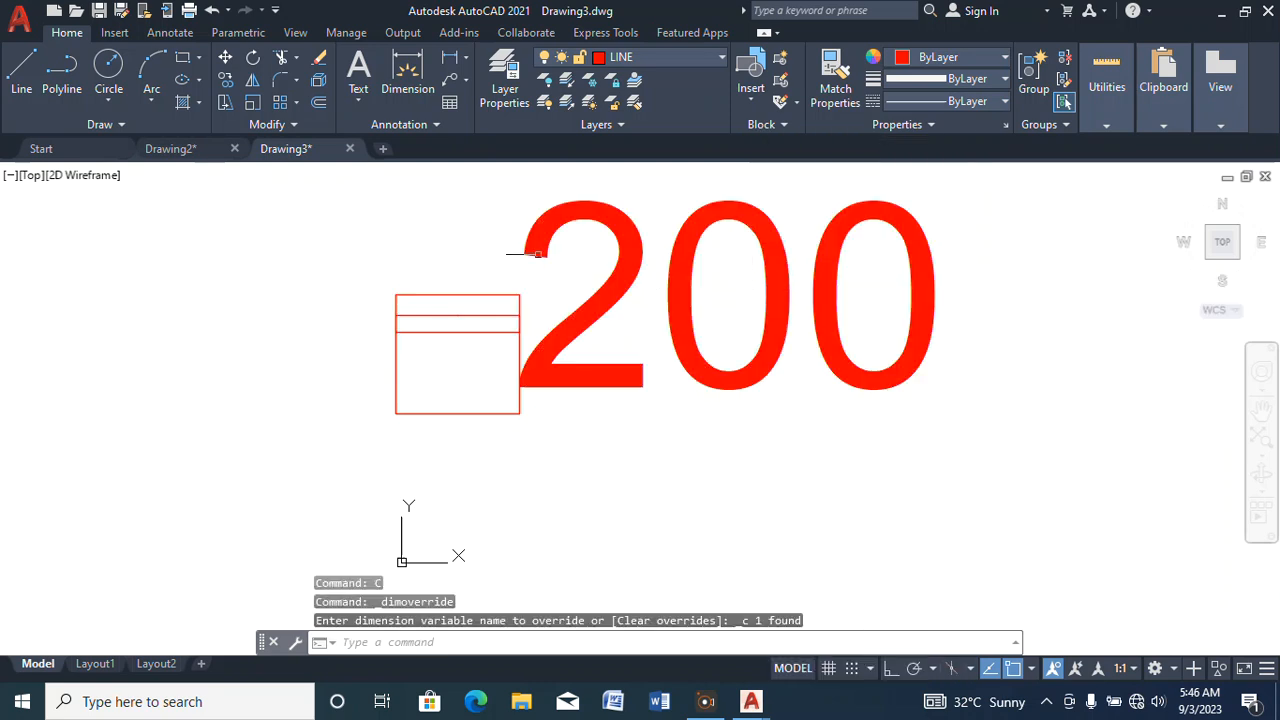
Erase the oversized dimension above the rectangle.
{"action": "left_click", "coordinate": [318, 60]}
{"action": "left_click", "coordinate": [883, 463]}
{"action": "left_click", "coordinate": [810, 360]}
{"action": "key", "text": "Return"}
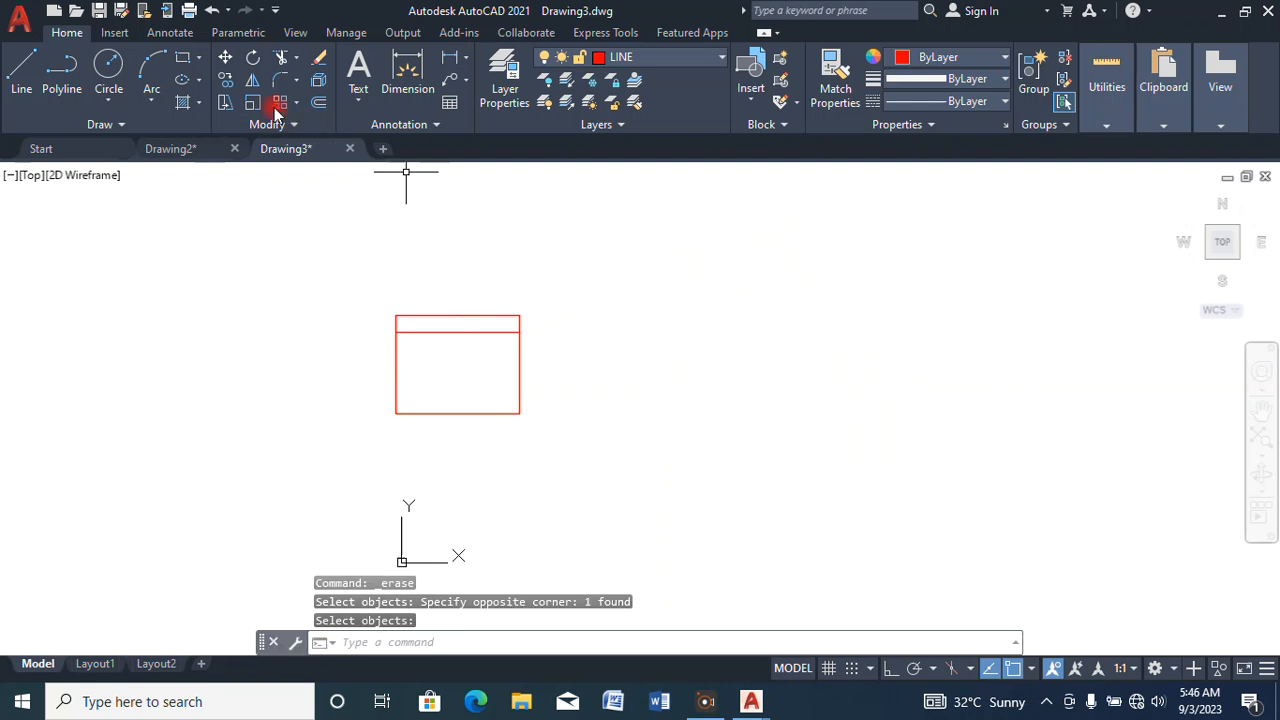
Turn Ortho mode on and draw a horizontal line 4000 mm long to the right of the rectangle.
{"action": "left_click", "coordinate": [21, 70]}
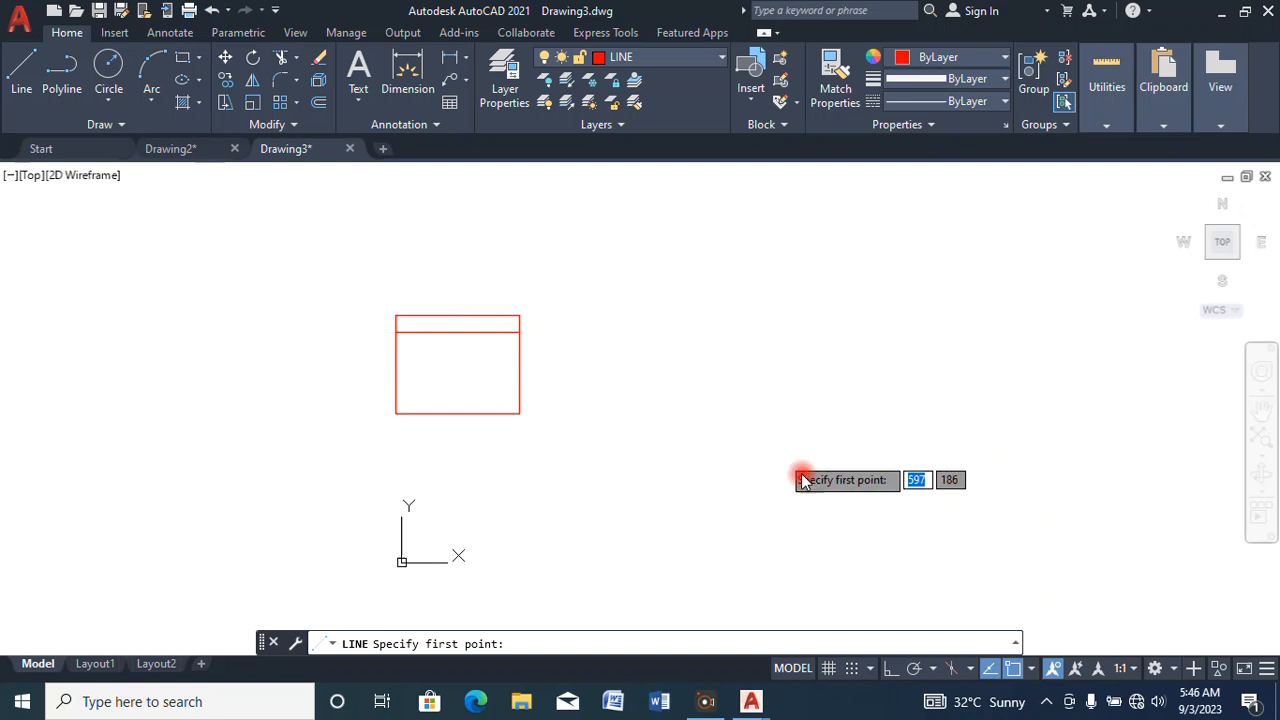
{"action": "left_click", "coordinate": [890, 668]}
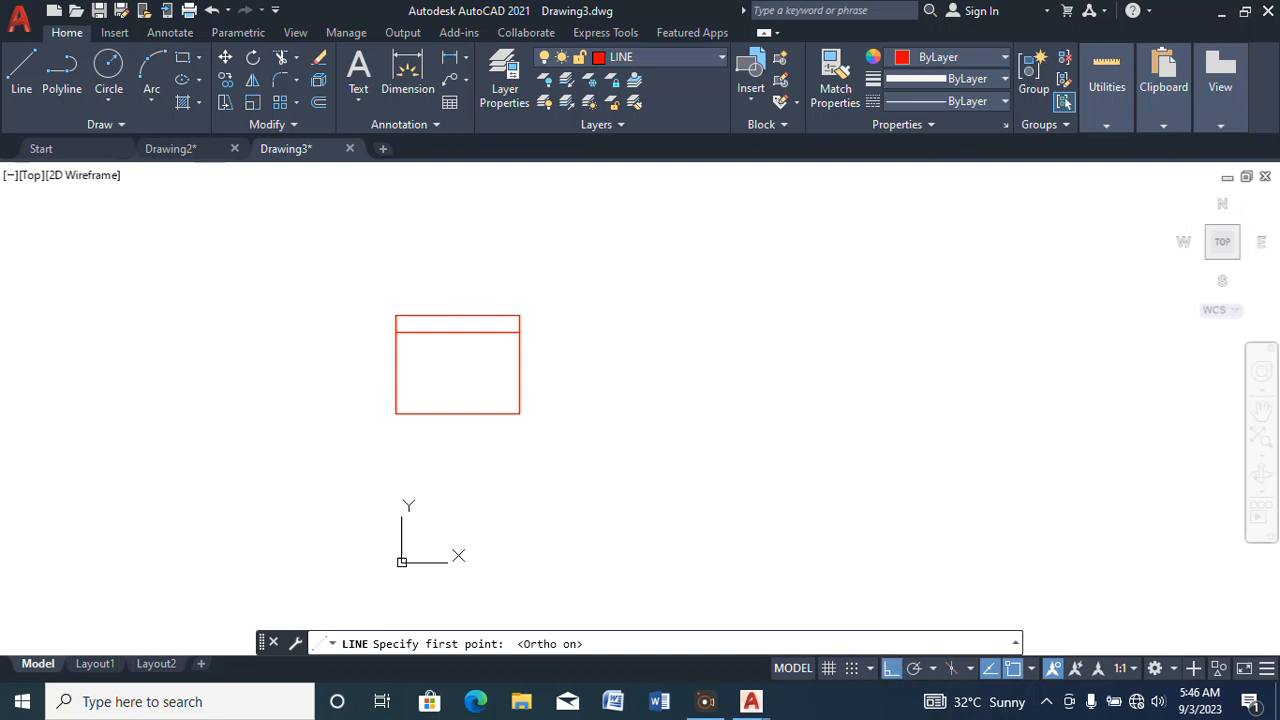
{"action": "left_click", "coordinate": [680, 374]}
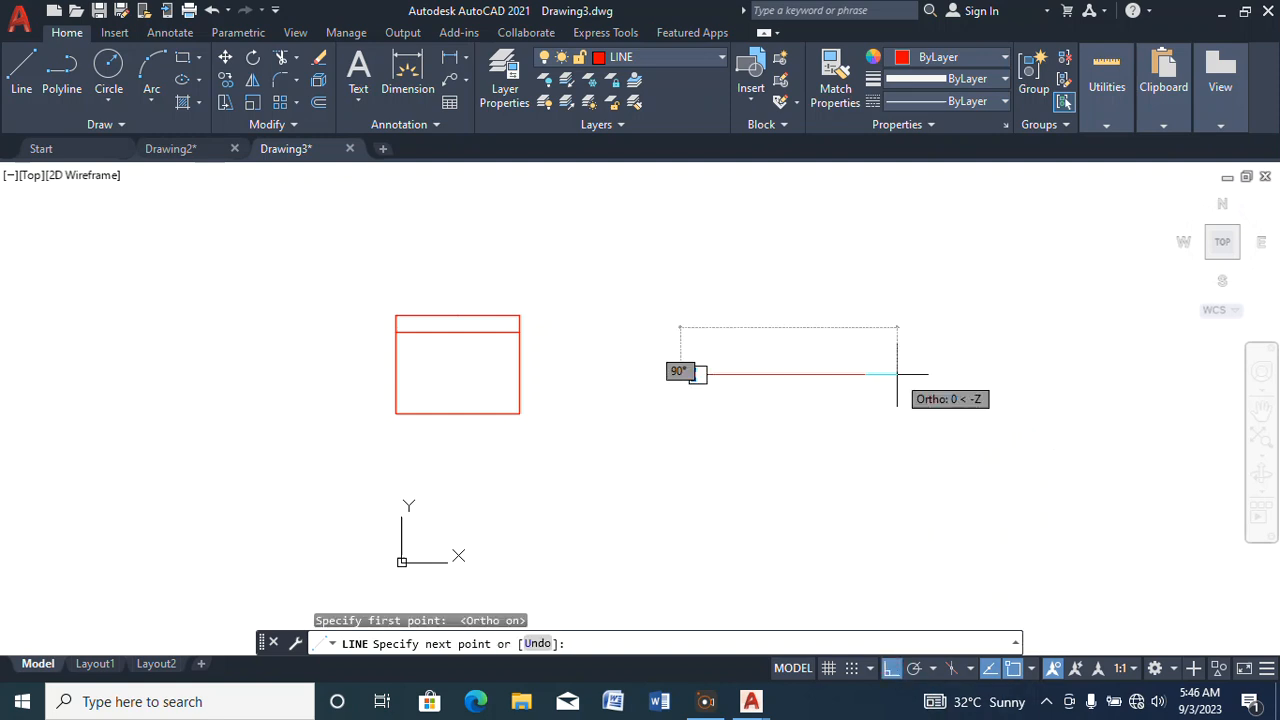
{"action": "type", "text": "4000"}
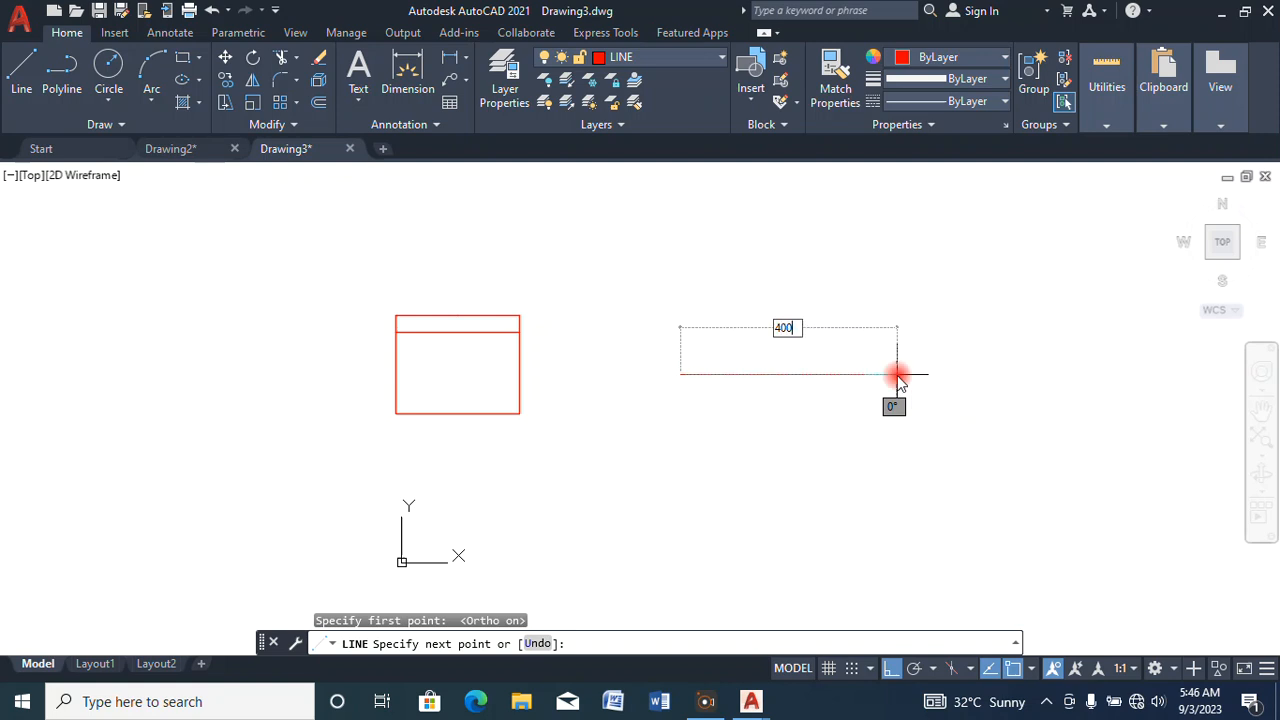
{"action": "key", "text": "Return"}
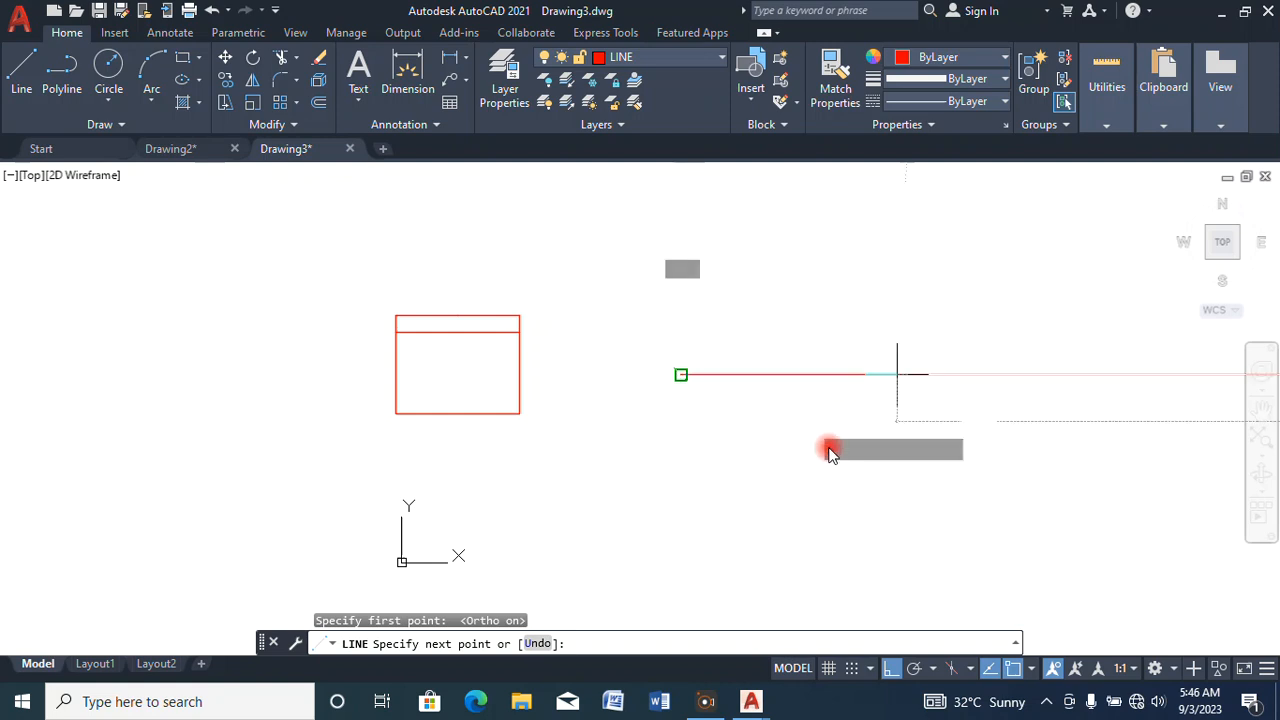
{"action": "scroll", "coordinate": [810, 428], "scroll_direction": "down", "scroll_amount": 2}
{"action": "key", "text": "Escape"}
{"action": "scroll", "coordinate": [854, 457], "scroll_direction": "down", "scroll_amount": 3}
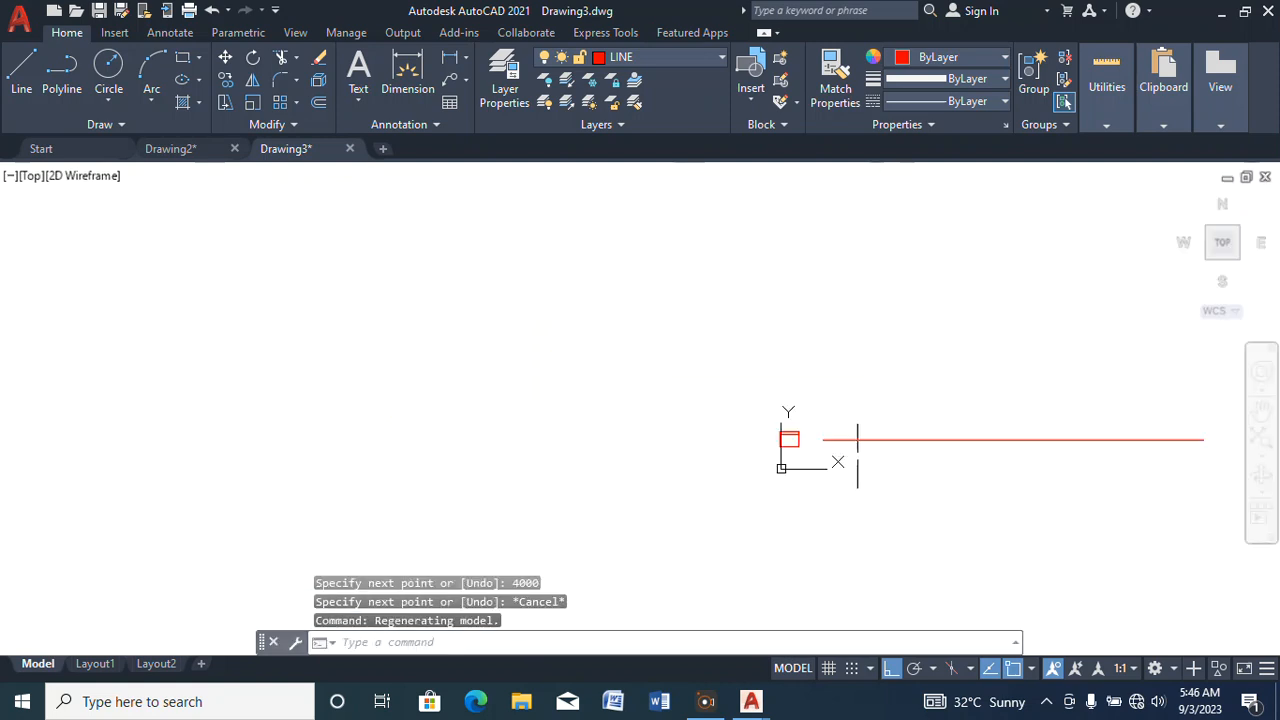
{"action": "scroll", "coordinate": [1214, 449], "scroll_direction": "up", "scroll_amount": 3}
{"action": "scroll", "coordinate": [1214, 449], "scroll_direction": "down", "scroll_amount": 2}
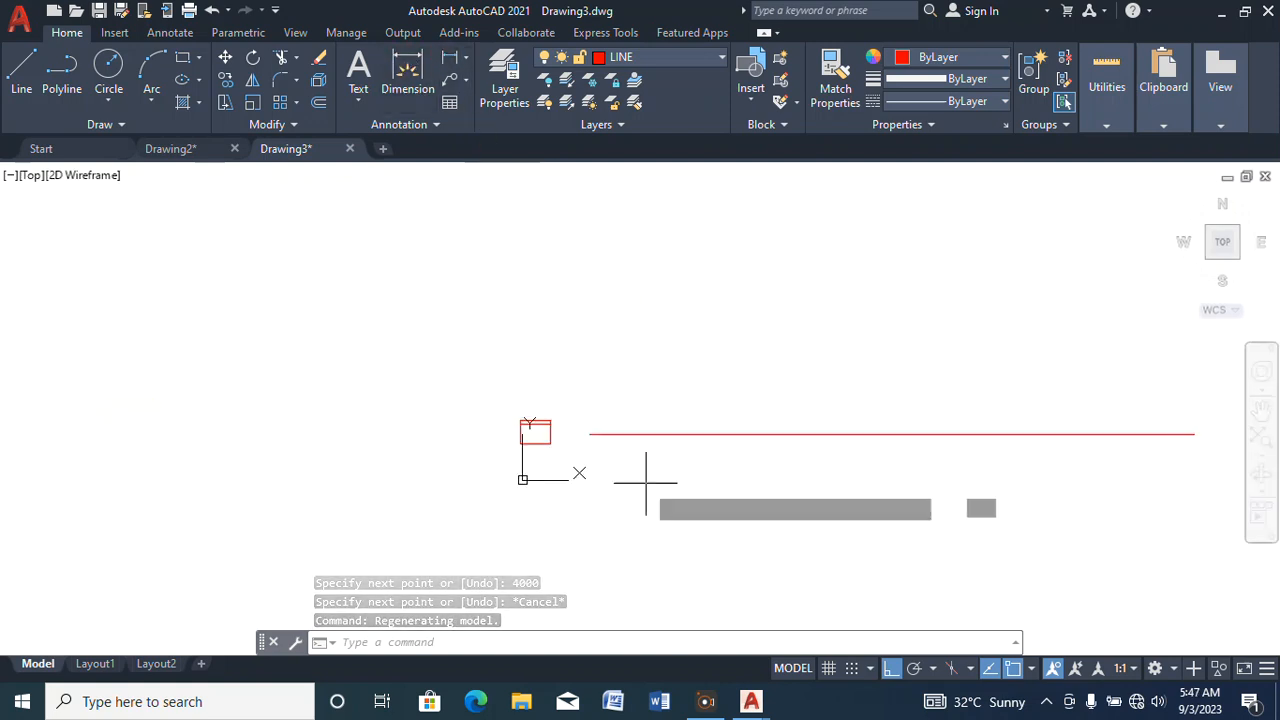
Add a linear dimension between the two ends of the 4000 mm line, placing the dimension line above it.
{"action": "left_click", "coordinate": [407, 75]}
{"action": "left_click", "coordinate": [590, 434]}
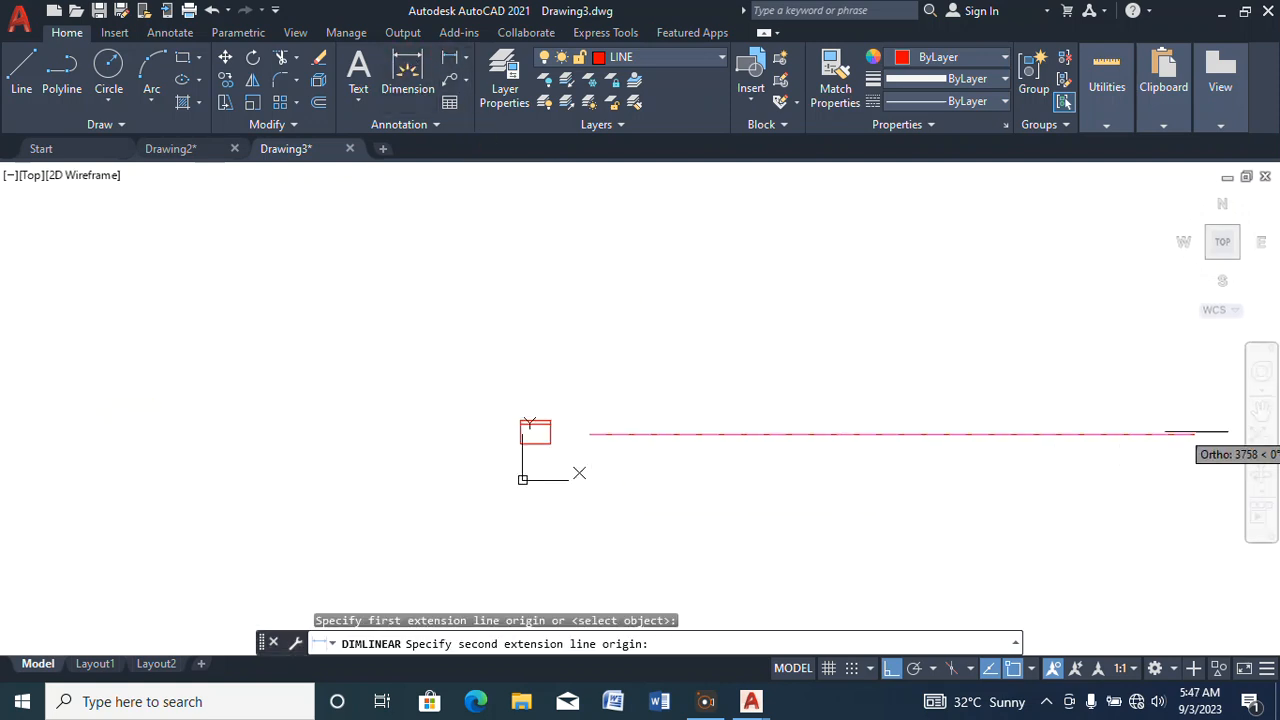
{"action": "left_click", "coordinate": [1194, 434]}
{"action": "scroll", "coordinate": [990, 398], "scroll_direction": "down", "scroll_amount": 2}
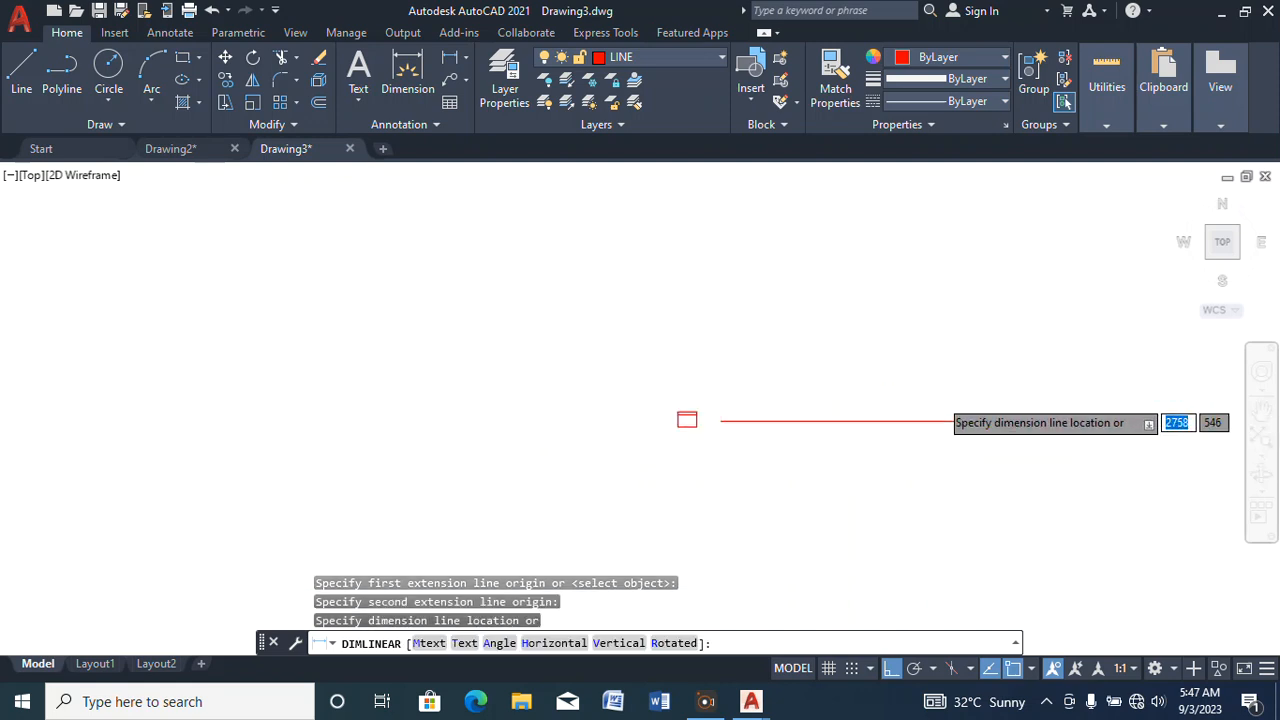
{"action": "scroll", "coordinate": [958, 410], "scroll_direction": "down", "scroll_amount": 2}
{"action": "left_click", "coordinate": [955, 400]}
{"action": "scroll", "coordinate": [955, 401], "scroll_direction": "up", "scroll_amount": 4}
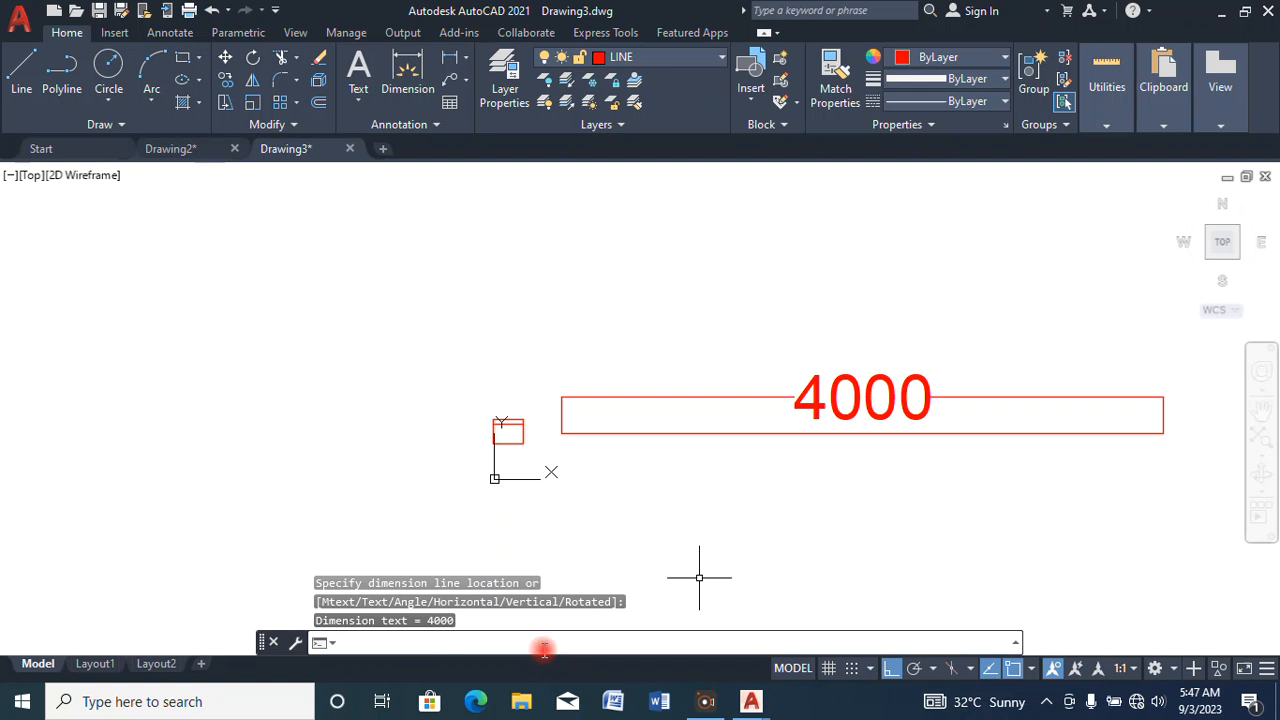
Open the dimension style manager with the DIMSTYLE command and open the STANDARD2 style for modification.
{"action": "type", "text": "M"}
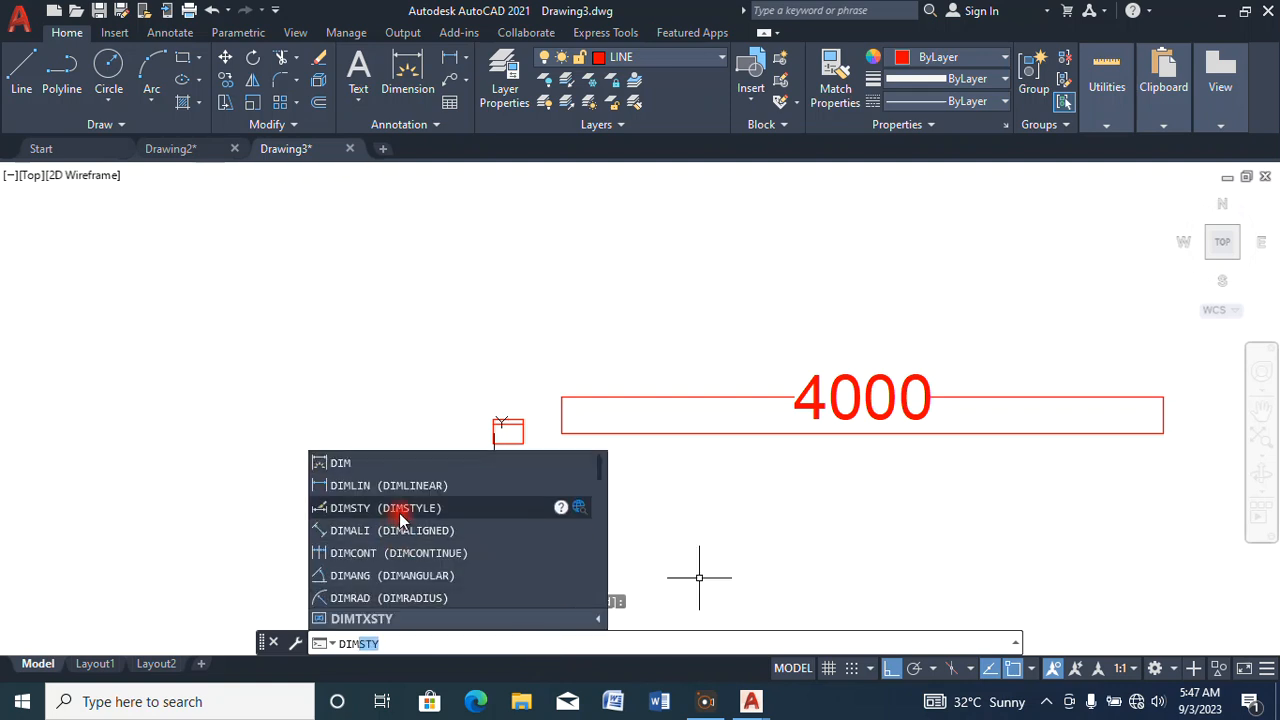
{"action": "left_click", "coordinate": [400, 513]}
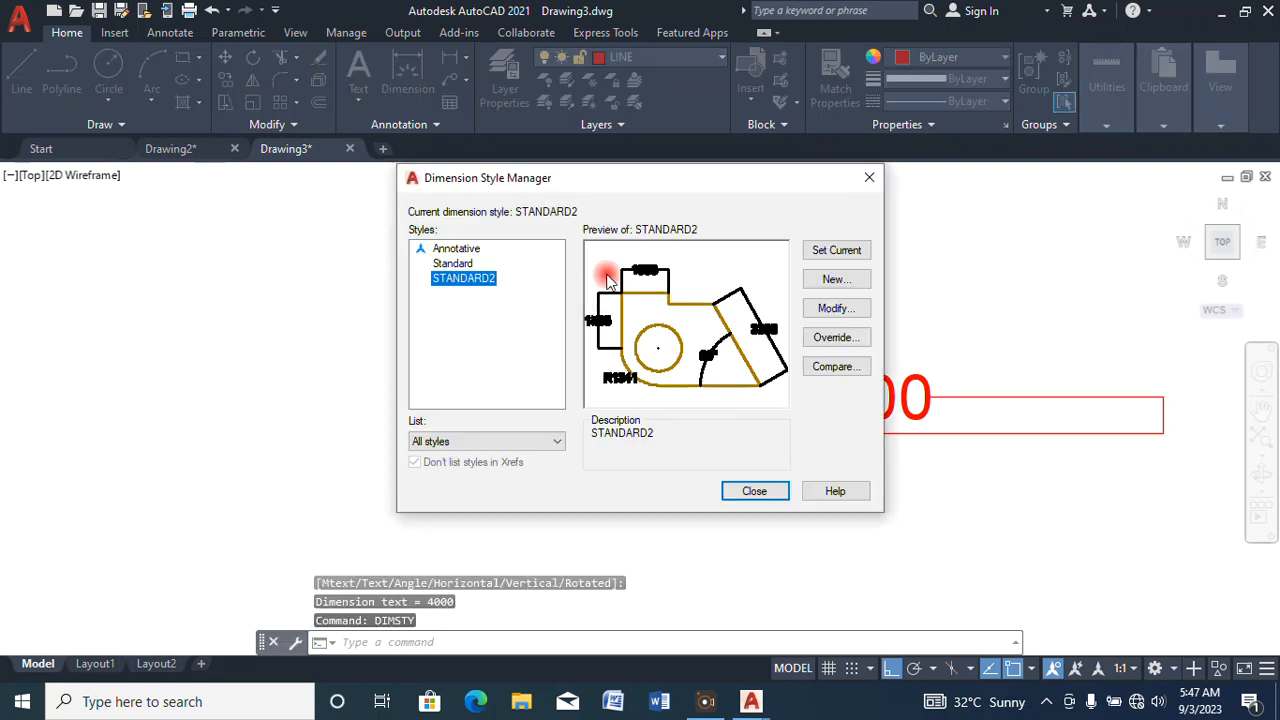
{"action": "left_click", "coordinate": [843, 310]}
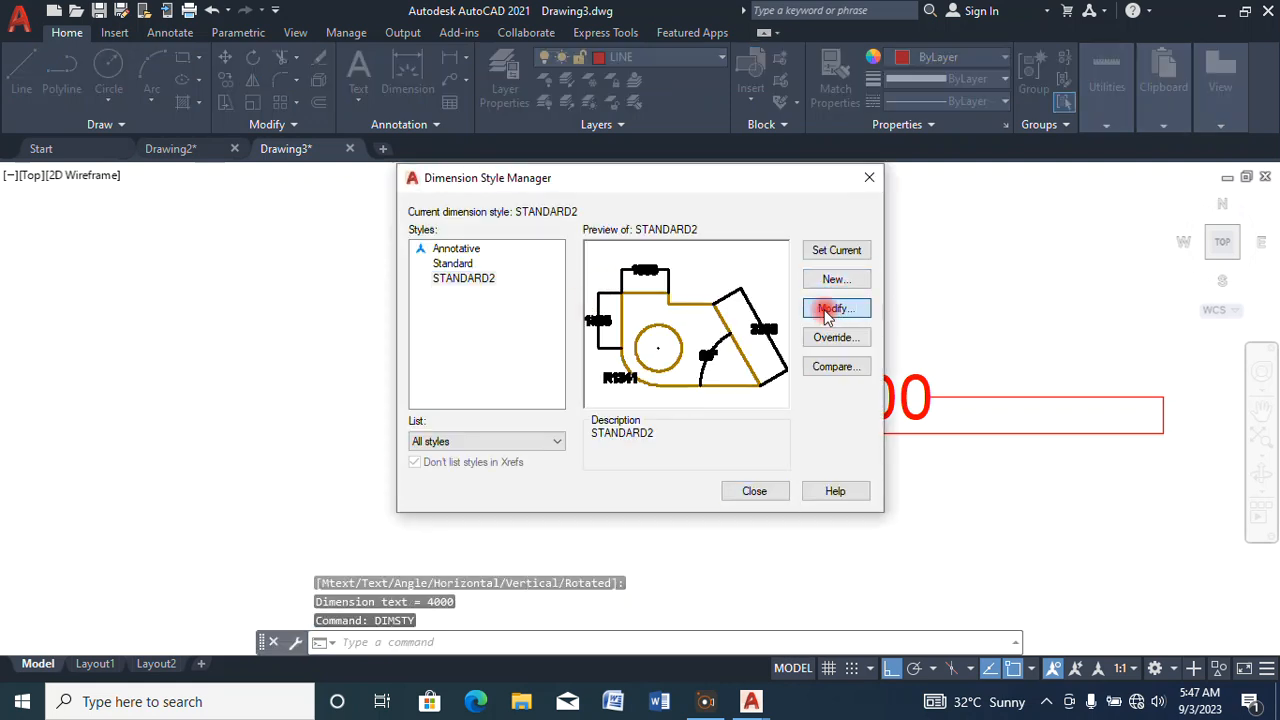